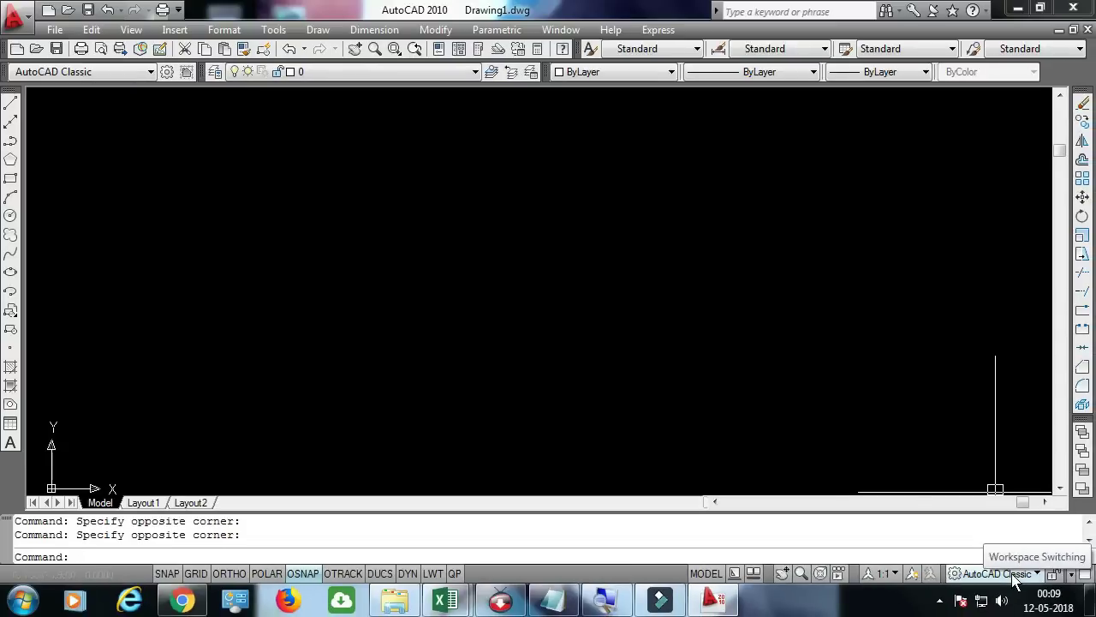
# - Switch the workspace to 3D Modeling, then back to AutoCAD Classic
pyautogui.click(1016, 576)
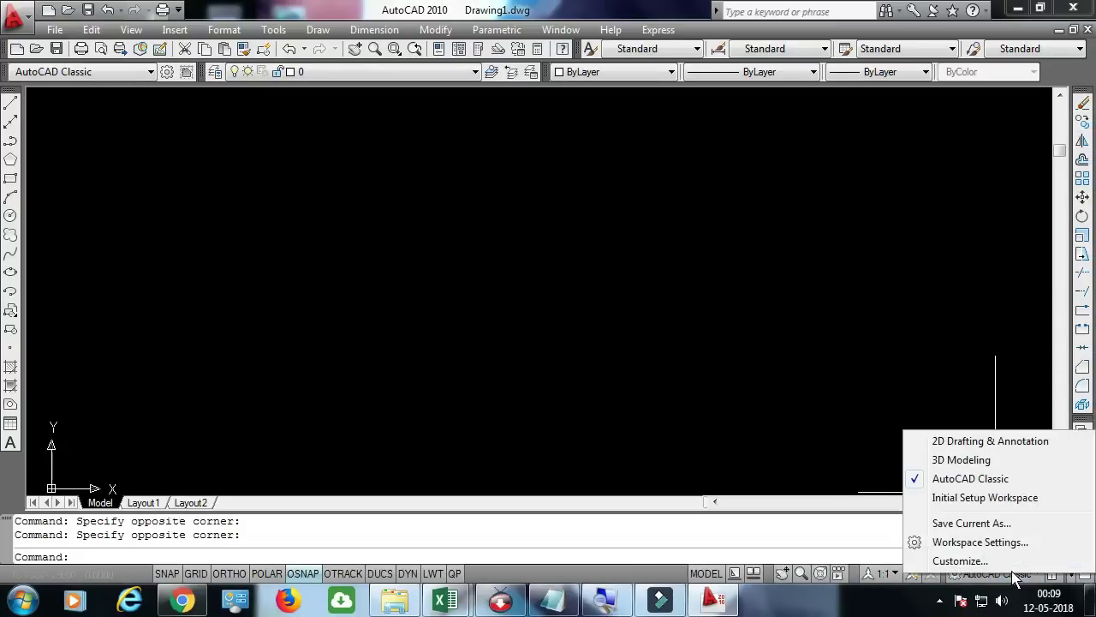
pyautogui.click(969, 466)
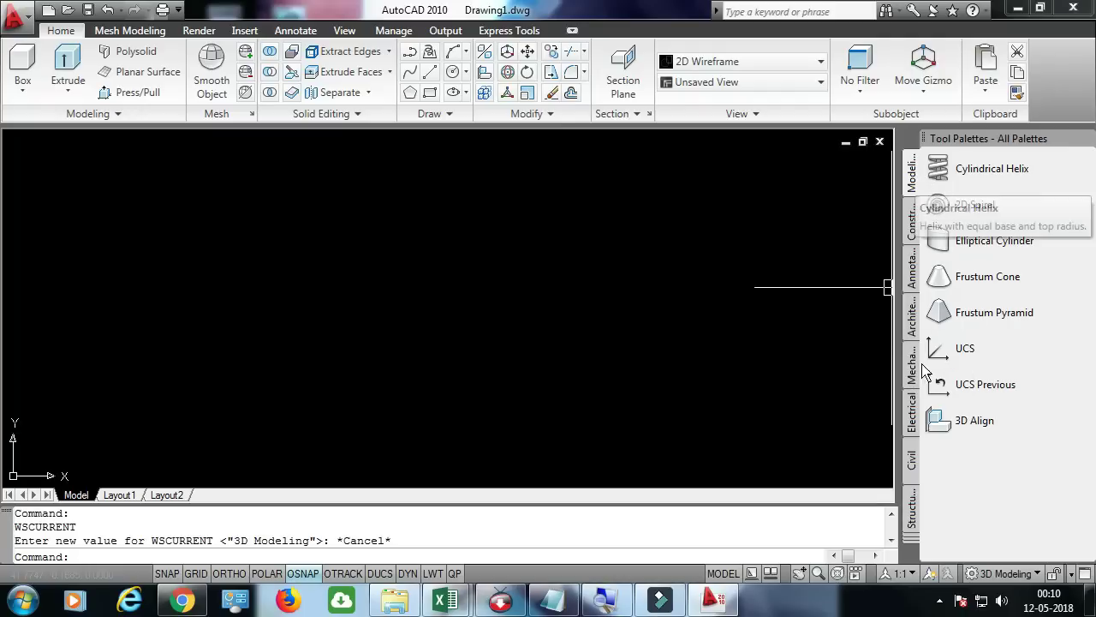
pyautogui.click(1007, 580)
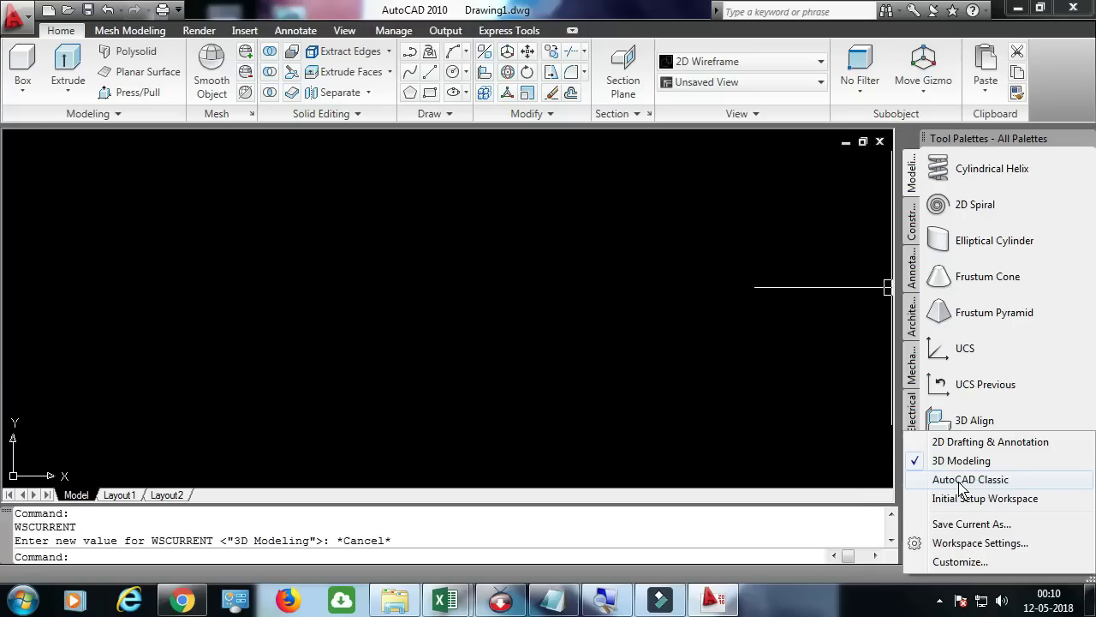
pyautogui.click(960, 482)
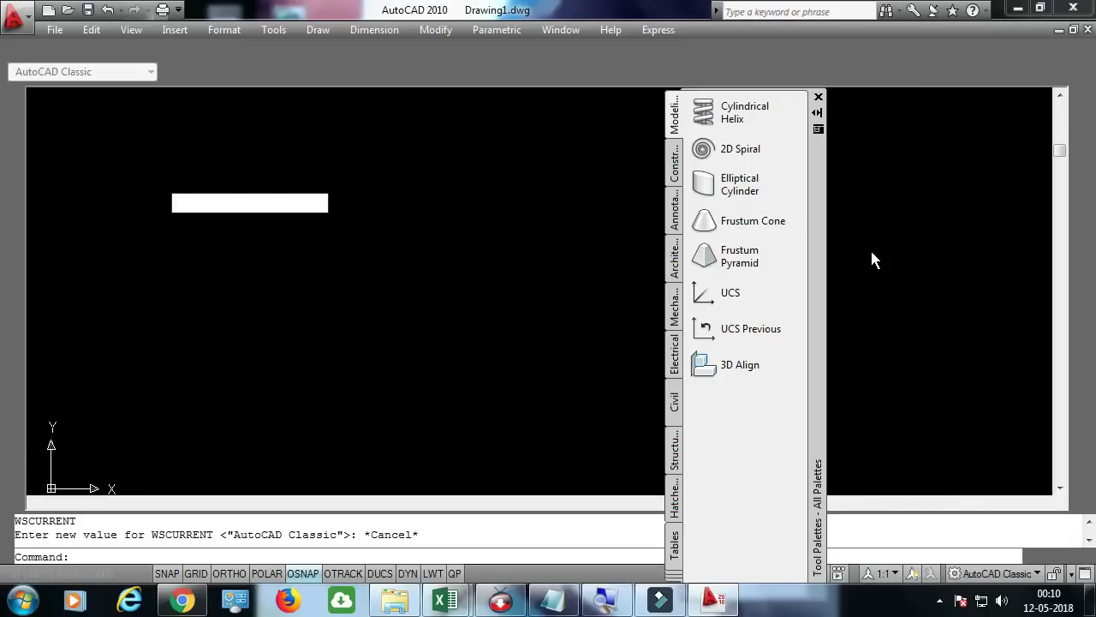
# - Close the tool palettes and 3D Navigation toolbar, then show the View and Walk and Fly toolbars
pyautogui.click(818, 99)
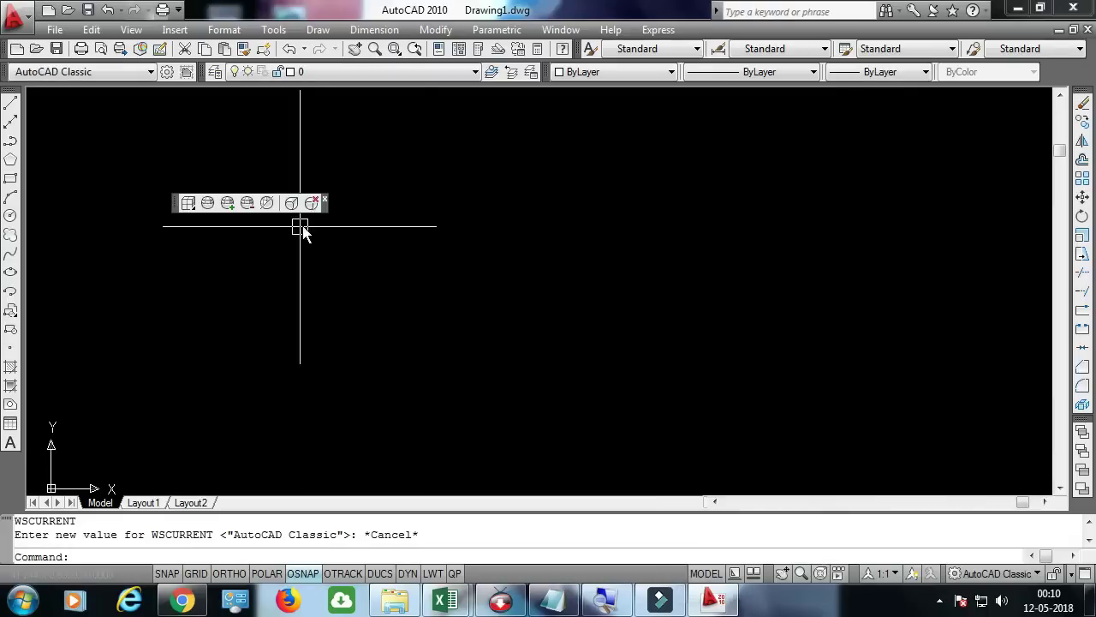
pyautogui.click(316, 202)
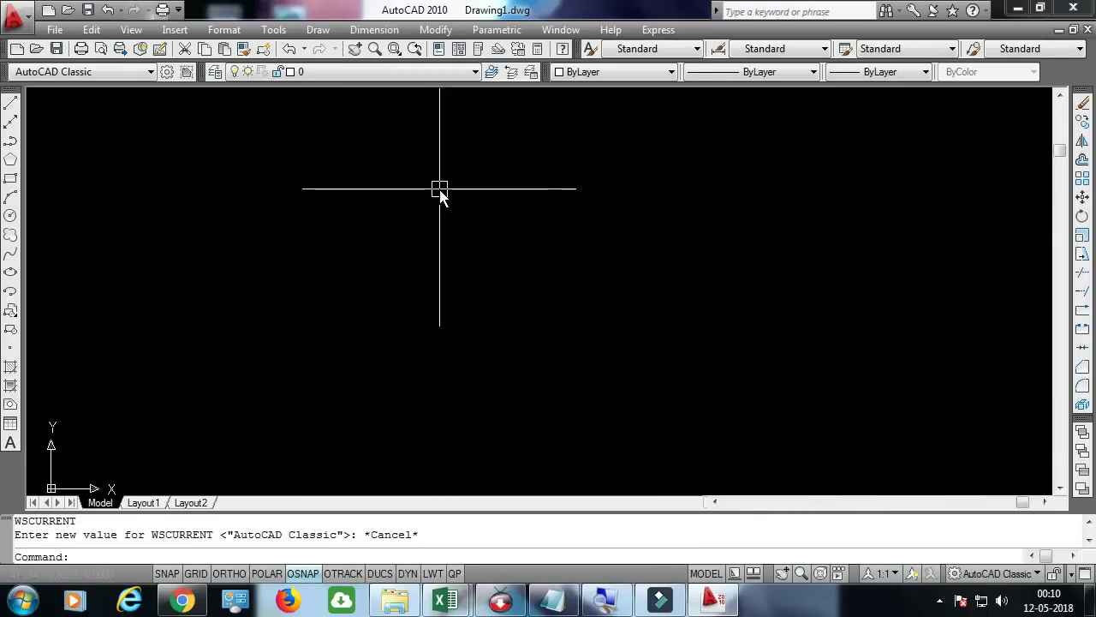
pyautogui.rightClick(1067, 75)
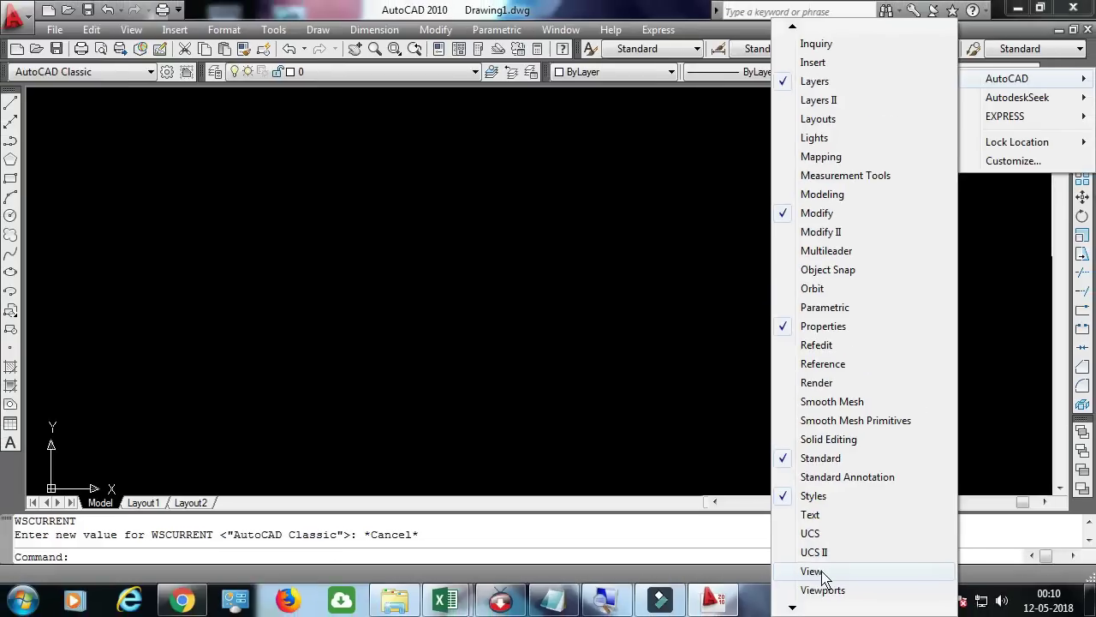
pyautogui.click(821, 575)
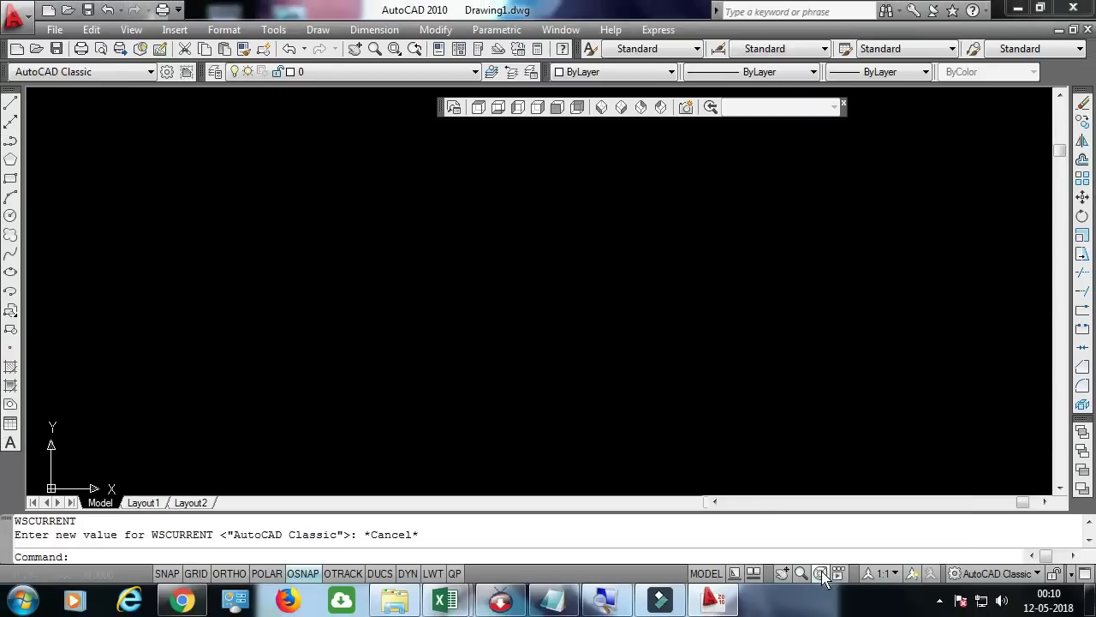
pyautogui.rightClick(1059, 78)
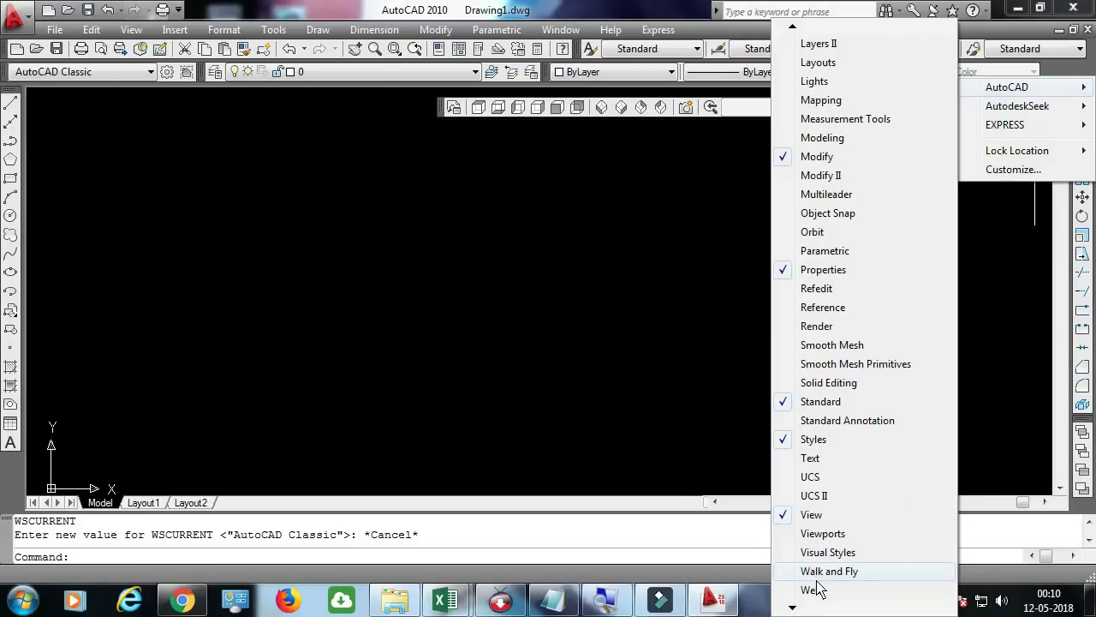
pyautogui.click(815, 572)
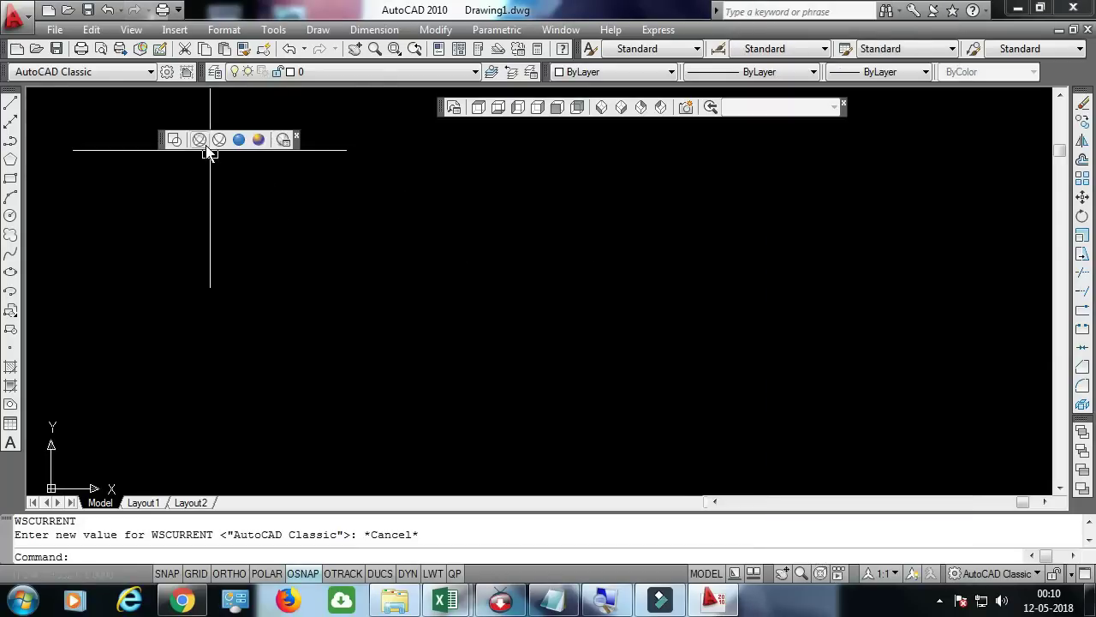
# - Show the Solid Editing, Modeling and Orbit toolbars, moving Modeling into the drawing area
pyautogui.rightClick(1049, 76)
pyautogui.moveTo(1007, 84)
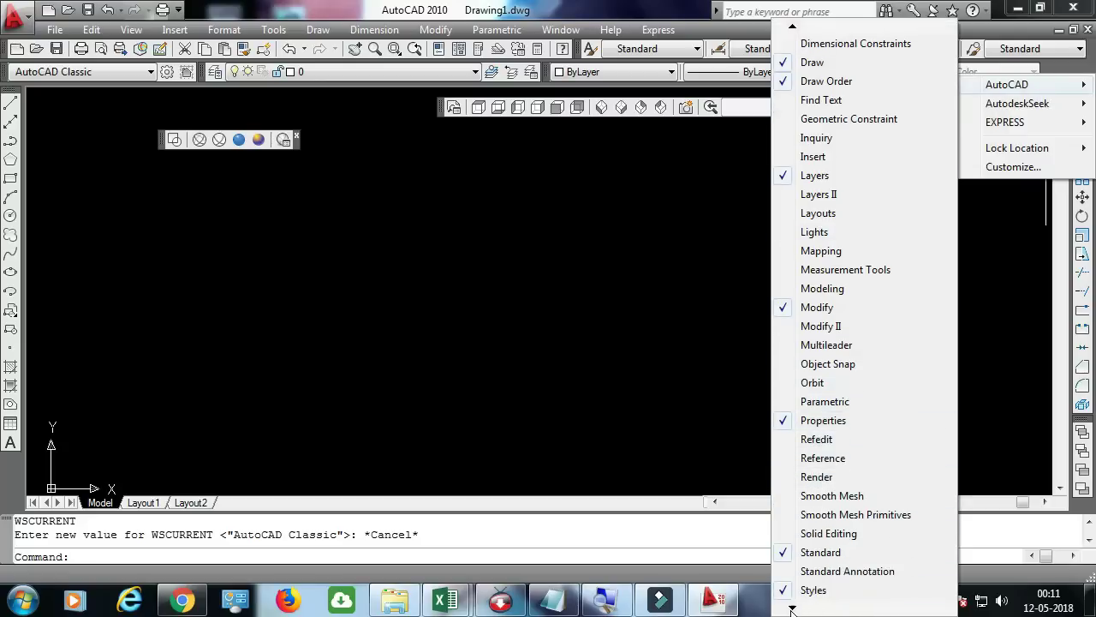
pyautogui.click(835, 532)
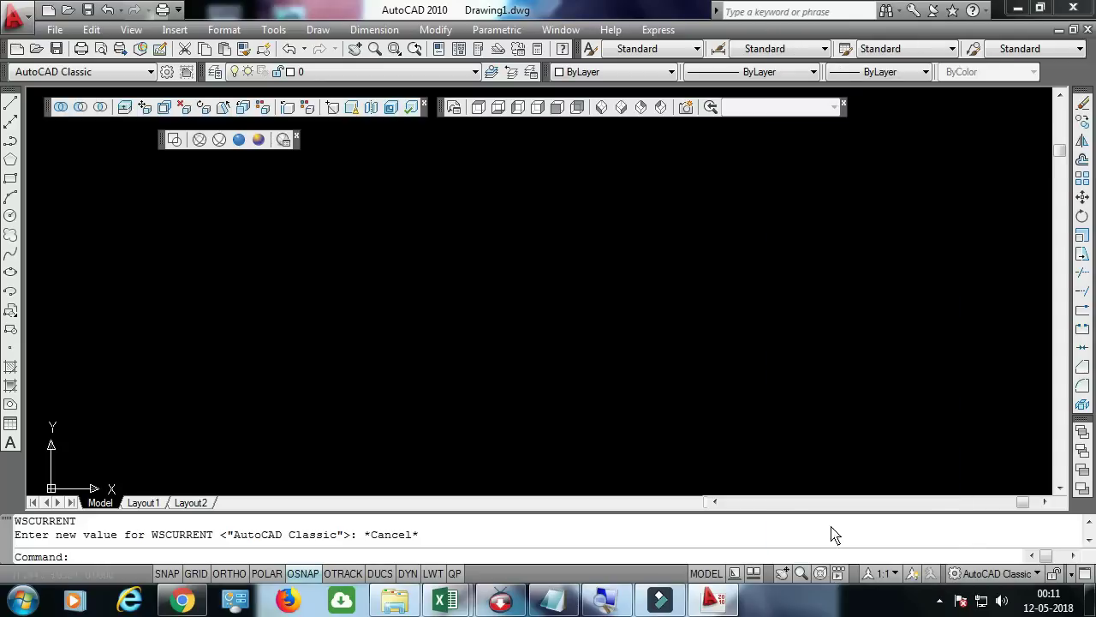
pyautogui.rightClick(1068, 74)
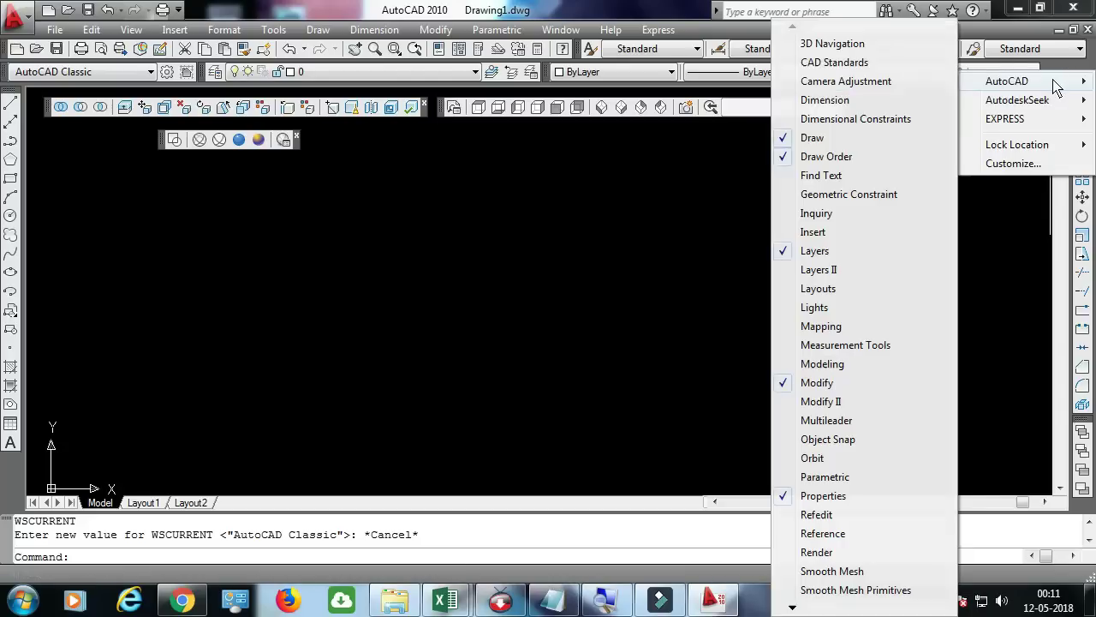
pyautogui.click(841, 365)
pyautogui.moveTo(841, 366); pyautogui.dragTo(1053, 94)
pyautogui.rightClick(1056, 84)
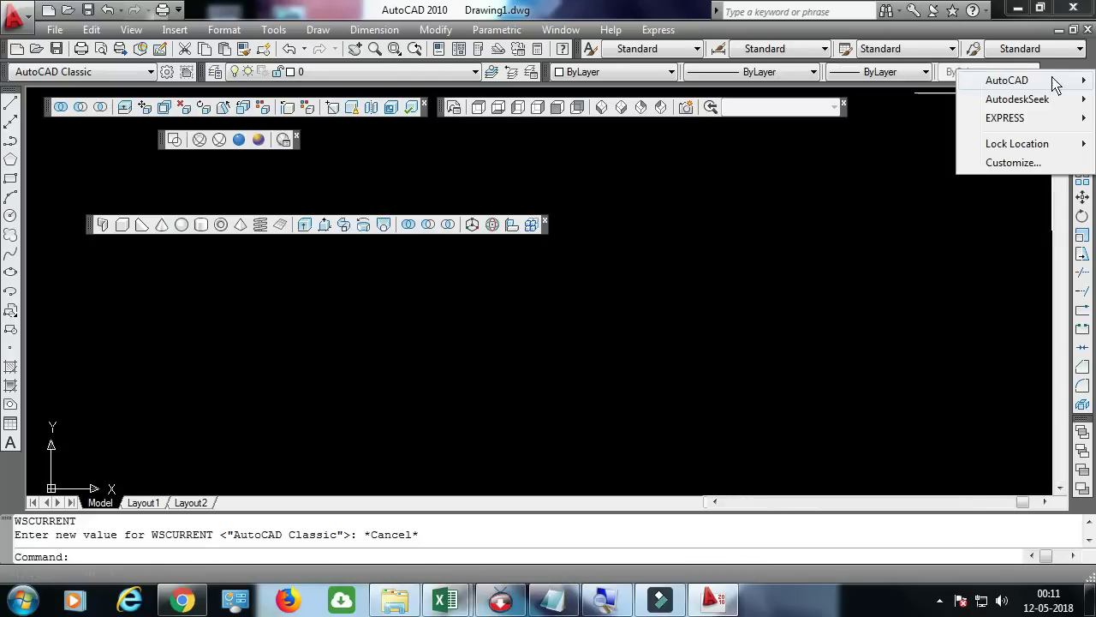
pyautogui.moveTo(812, 458)
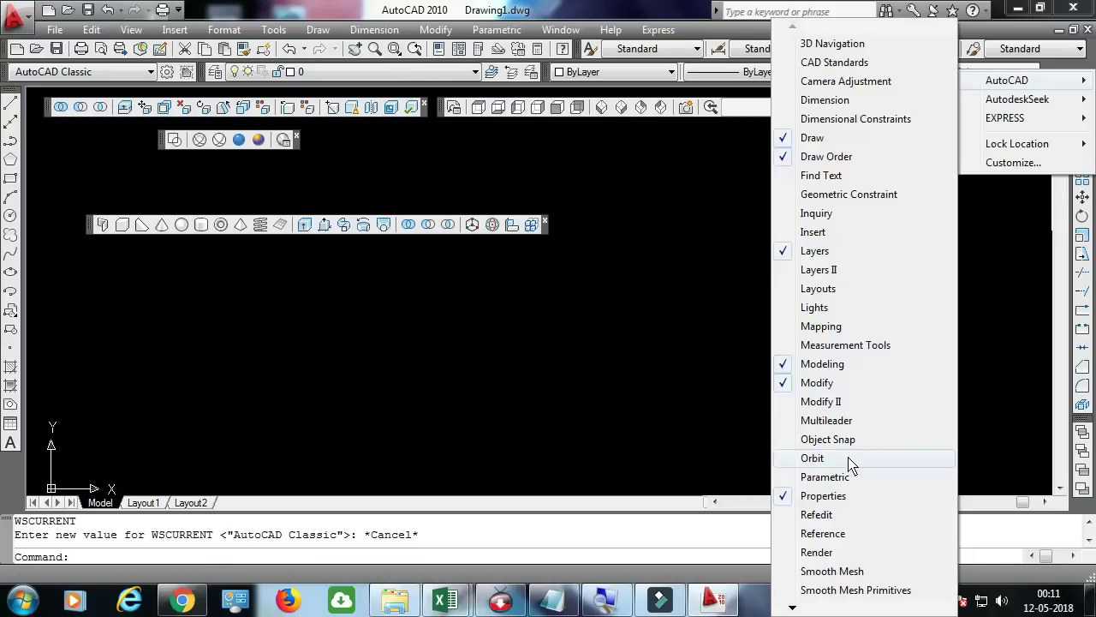
pyautogui.click(848, 459)
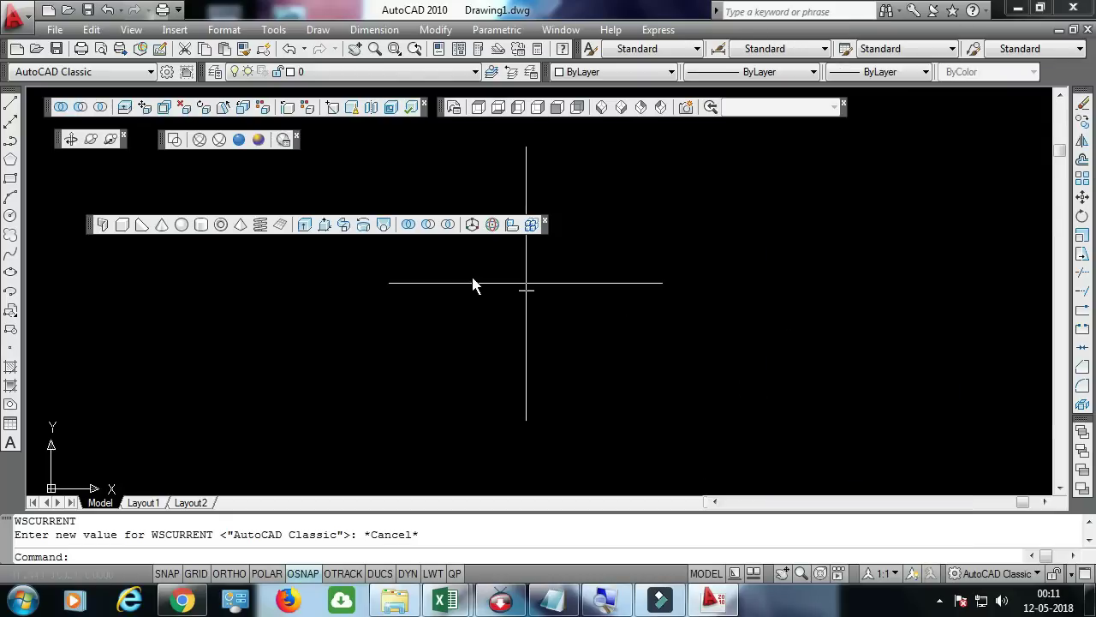
# - Drag the Modeling toolbar up beside the Orbit and Walk and Fly toolbars
pyautogui.moveTo(89, 225)
pyautogui.mouseDown()
pyautogui.moveTo(294, 166)
pyautogui.moveTo(334, 142)
pyautogui.mouseUp()
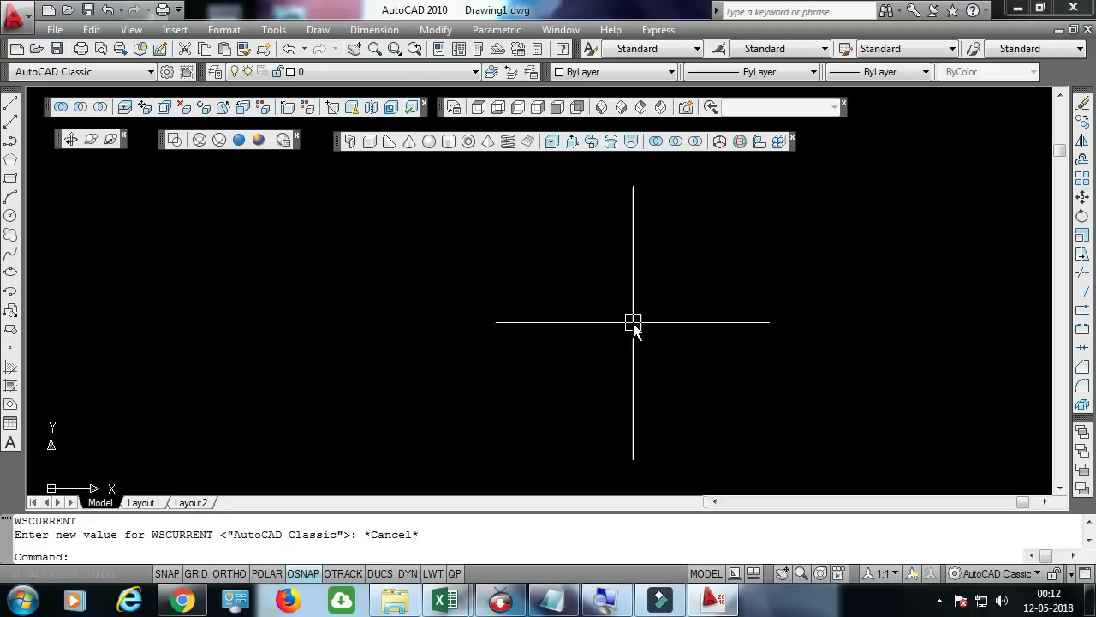
# - Draw a rectangle by dimensions, length 20 and width 10, in the upper middle of the drawing
pyautogui.click(11, 179)
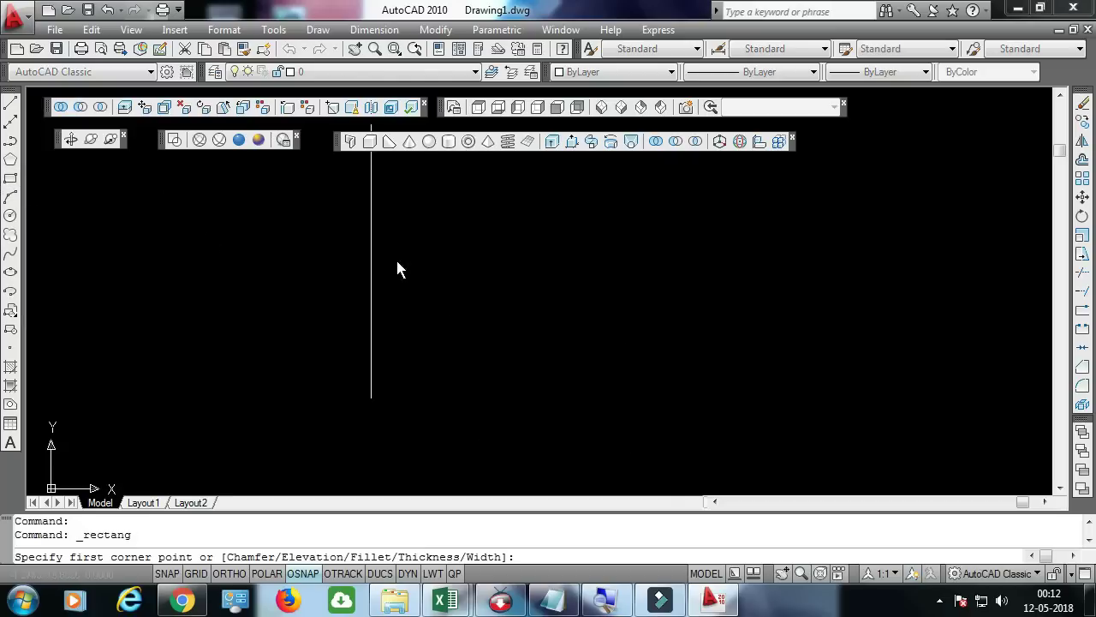
pyautogui.click(377, 217)
pyautogui.write('D')
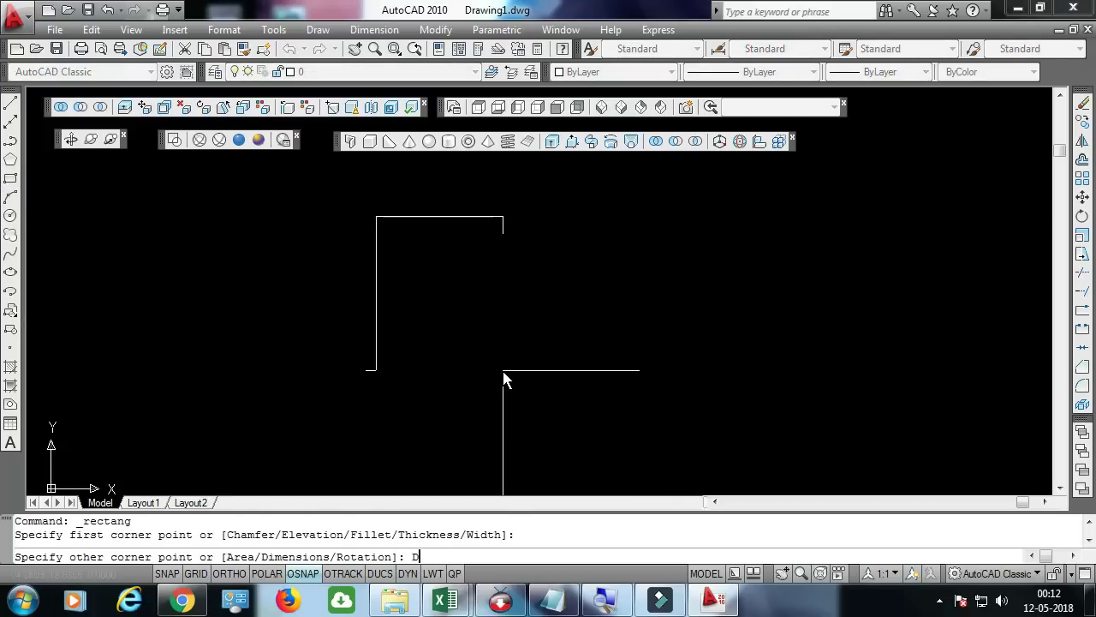
pyautogui.press('Return')
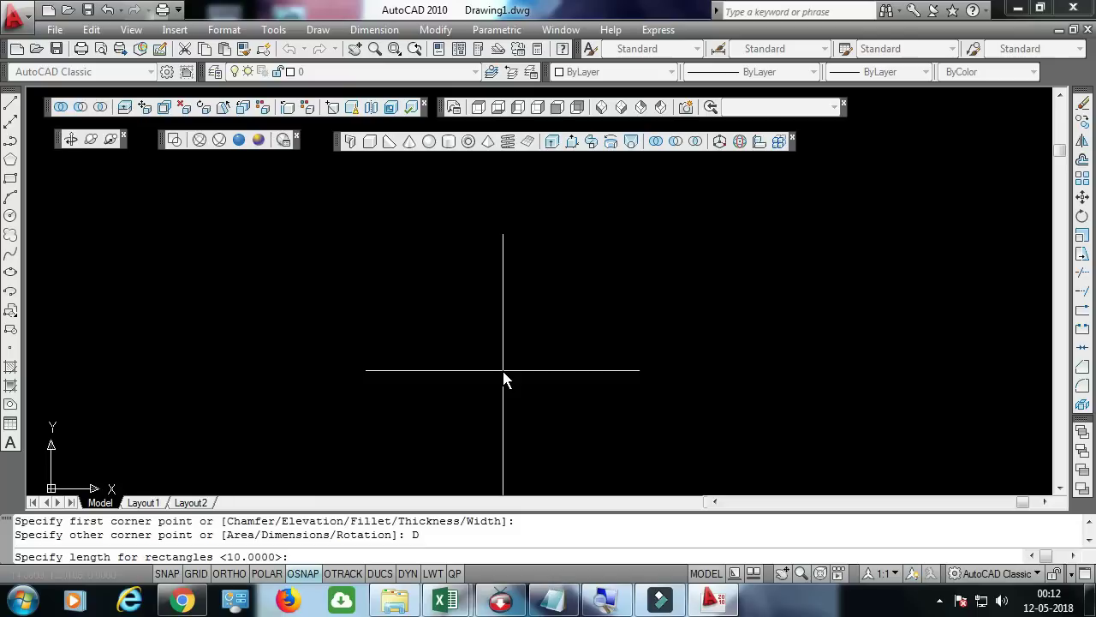
pyautogui.write('20')
pyautogui.press('Return')
pyautogui.write('10')
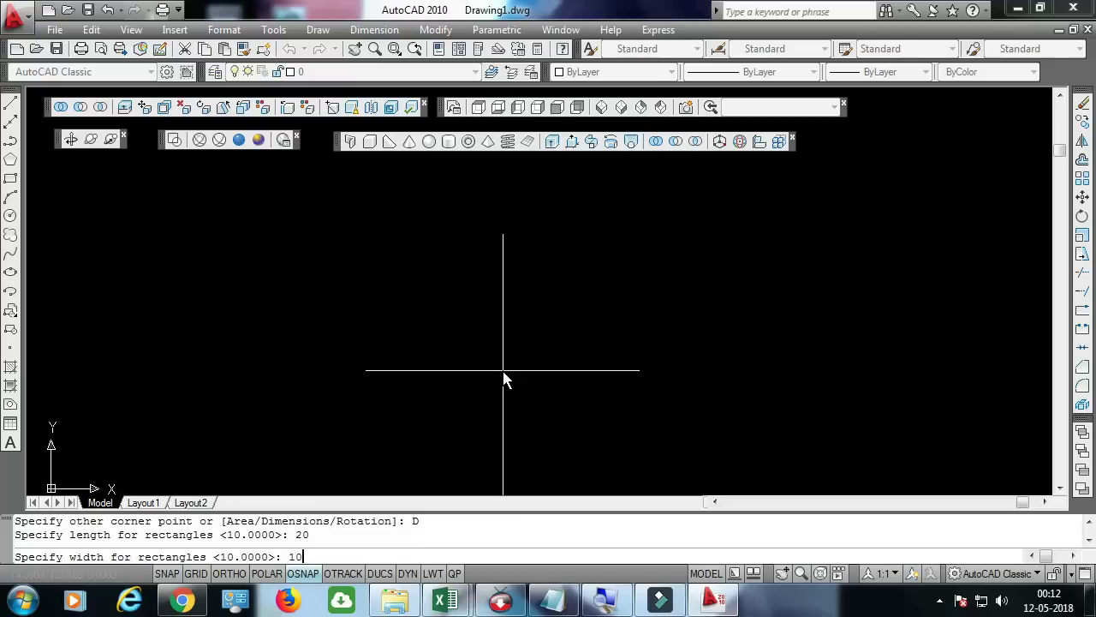
pyautogui.press('Return')
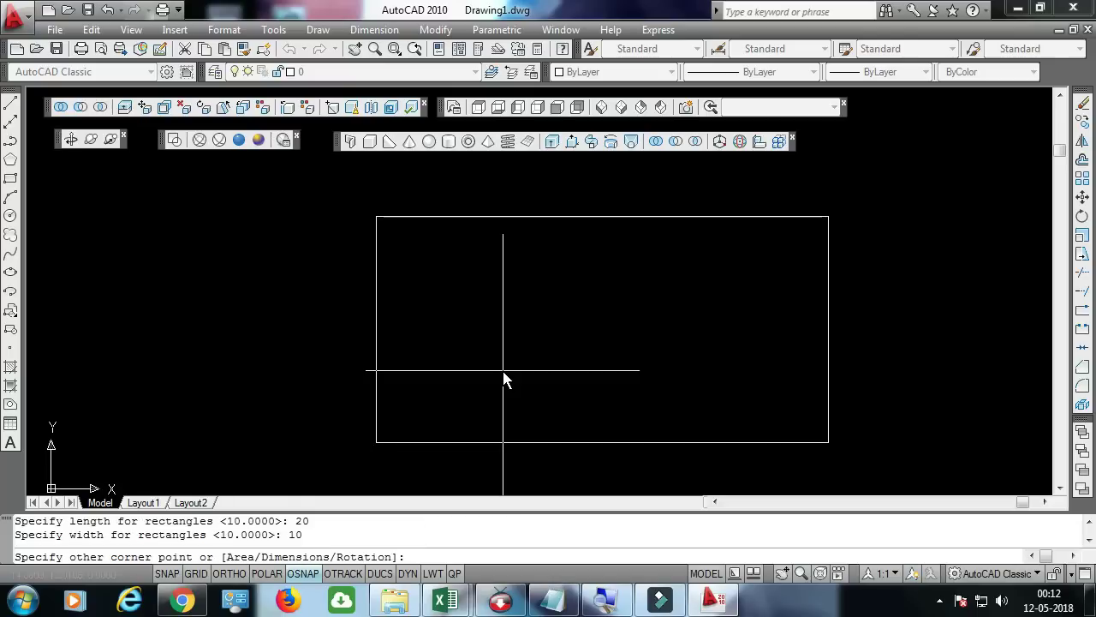
pyautogui.click(504, 377)
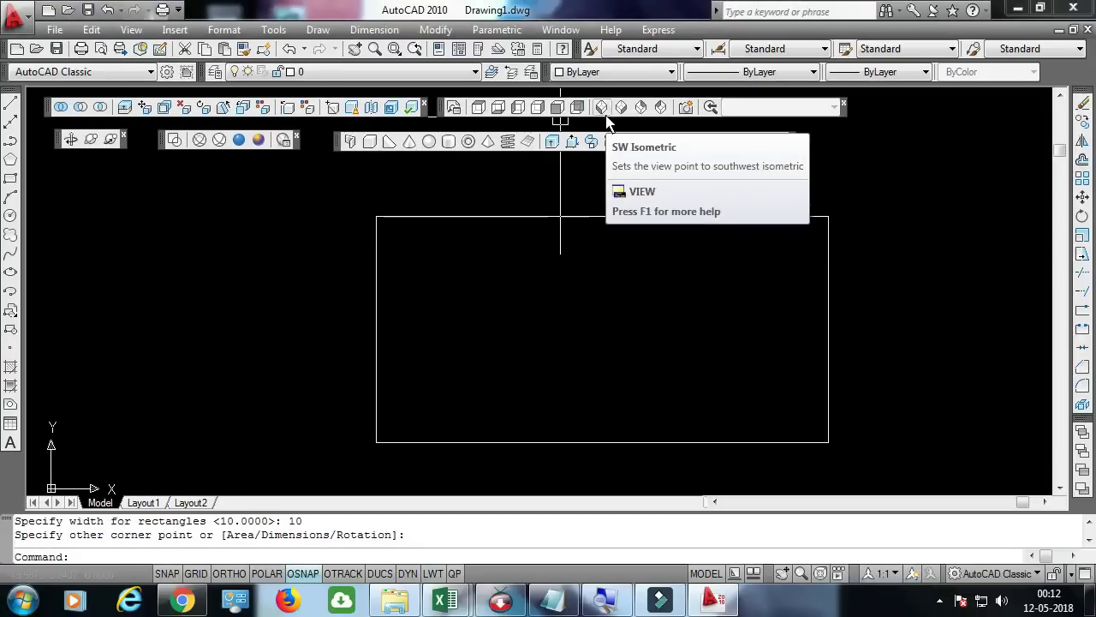
# - Switch to southwest isometric view and extrude the rectangle to a height of 5 with EXT
pyautogui.click(601, 114)
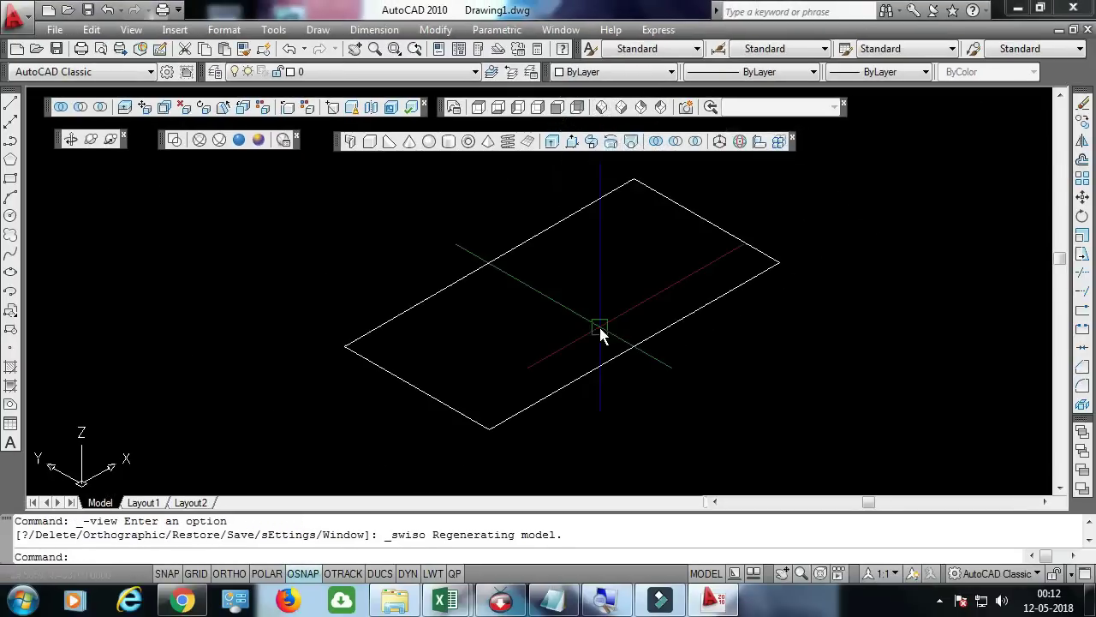
pyautogui.scroll(-2, 481, 346)
pyautogui.scroll(2, 623, 302)
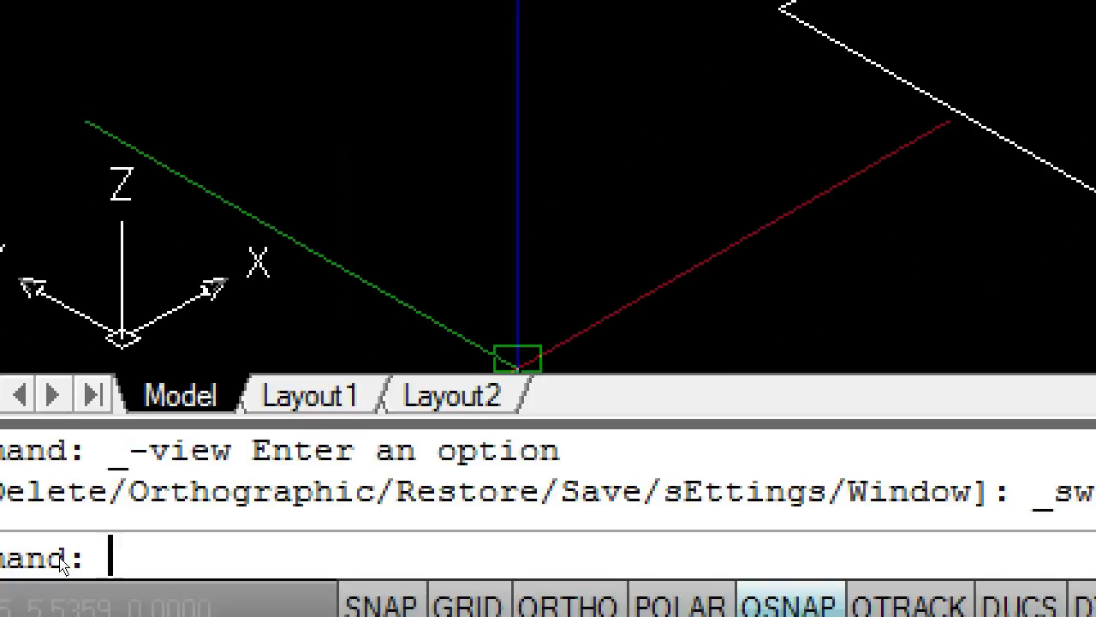
pyautogui.write('EXT')
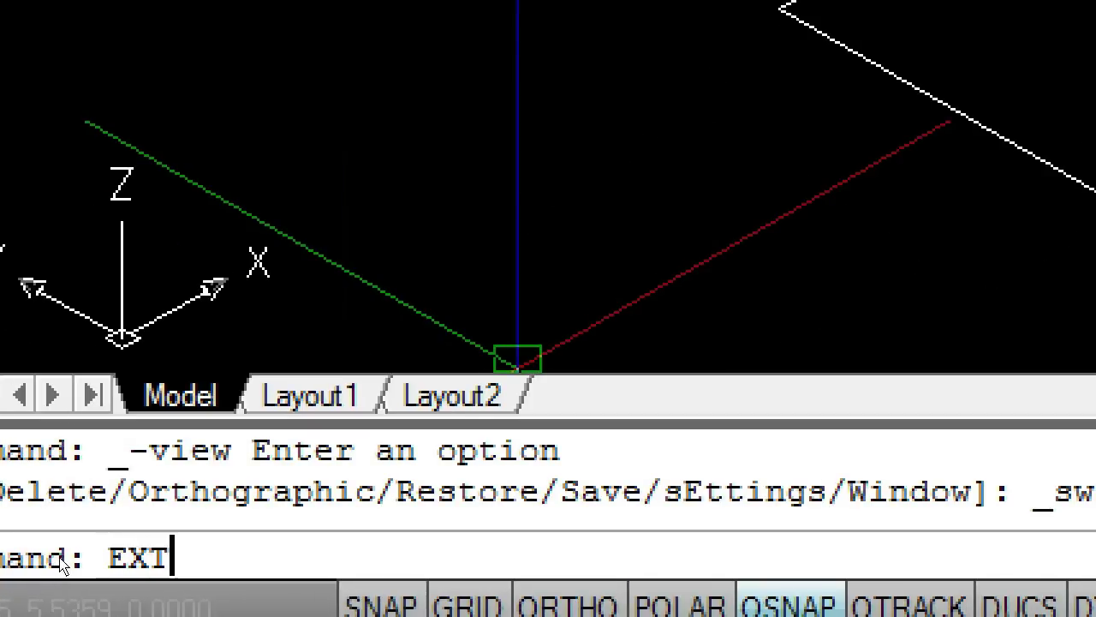
pyautogui.press('Return')
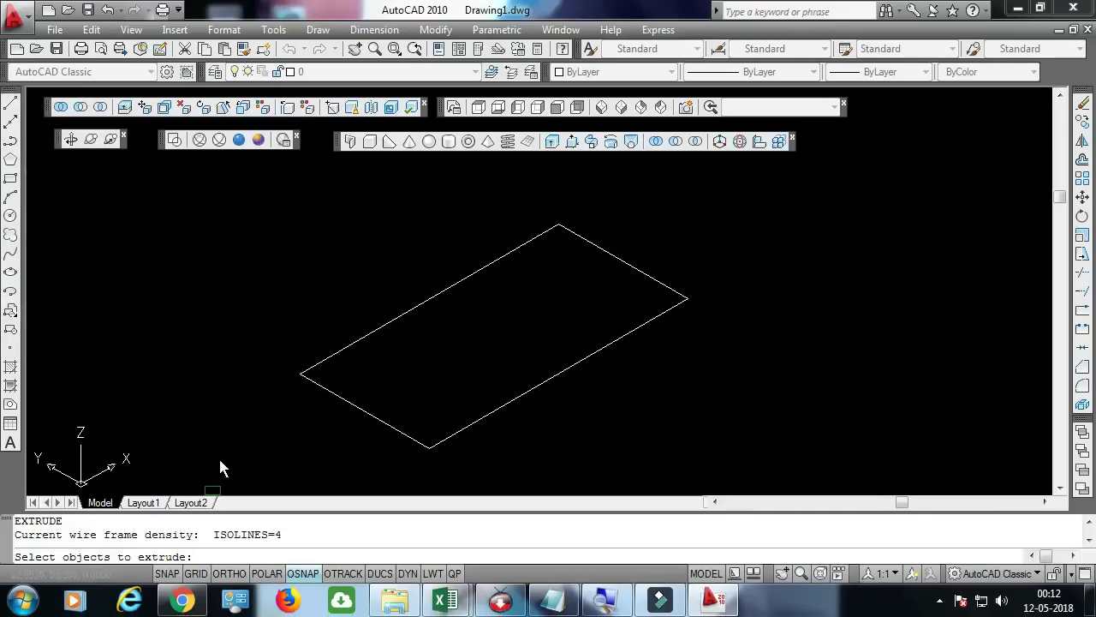
pyautogui.click(348, 403)
pyautogui.press('Return')
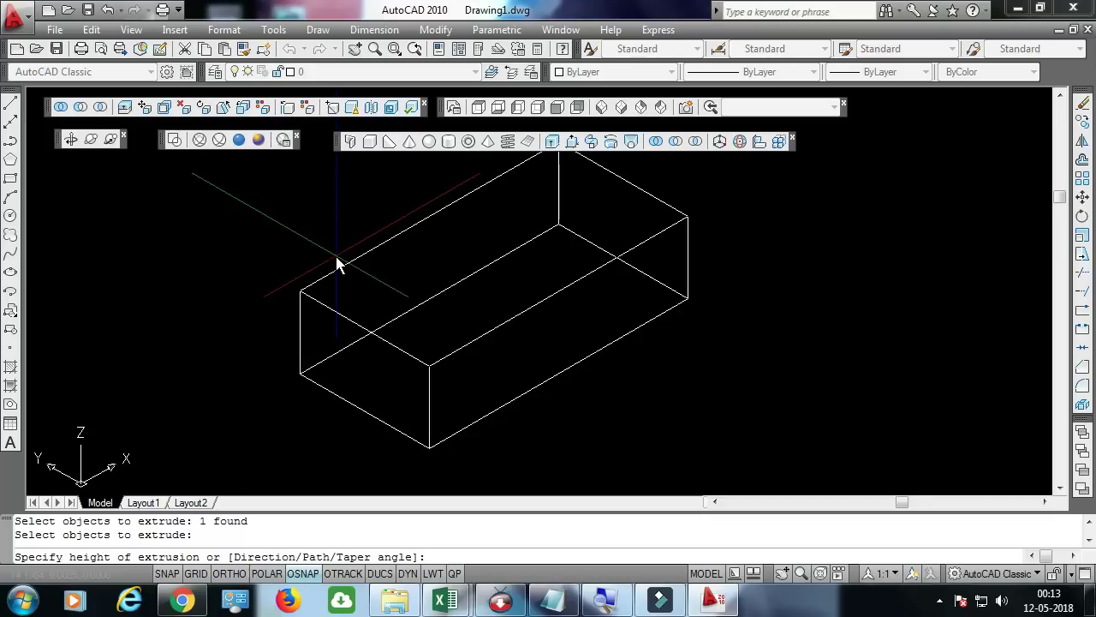
pyautogui.write('5')
pyautogui.press('Return')
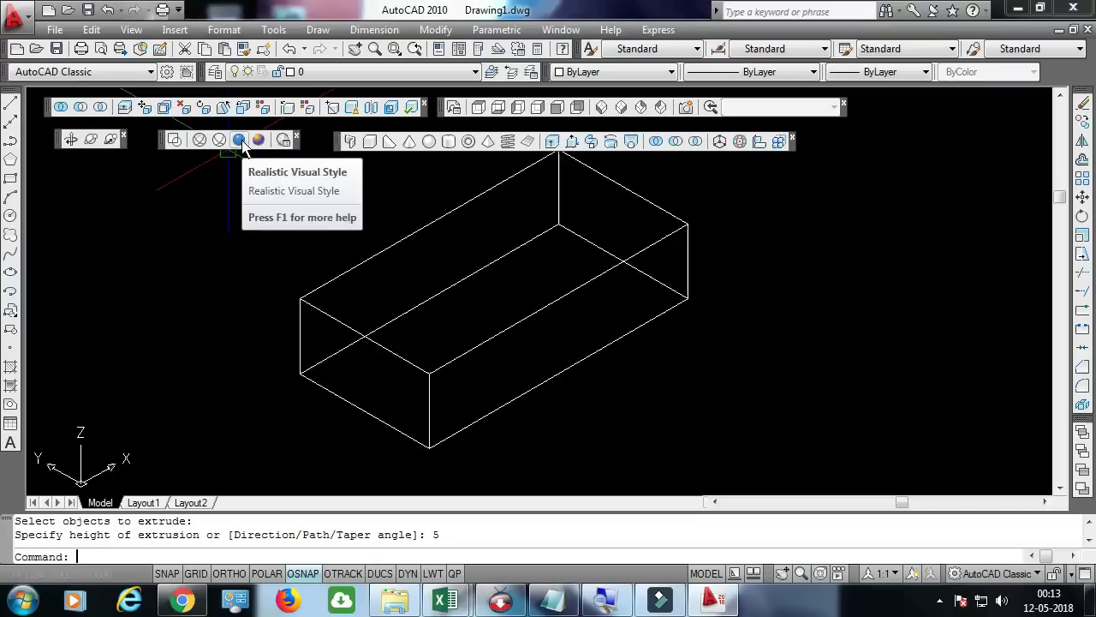
# - Apply the Realistic visual style and set the 3D parallel projection background colour to black
pyautogui.click(241, 141)
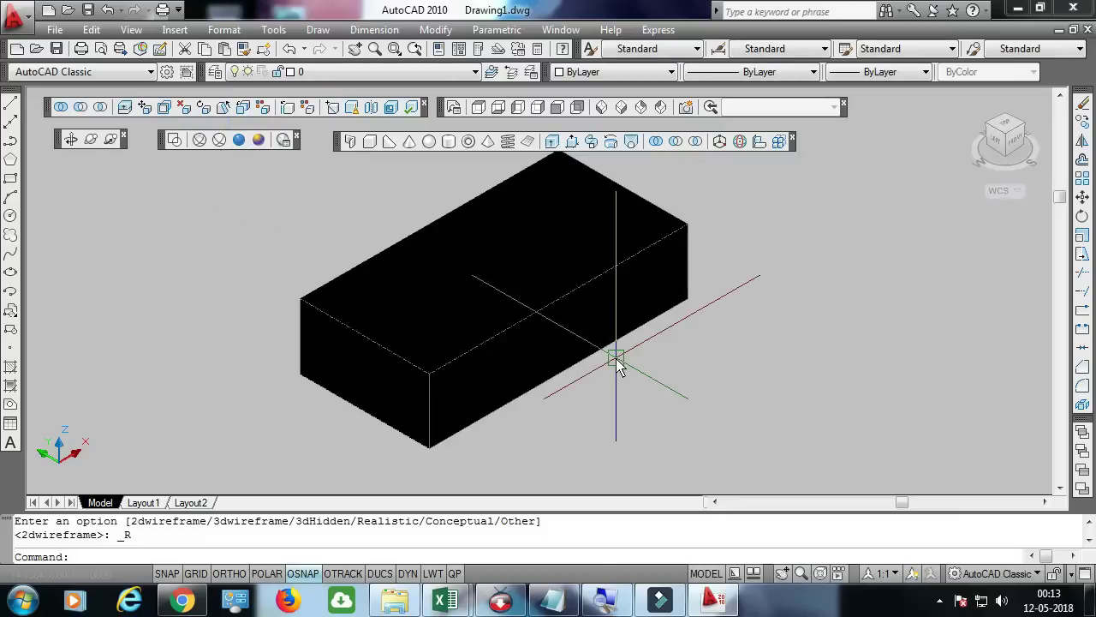
pyautogui.rightClick(690, 391)
pyautogui.click(738, 380)
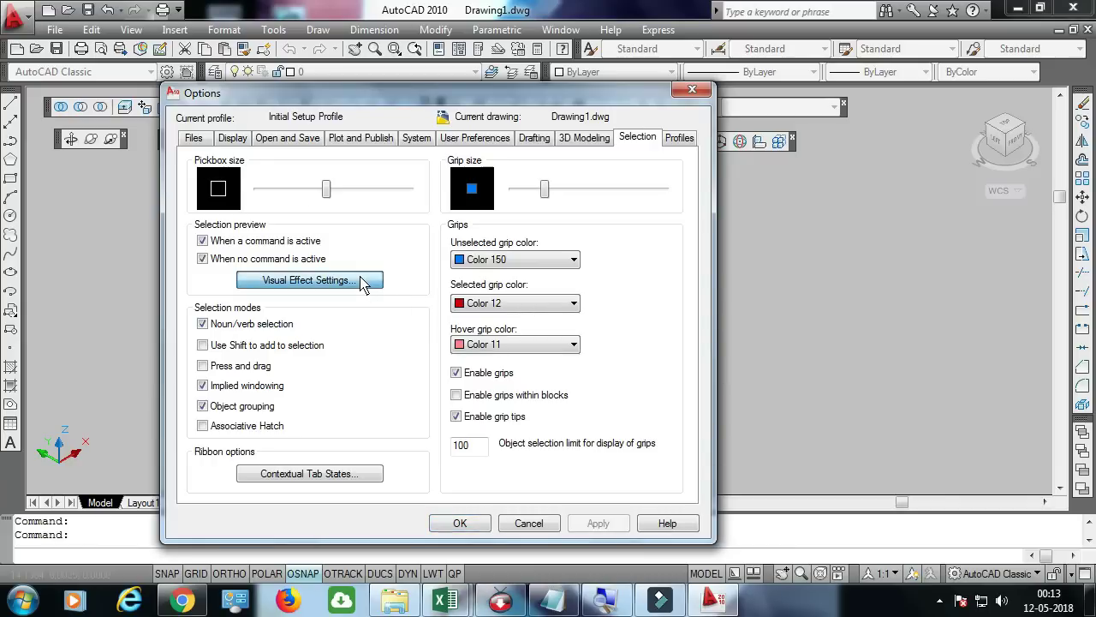
pyautogui.click(243, 143)
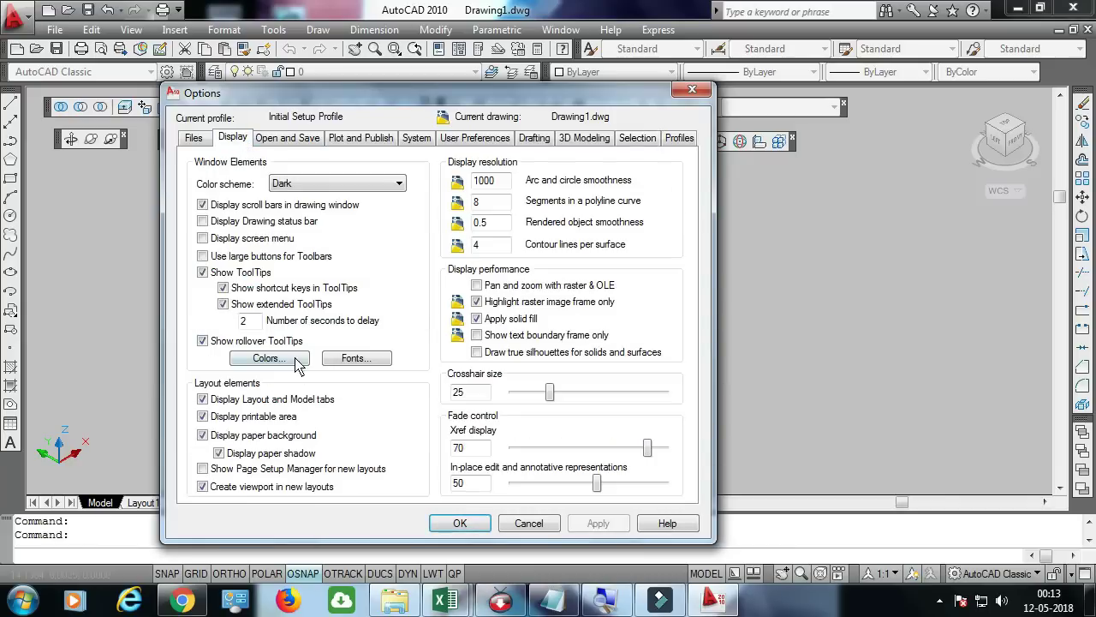
pyautogui.click(297, 359)
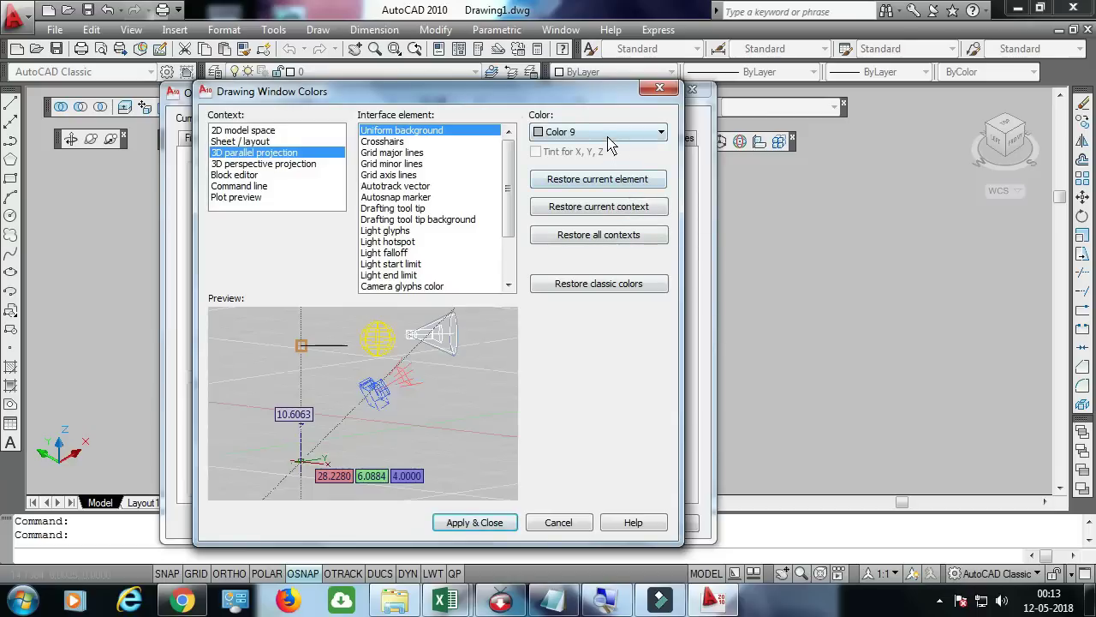
pyautogui.click(599, 132)
pyautogui.click(561, 243)
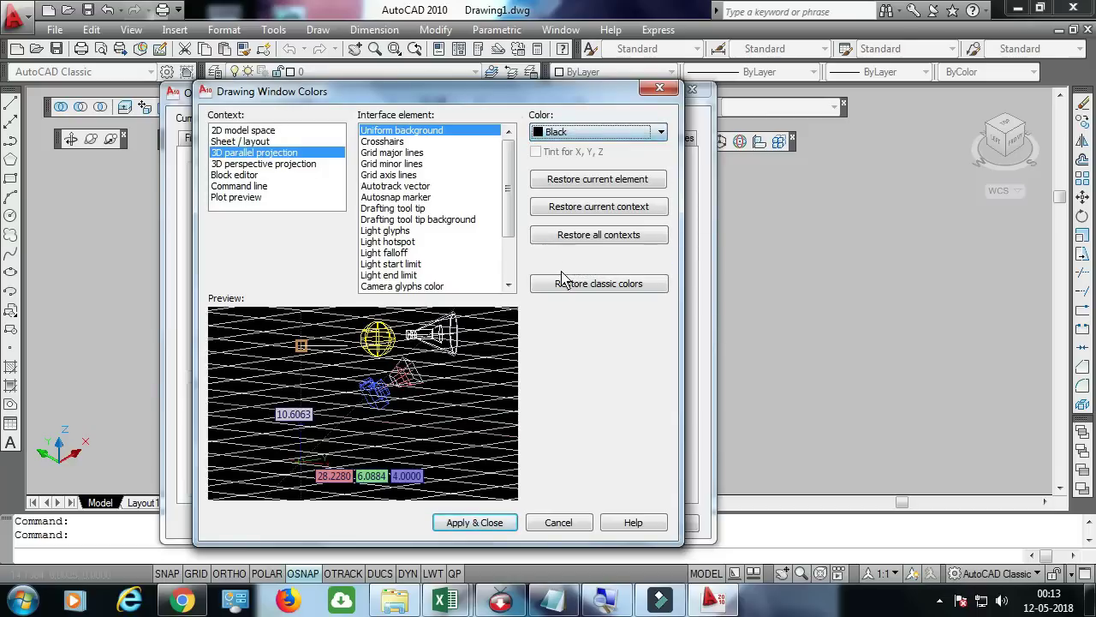
pyautogui.click(474, 523)
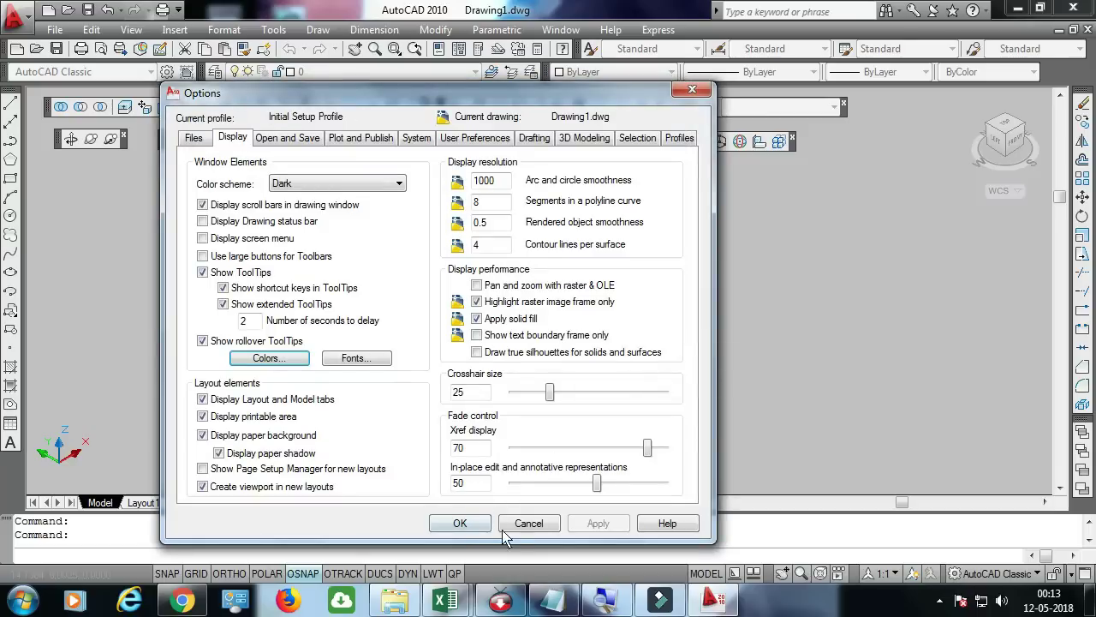
pyautogui.click(469, 527)
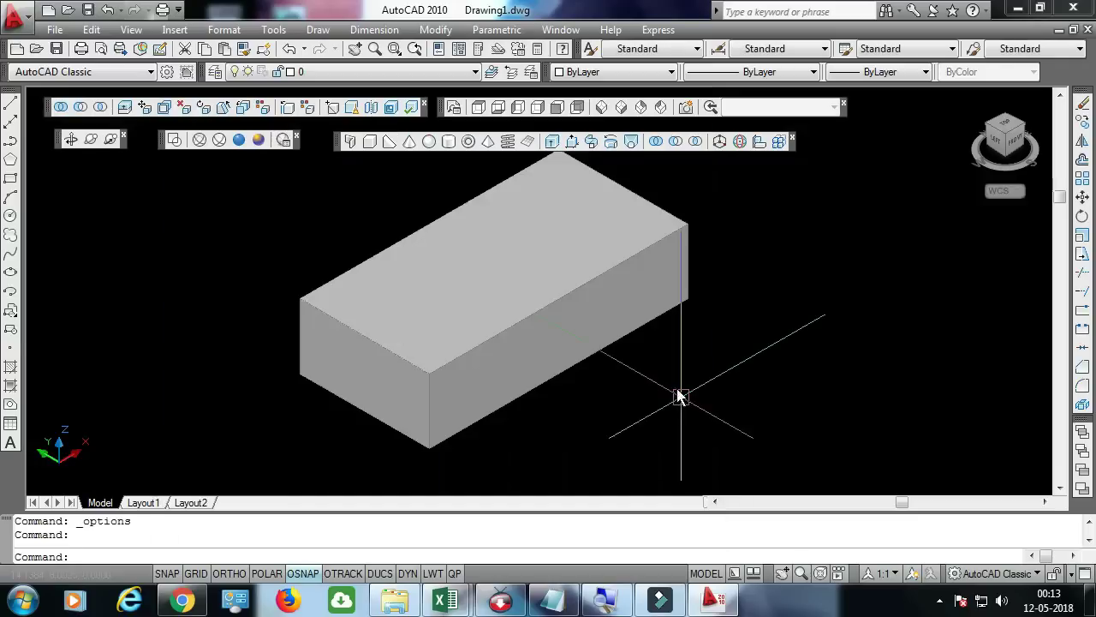
pyautogui.scroll(-2, 450, 370)
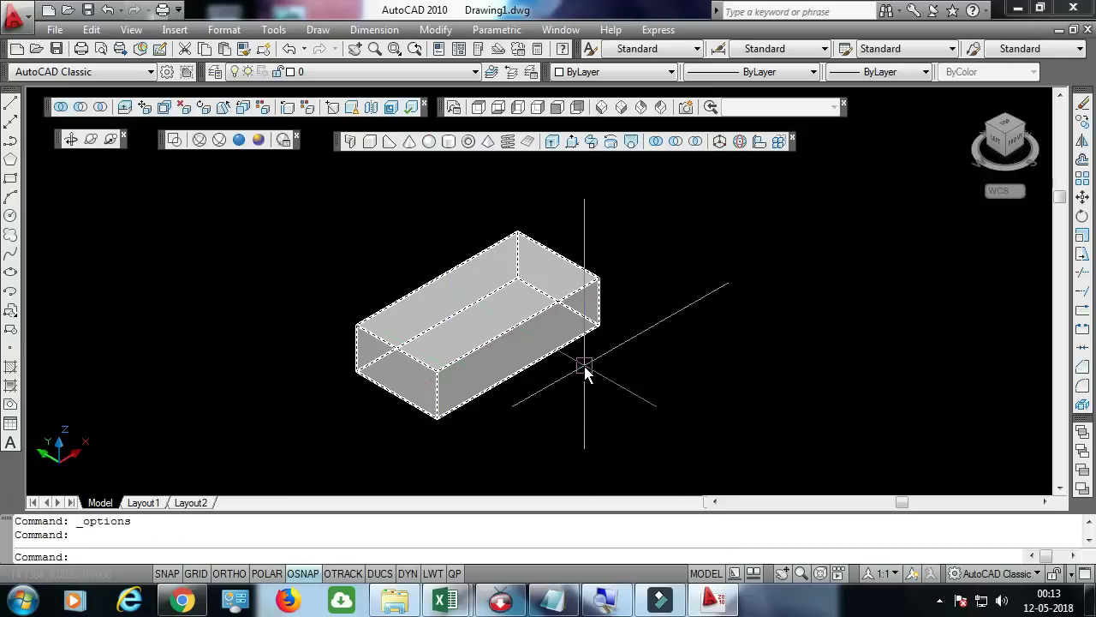
pyautogui.click(174, 141)
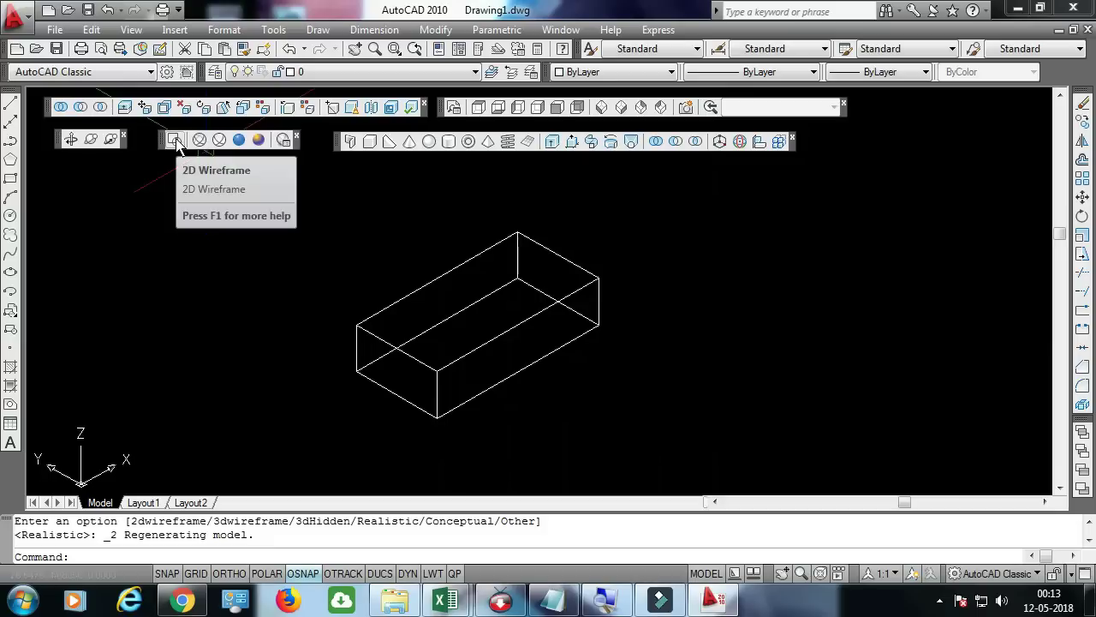
pyautogui.click(239, 141)
pyautogui.click(220, 141)
pyautogui.click(200, 140)
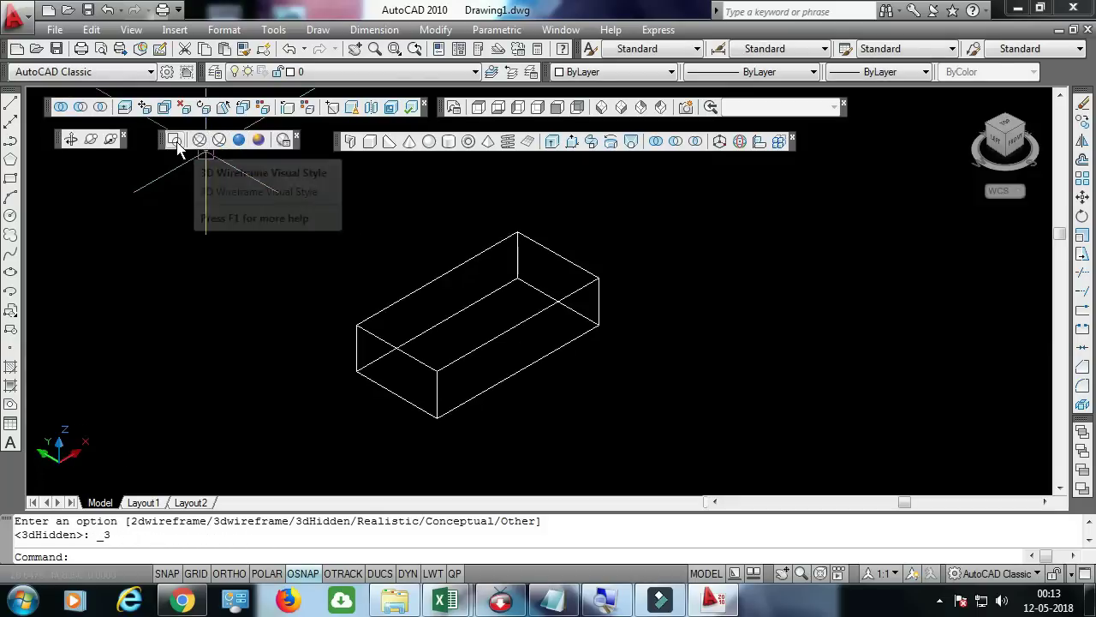
pyautogui.click(173, 140)
pyautogui.click(238, 141)
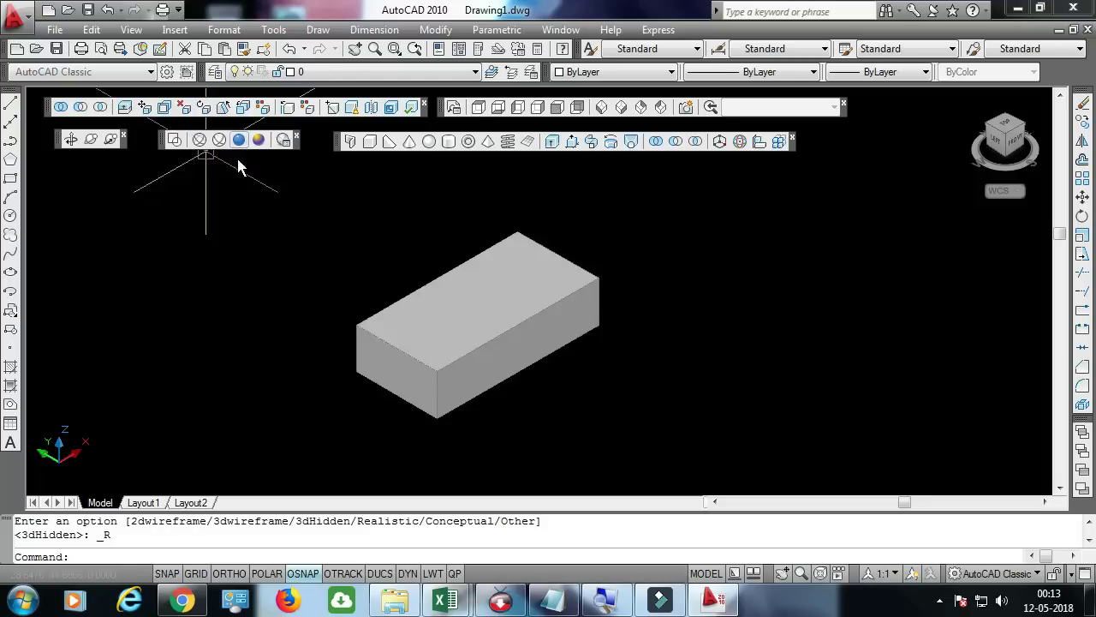
pyautogui.scroll(2, 519, 332)
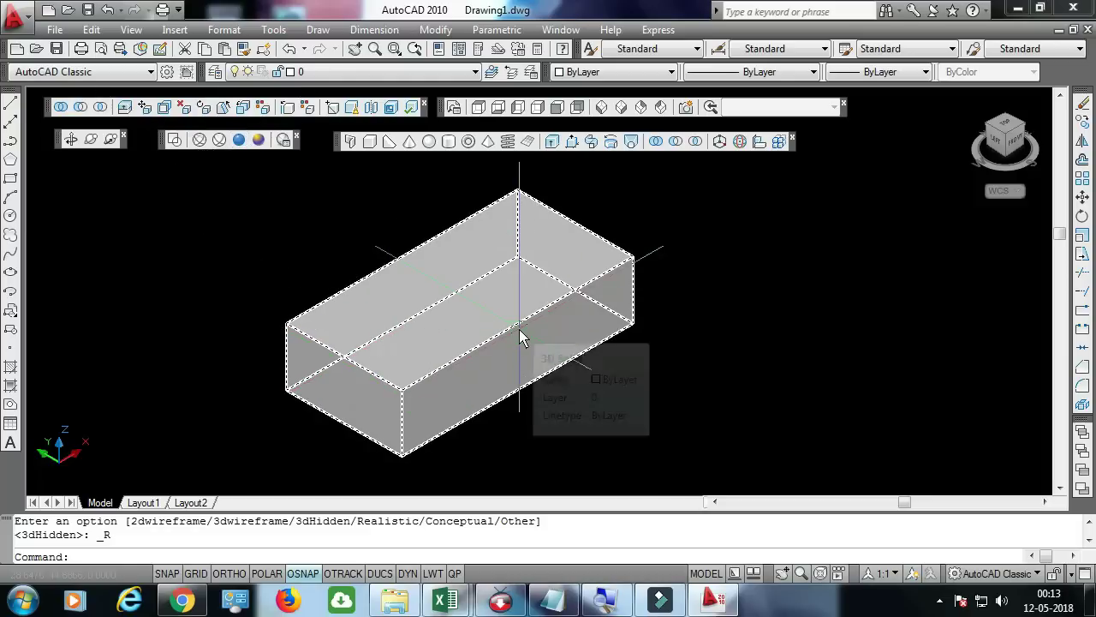
pyautogui.click(622, 108)
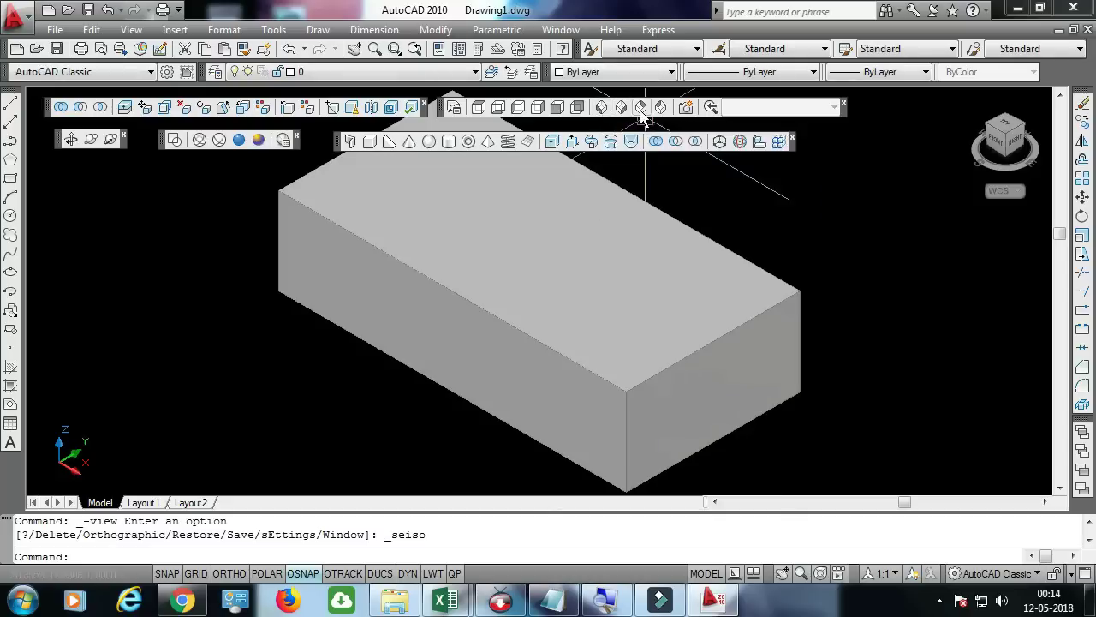
pyautogui.click(642, 110)
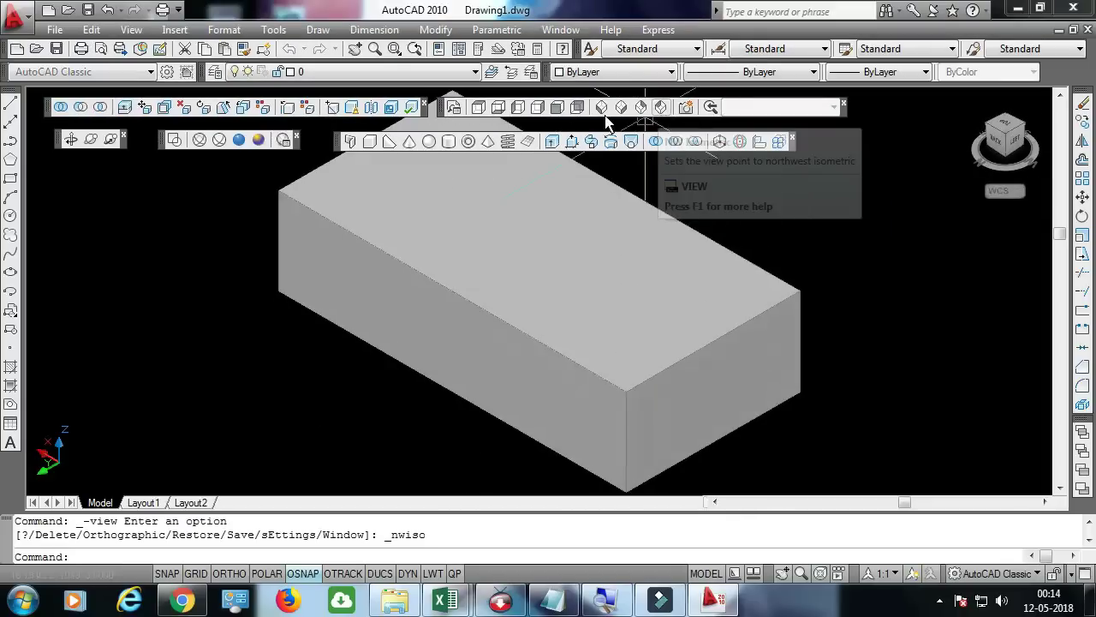
pyautogui.click(479, 108)
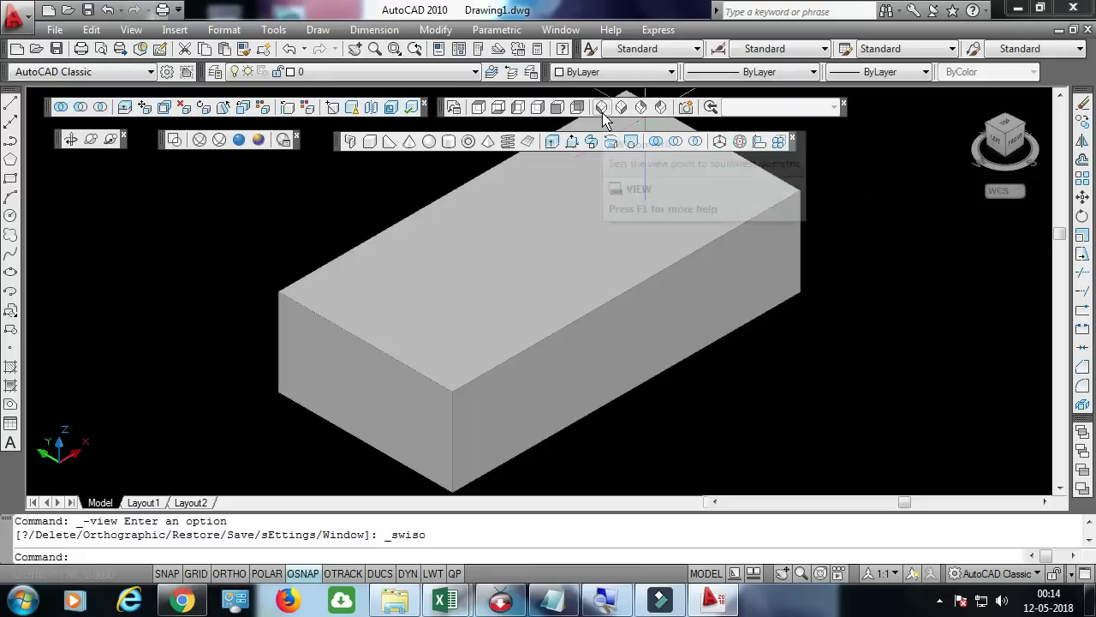
pyautogui.click(481, 109)
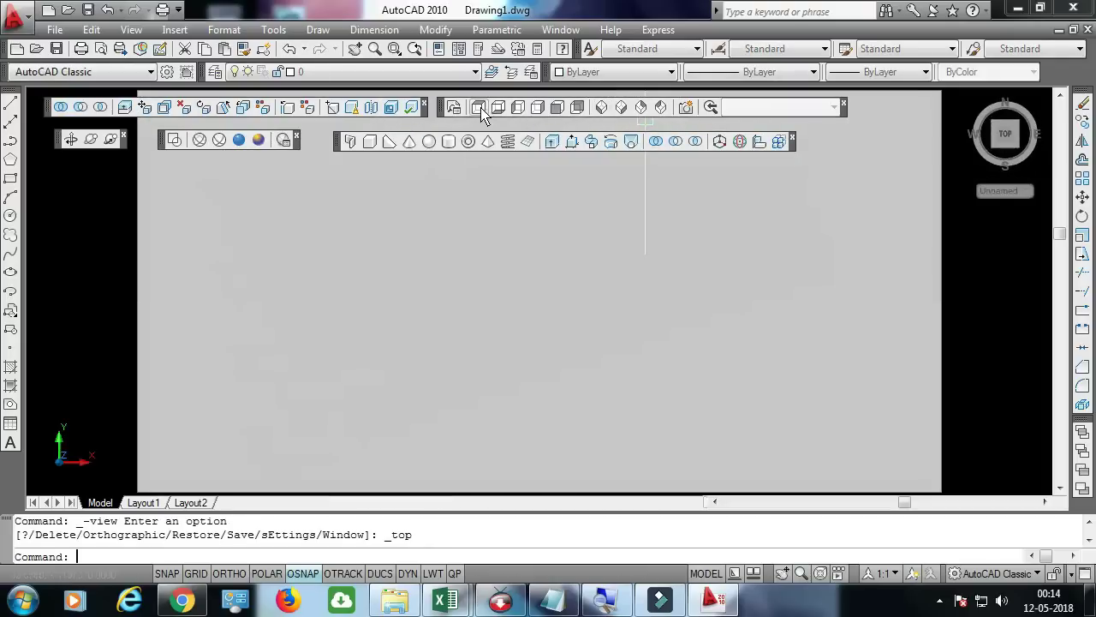
pyautogui.click(603, 111)
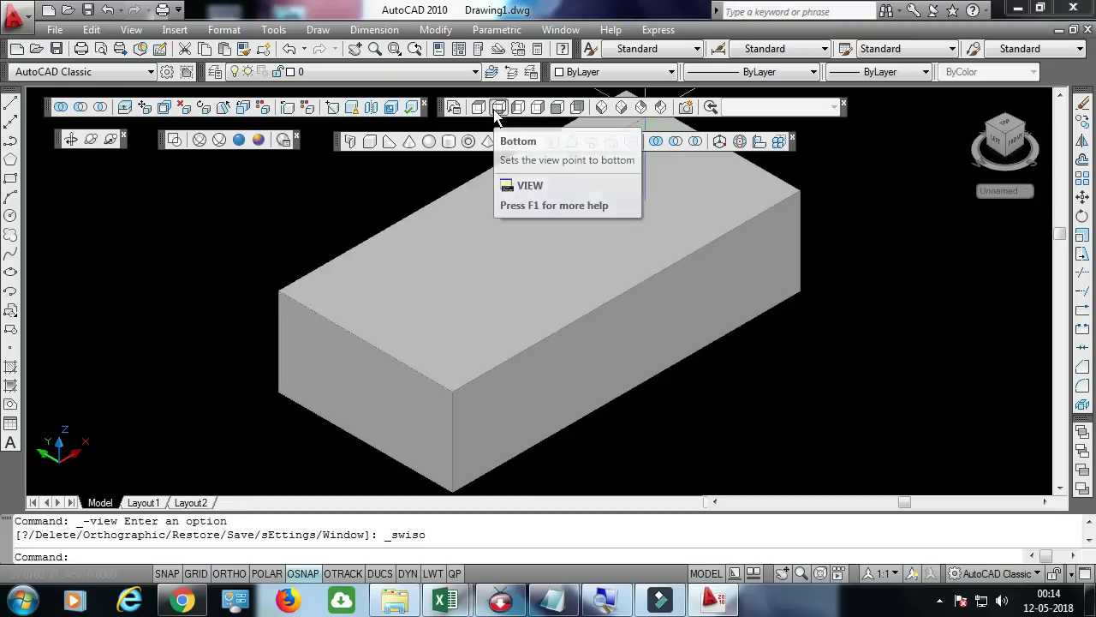
pyautogui.click(496, 111)
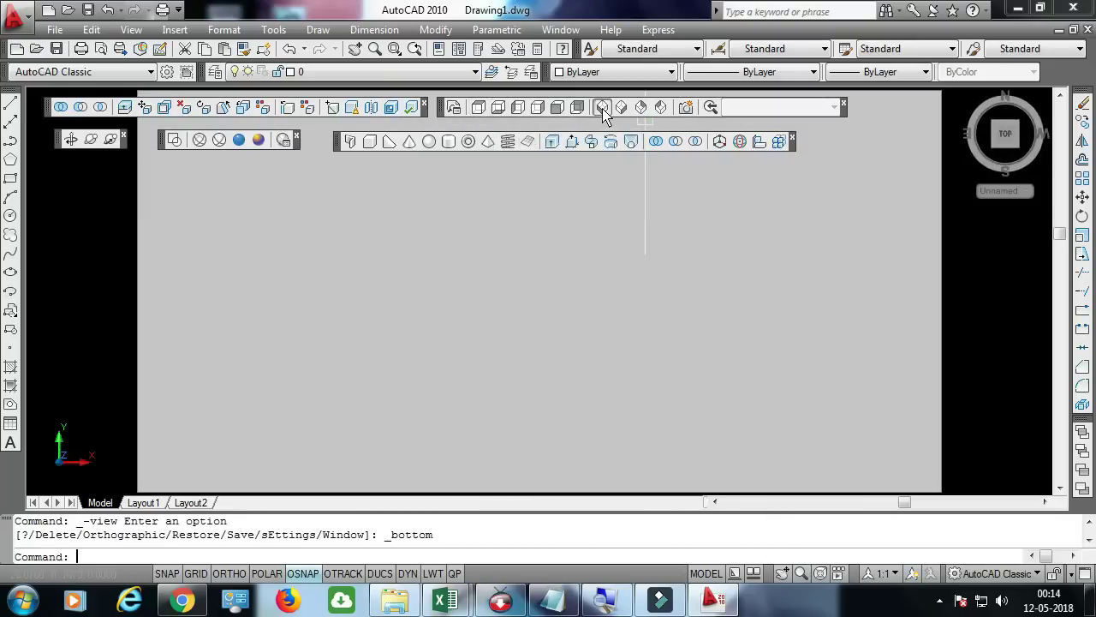
pyautogui.click(604, 112)
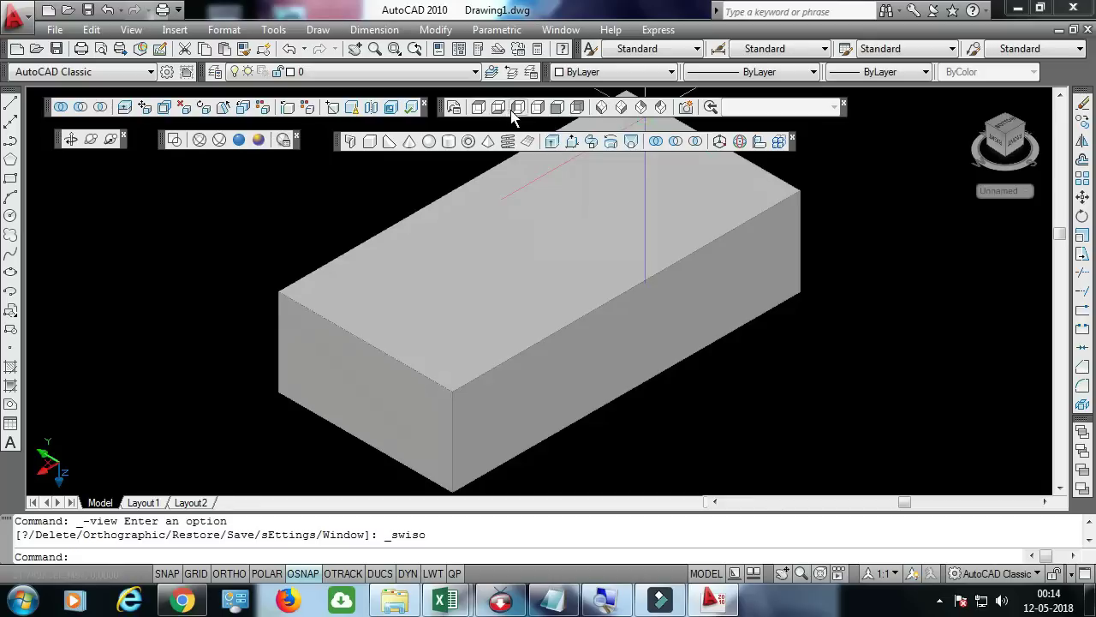
pyautogui.click(515, 111)
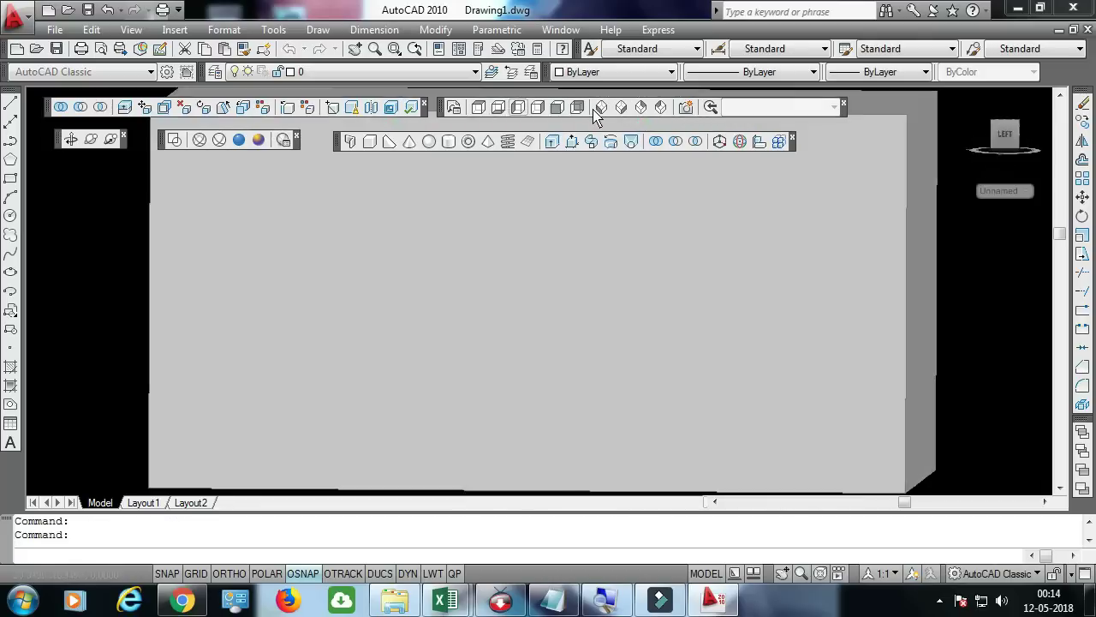
pyautogui.click(602, 111)
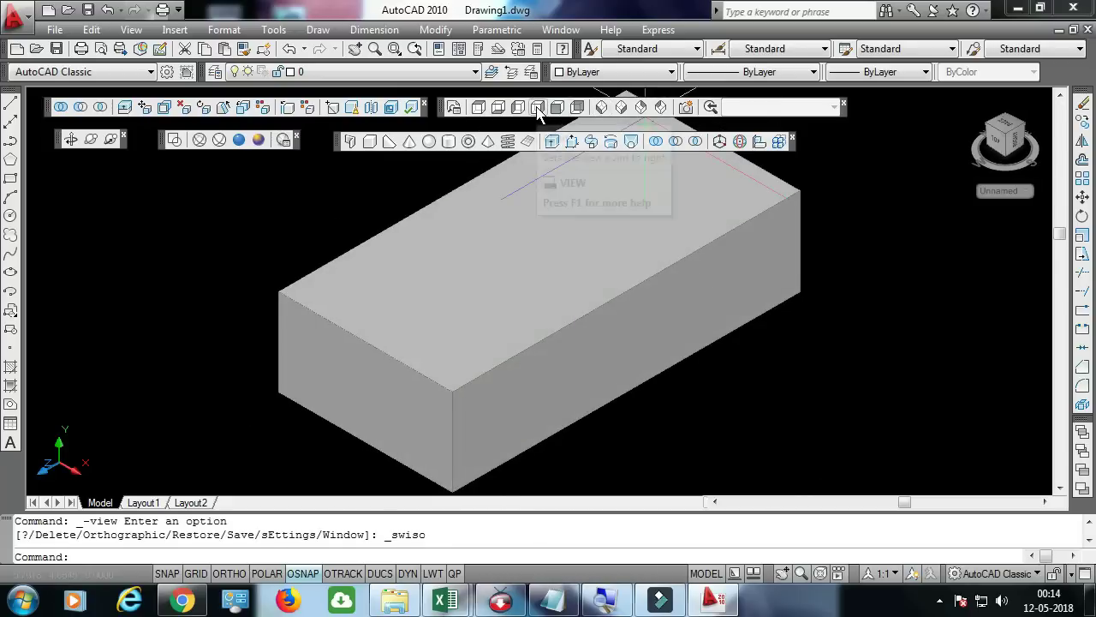
pyautogui.click(538, 110)
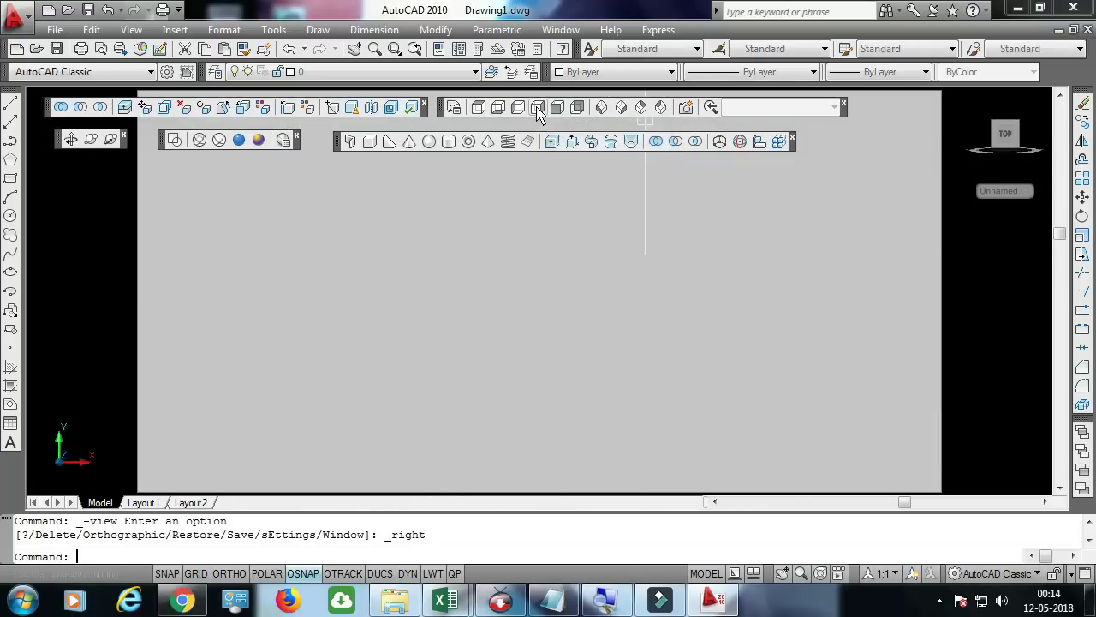
pyautogui.click(600, 112)
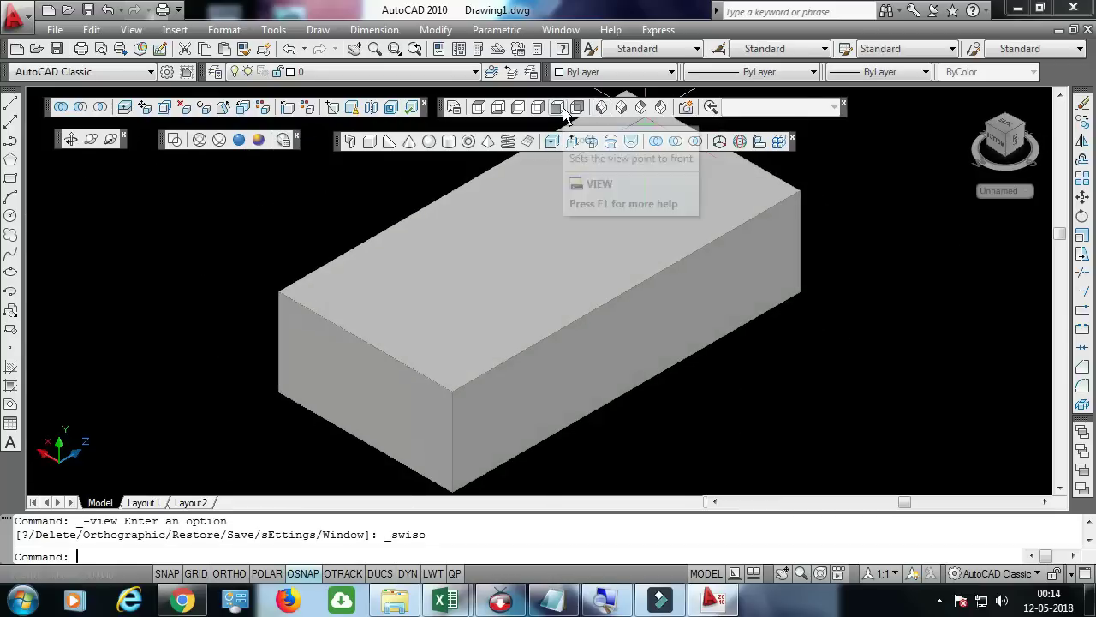
pyautogui.click(564, 112)
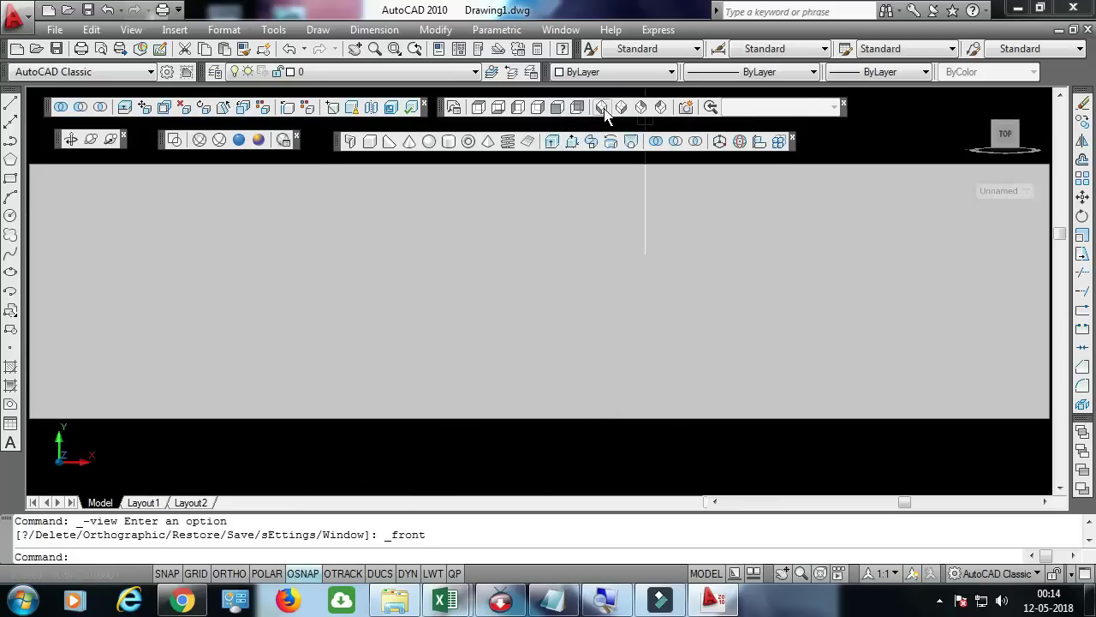
pyautogui.click(580, 111)
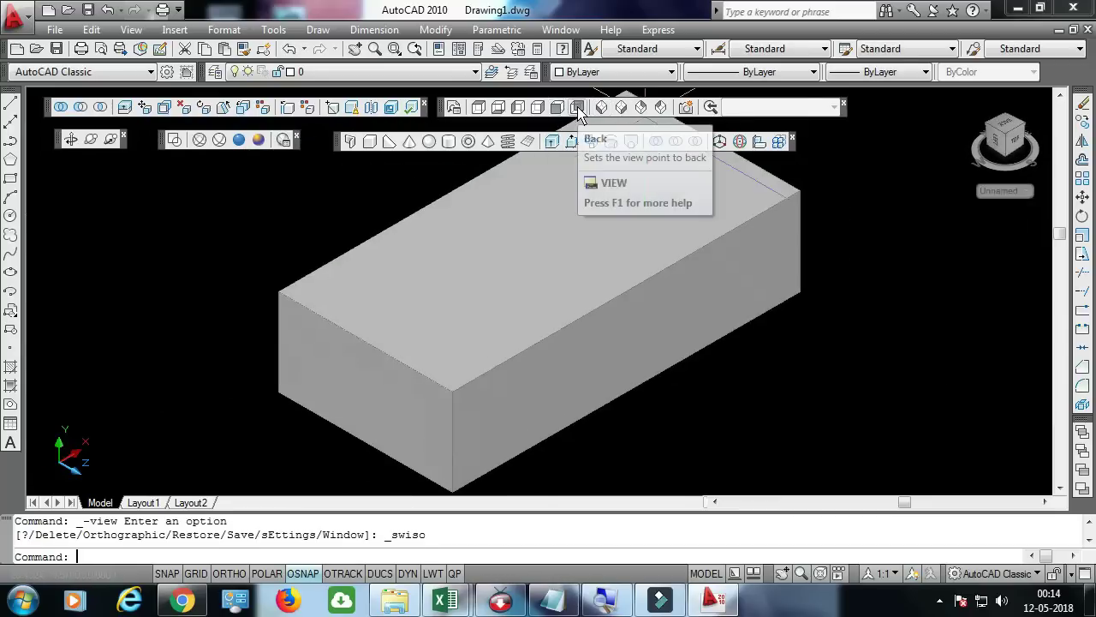
pyautogui.click(579, 110)
pyautogui.click(599, 111)
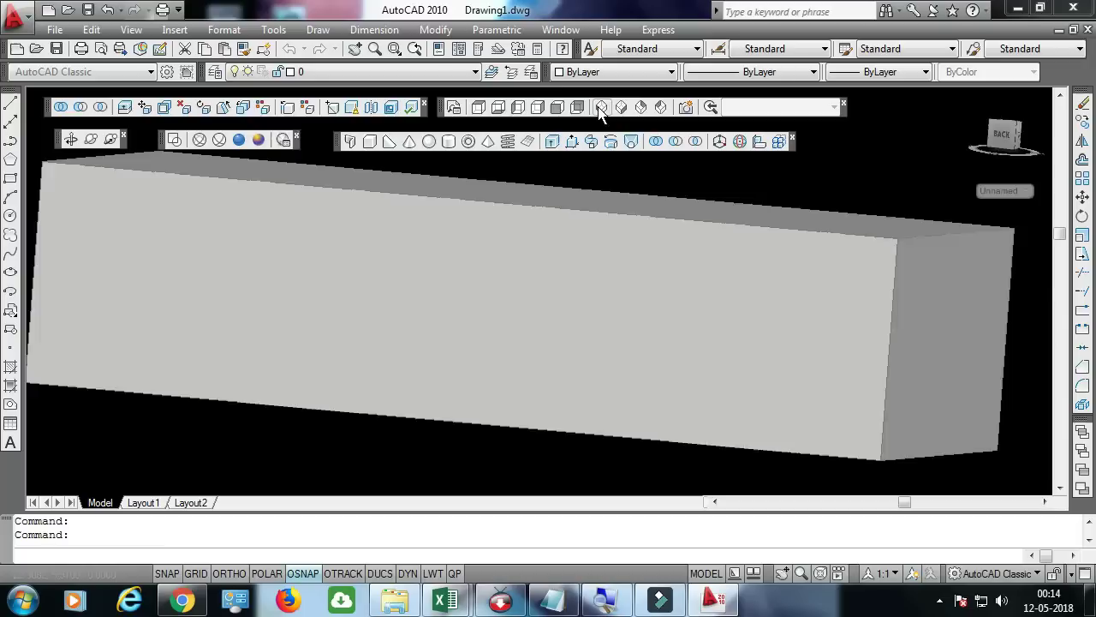
pyautogui.scroll(-3, 477, 311)
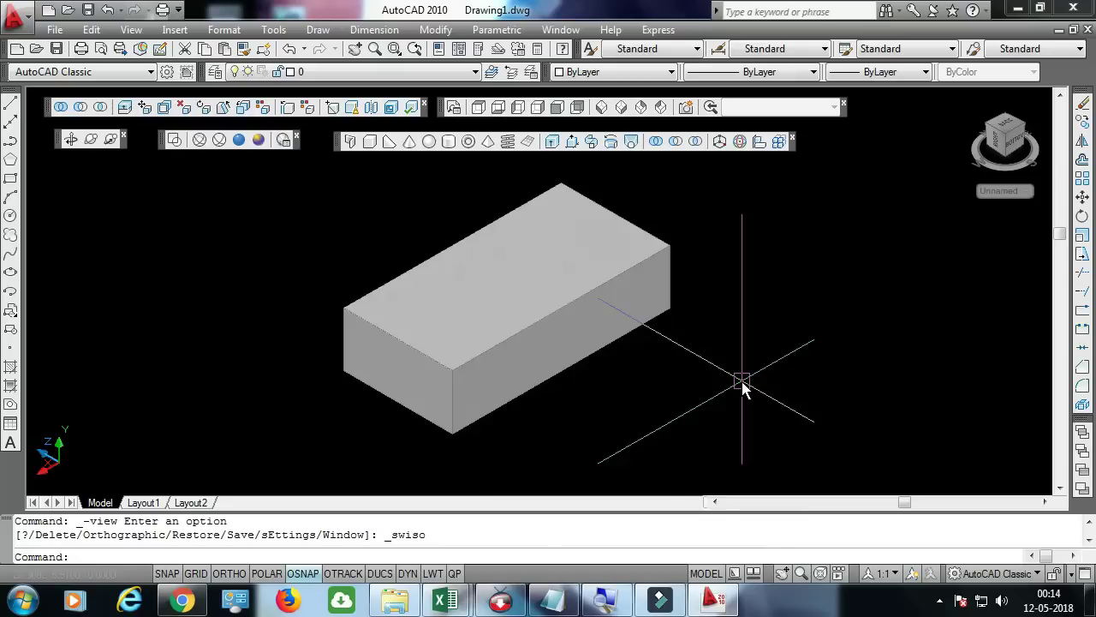
pyautogui.click(562, 353)
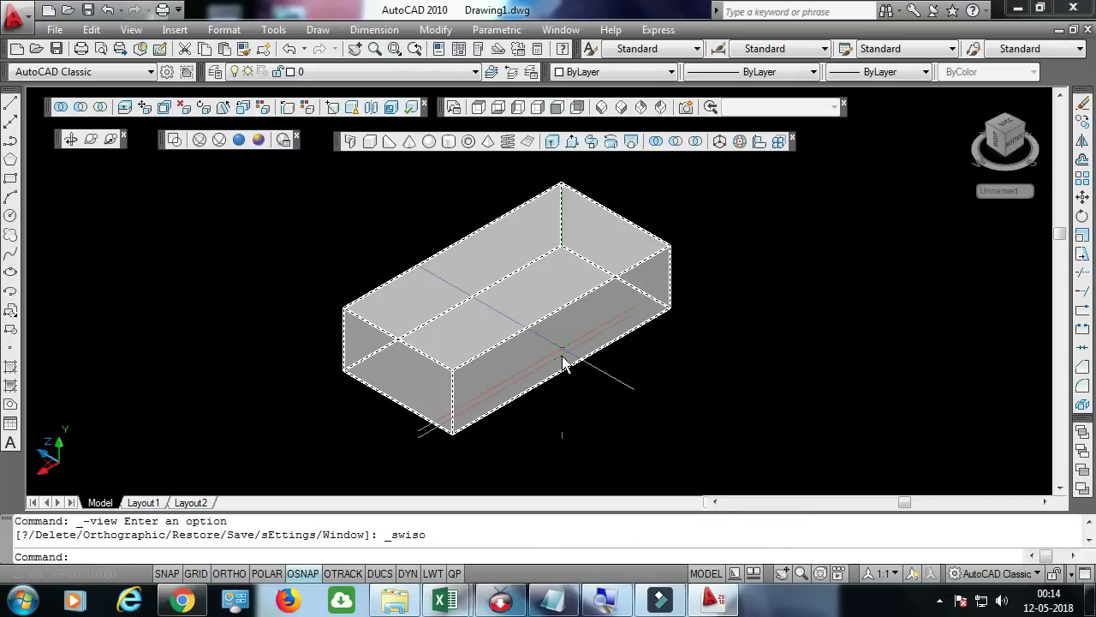
pyautogui.click(562, 376)
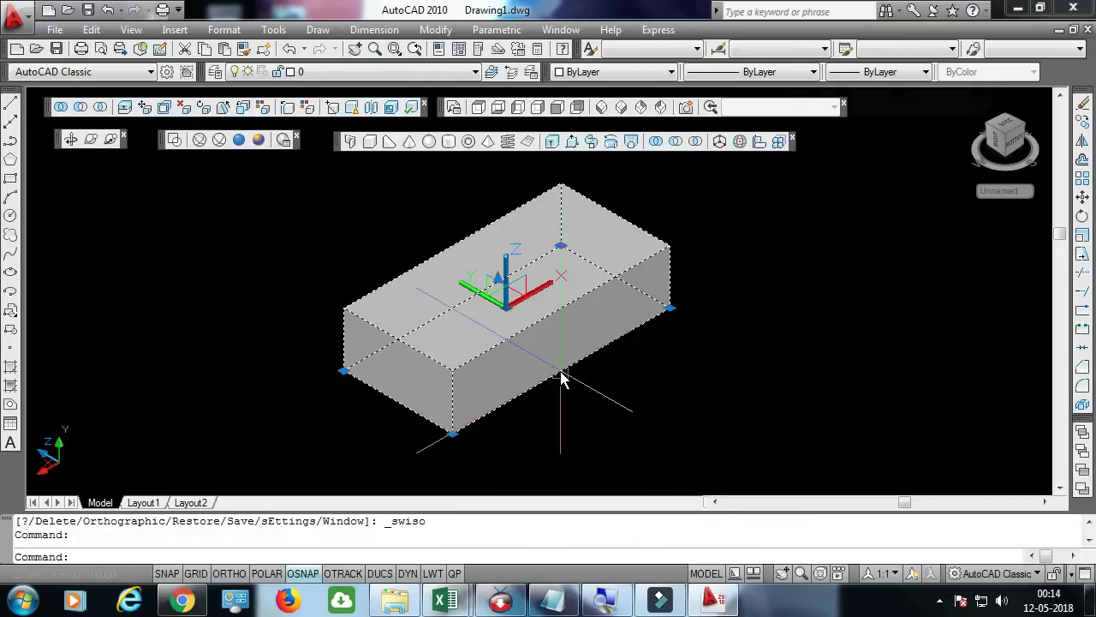
pyautogui.press('Escape')
pyautogui.write('c')
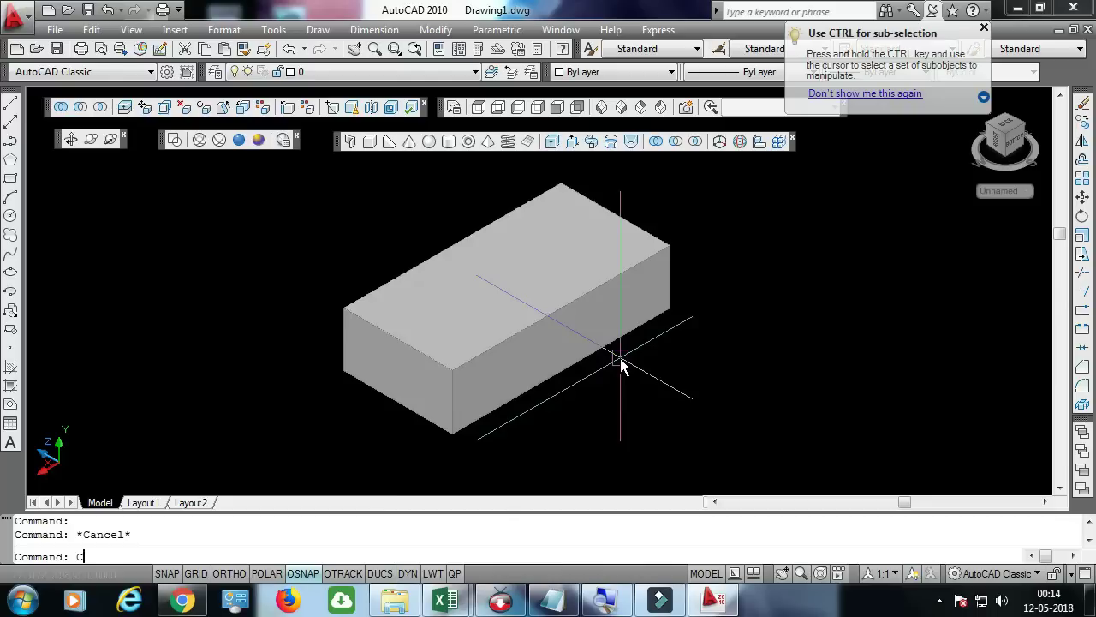
pyautogui.press('Return')
pyautogui.click(682, 312)
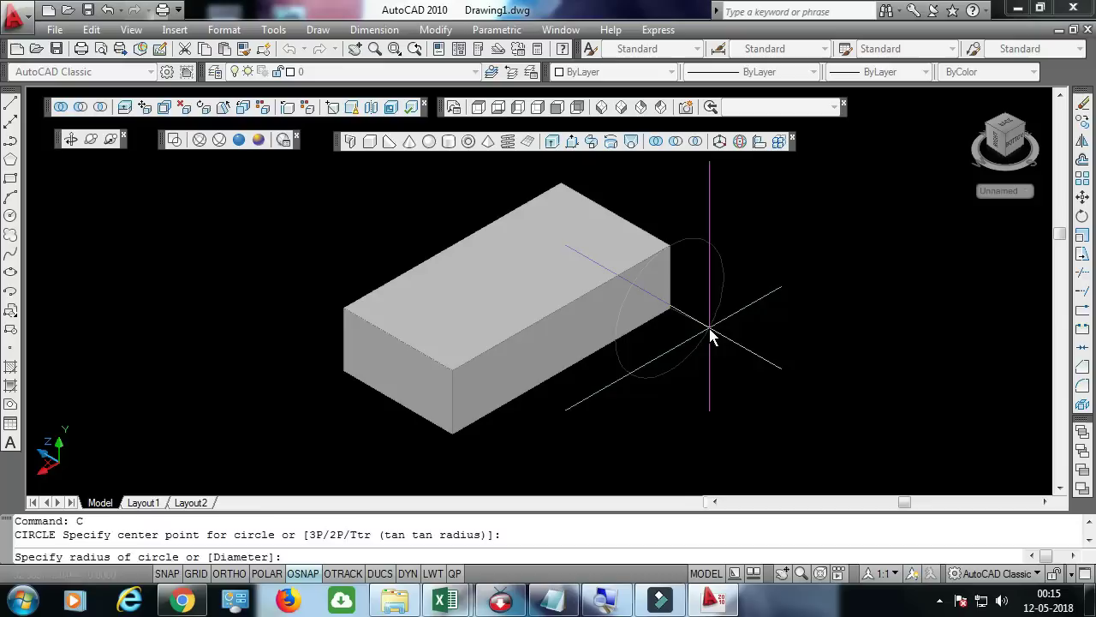
pyautogui.click(711, 334)
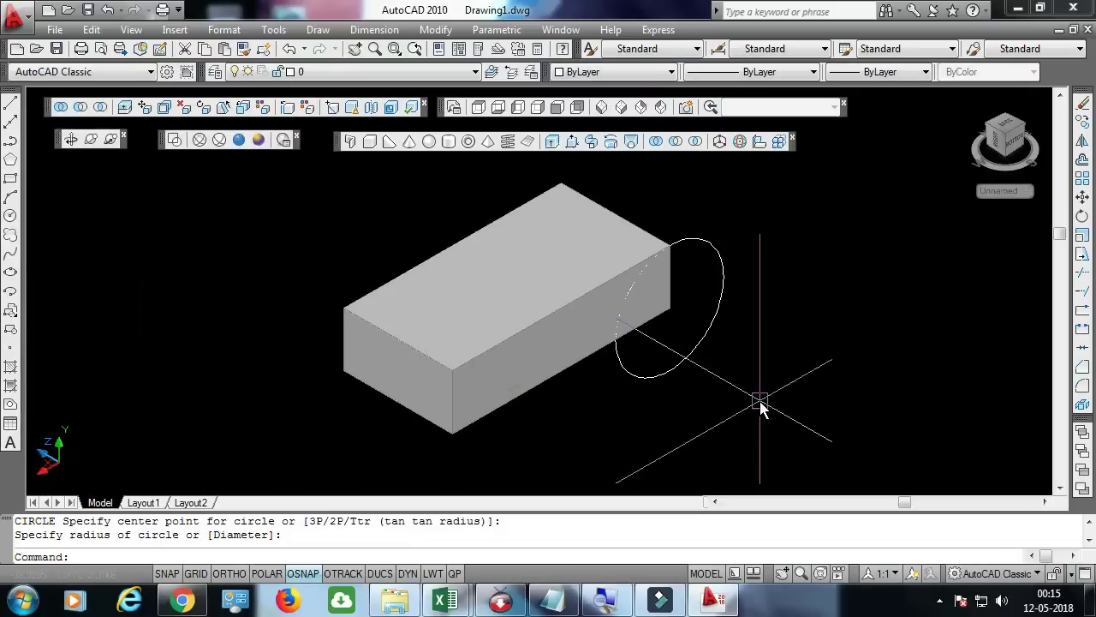
pyautogui.write('E')
pyautogui.write('T')
pyautogui.press('Return')
pyautogui.click(701, 347)
pyautogui.press('Return')
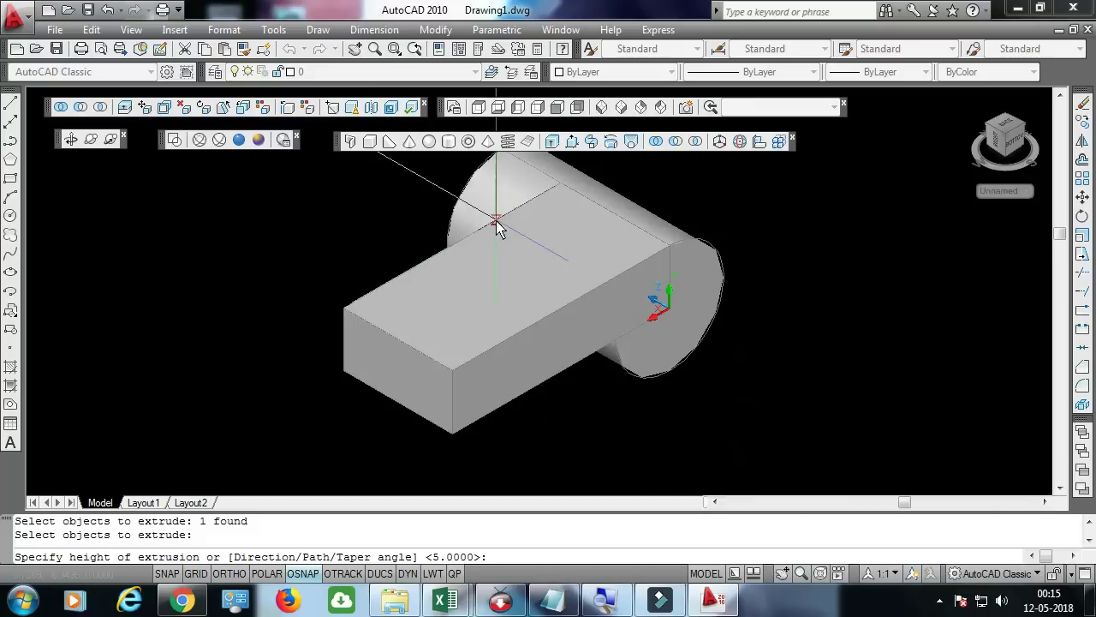
pyautogui.press('Return')
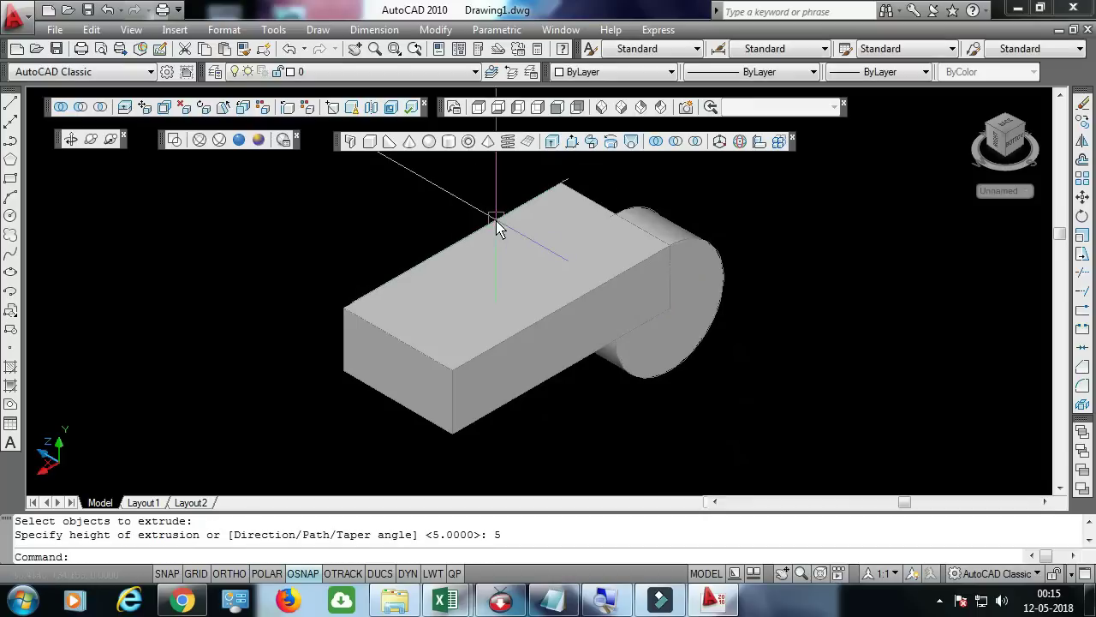
pyautogui.click(718, 330)
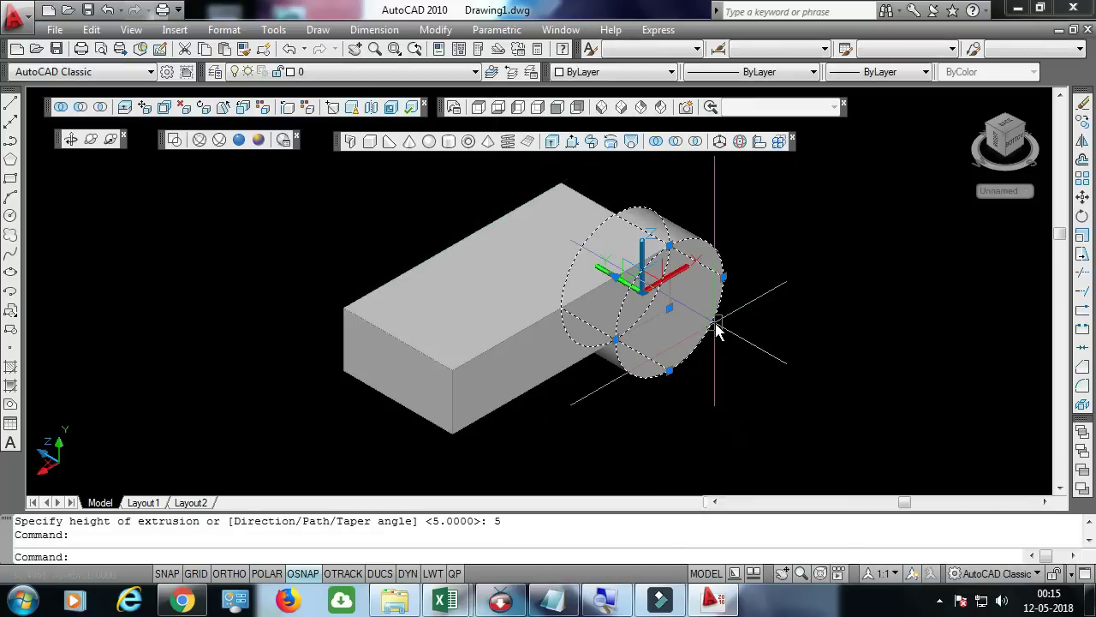
pyautogui.press('Delete')
pyautogui.write('UCS')
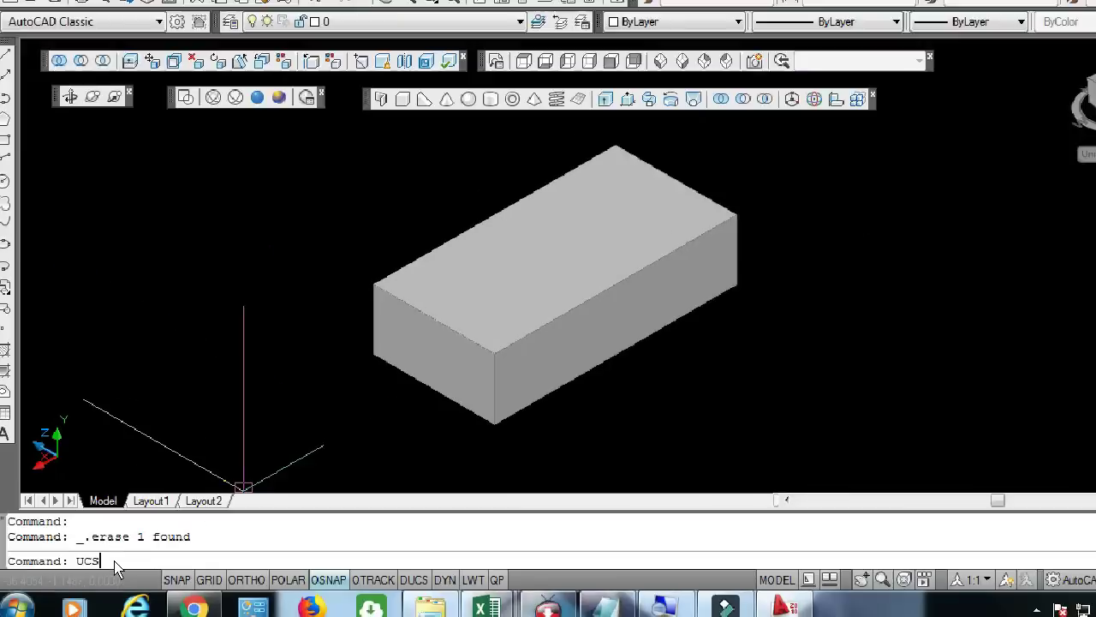
# - Rotate the UCS 90° about the X axis and start the Rectangle tool
pyautogui.press('Return')
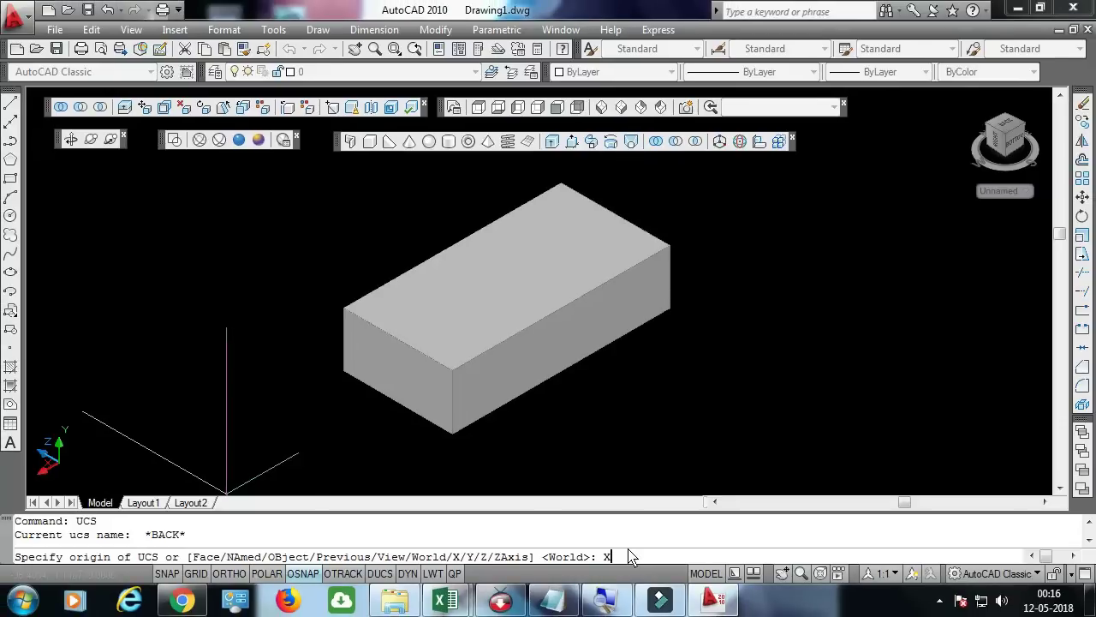
pyautogui.press('Return')
pyautogui.press('Return')
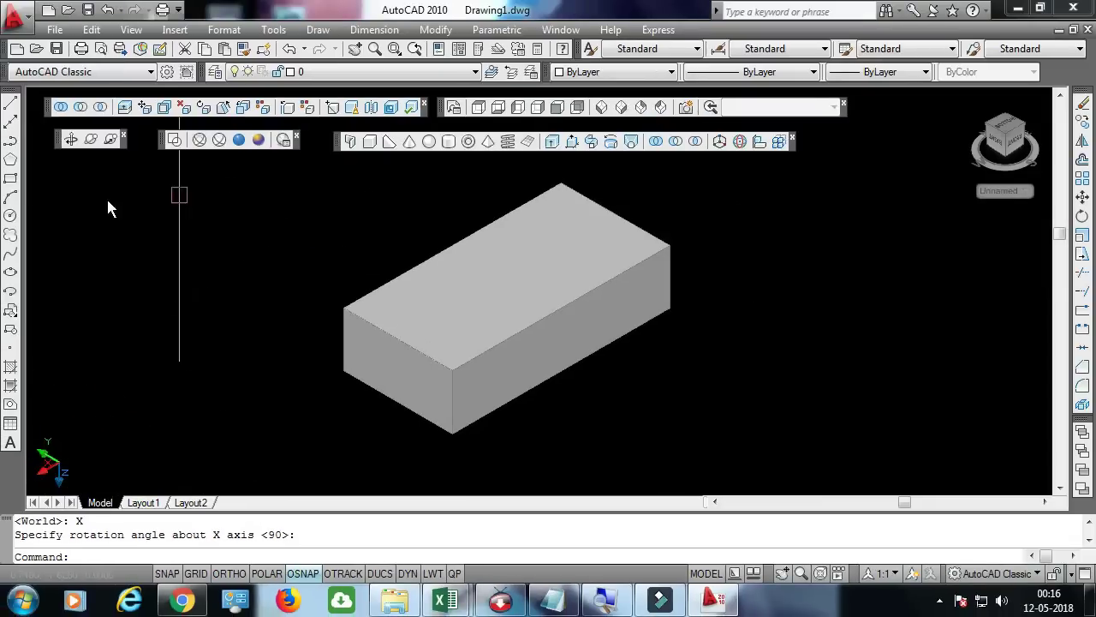
pyautogui.click(10, 178)
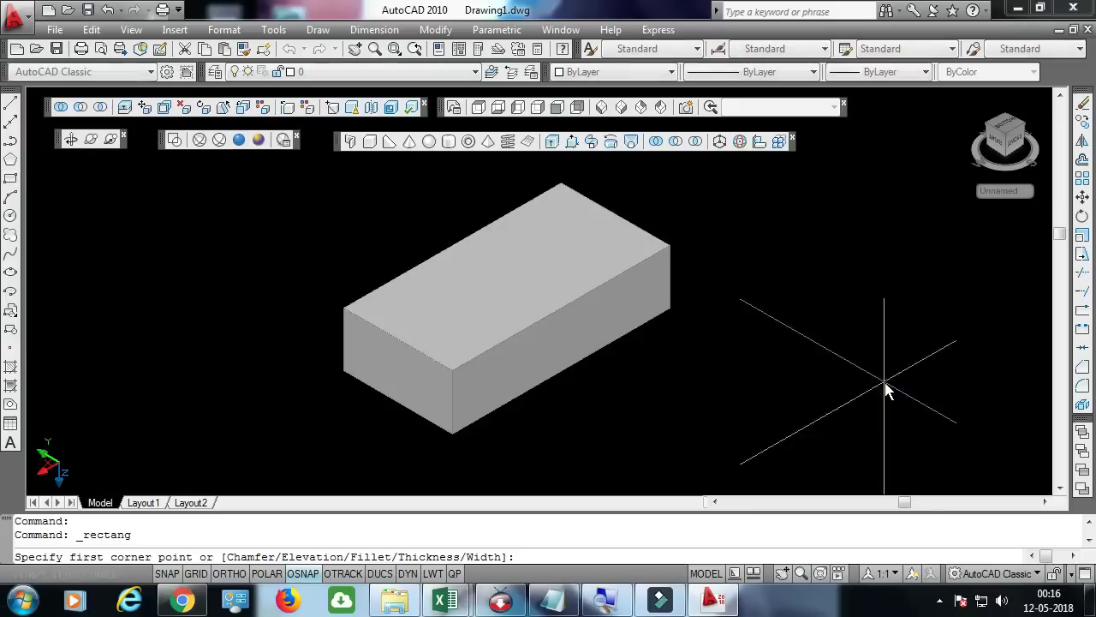
# - Finish the stray rectangle beside the box, then delete it
pyautogui.click(774, 289)
pyautogui.click(804, 386)
pyautogui.click(787, 387)
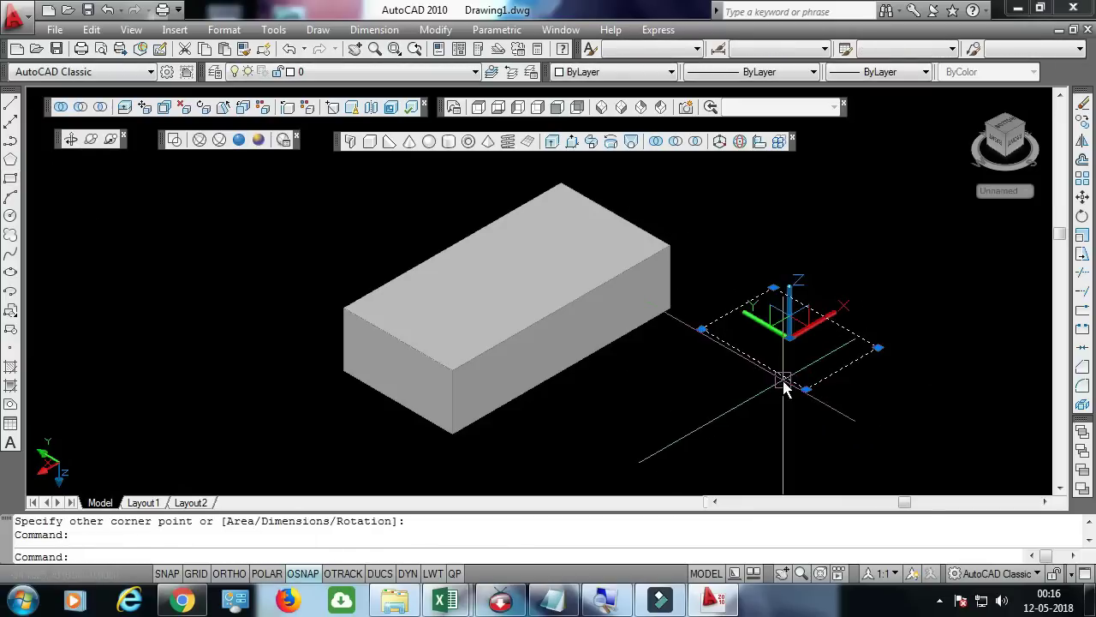
pyautogui.press('Delete')
# - Draw a circle centred on the box corner
pyautogui.click(10, 215)
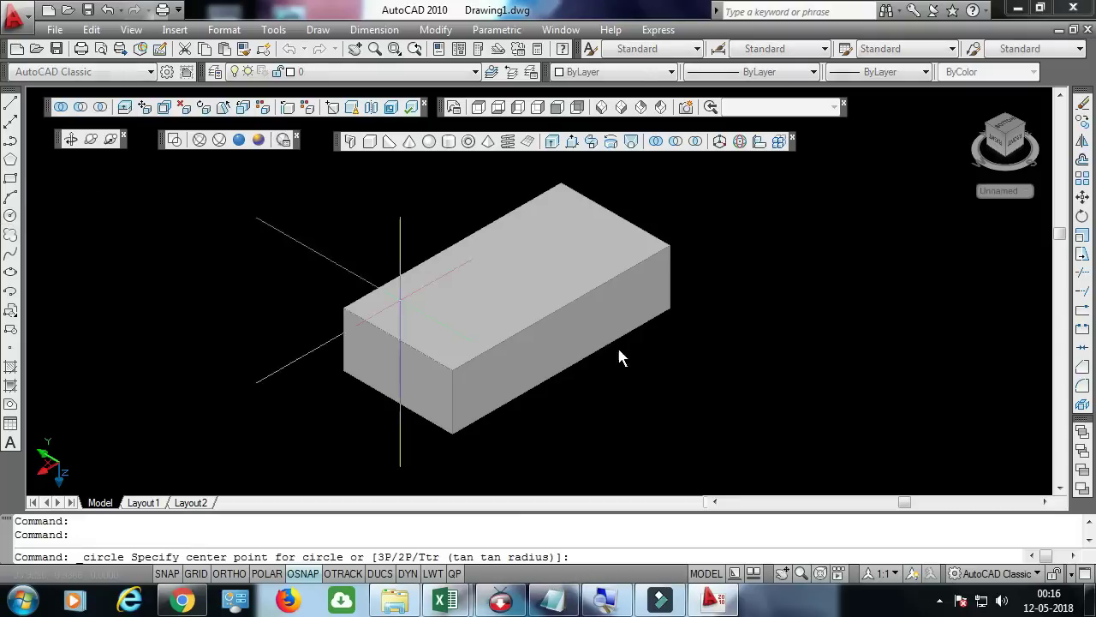
pyautogui.click(667, 312)
pyautogui.press('Escape')
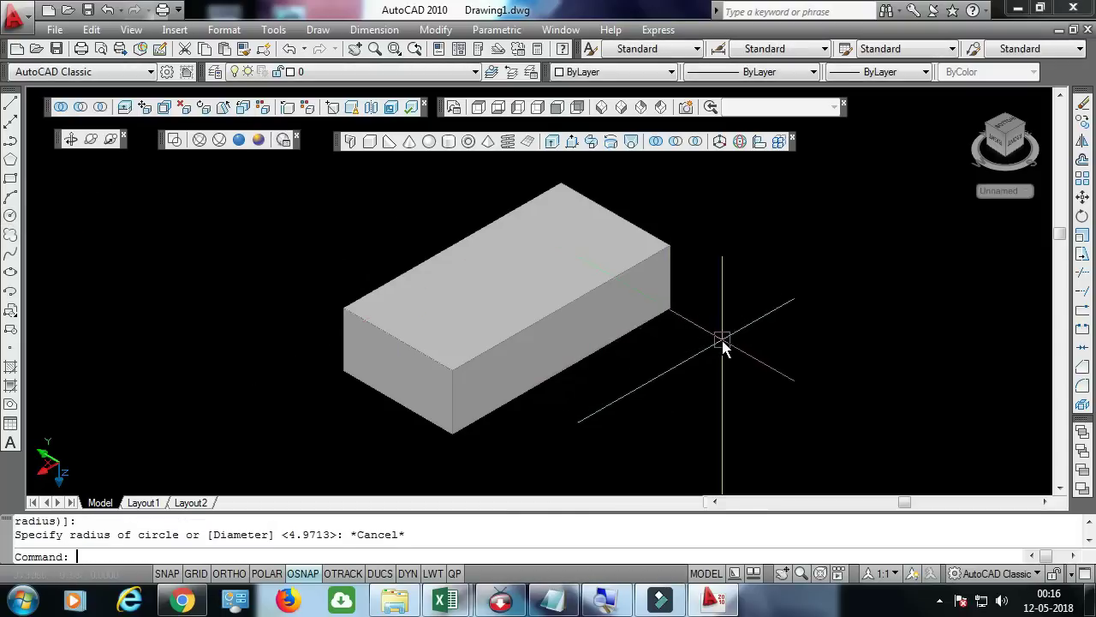
pyautogui.press('Return')
pyautogui.click(668, 312)
pyautogui.click(732, 347)
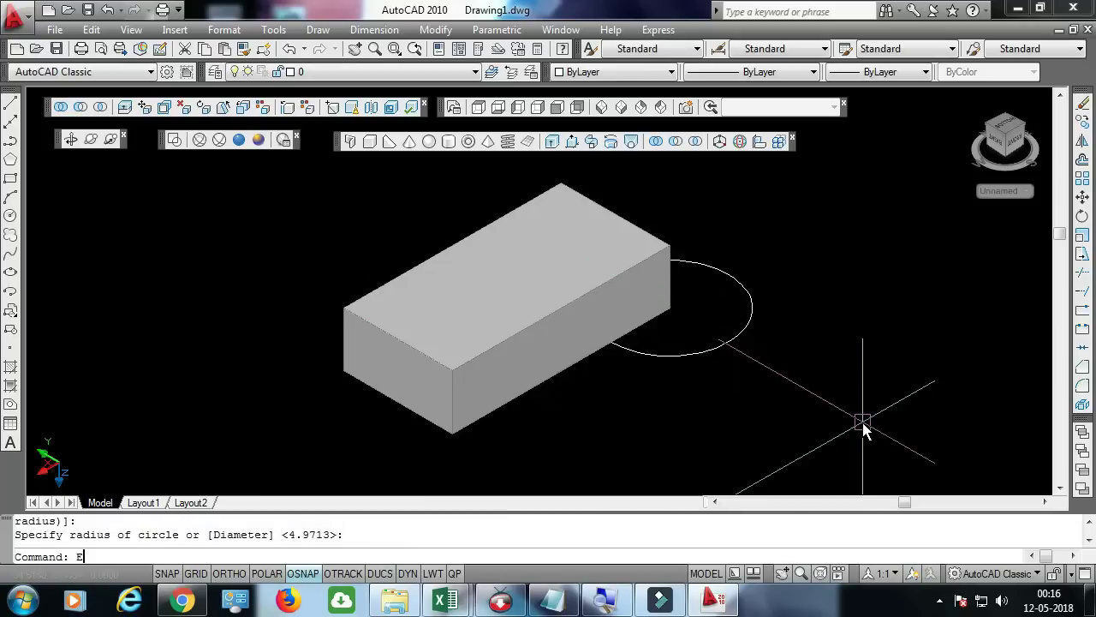
# - Extrude the circle to a height of -5, forming a cylinder
pyautogui.write('t')
pyautogui.press('Return')
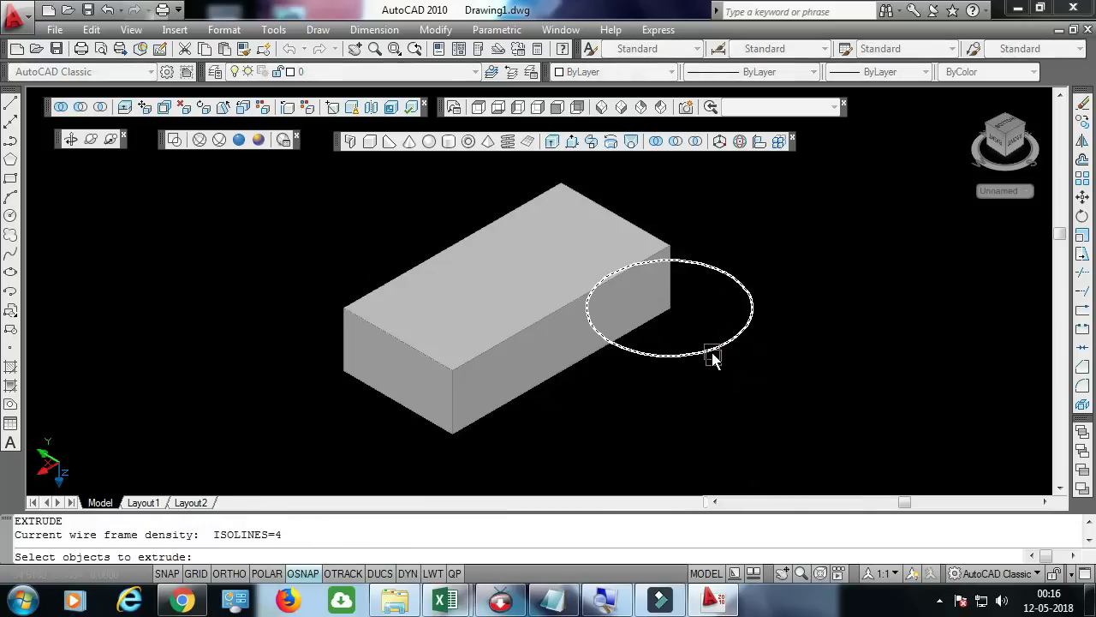
pyautogui.click(711, 353)
pyautogui.press('Return')
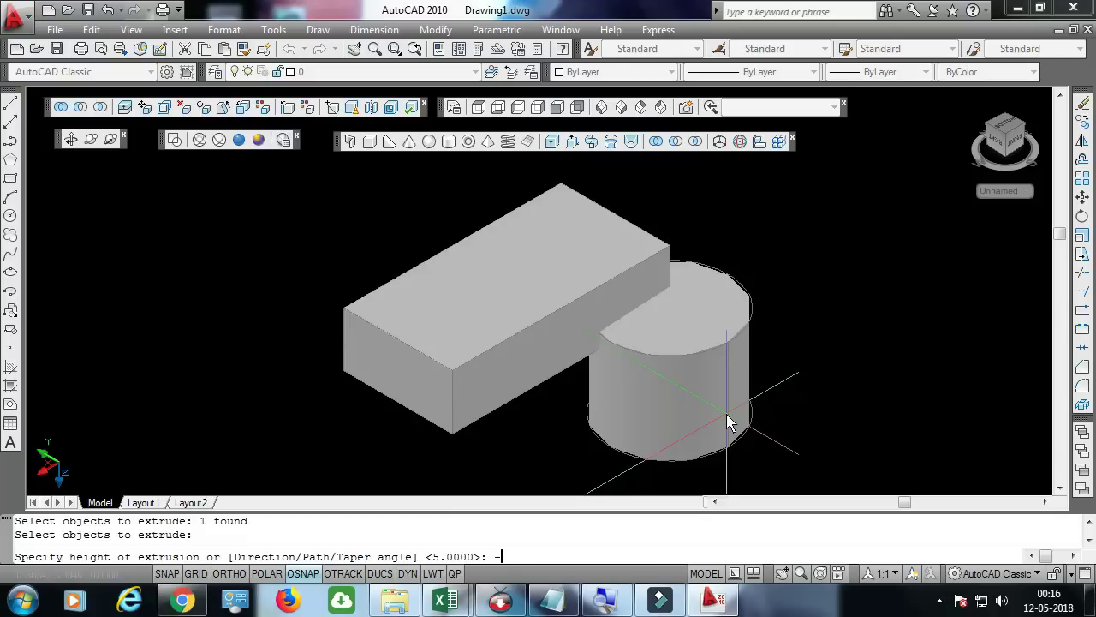
pyautogui.press('Return')
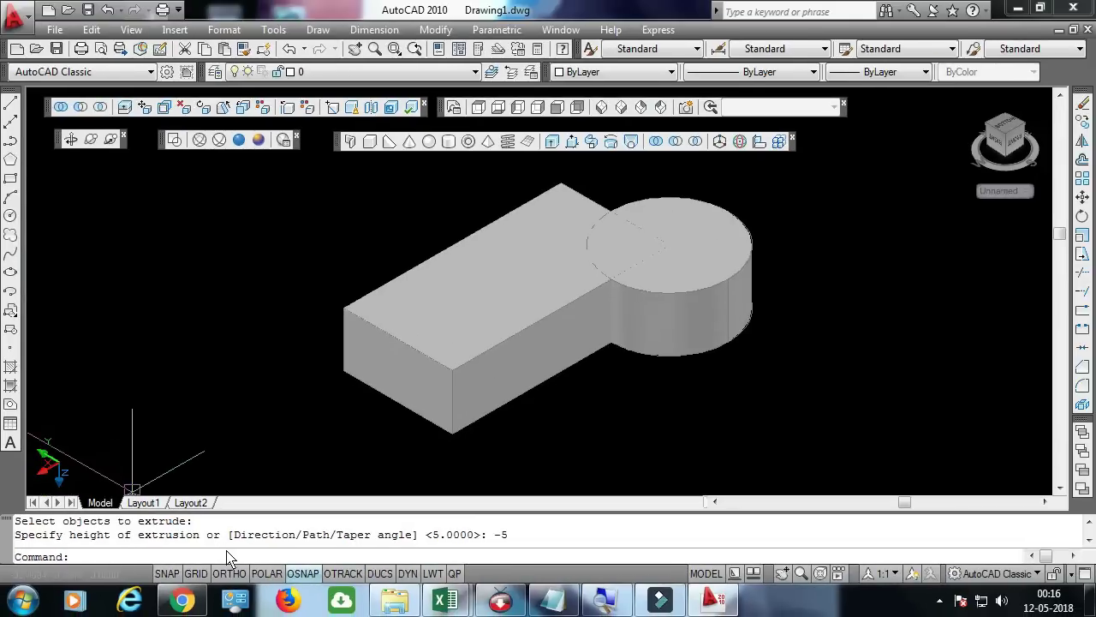
# - Rotate the UCS twice by 90° about the X axis so Z points up again
pyautogui.press('Return')
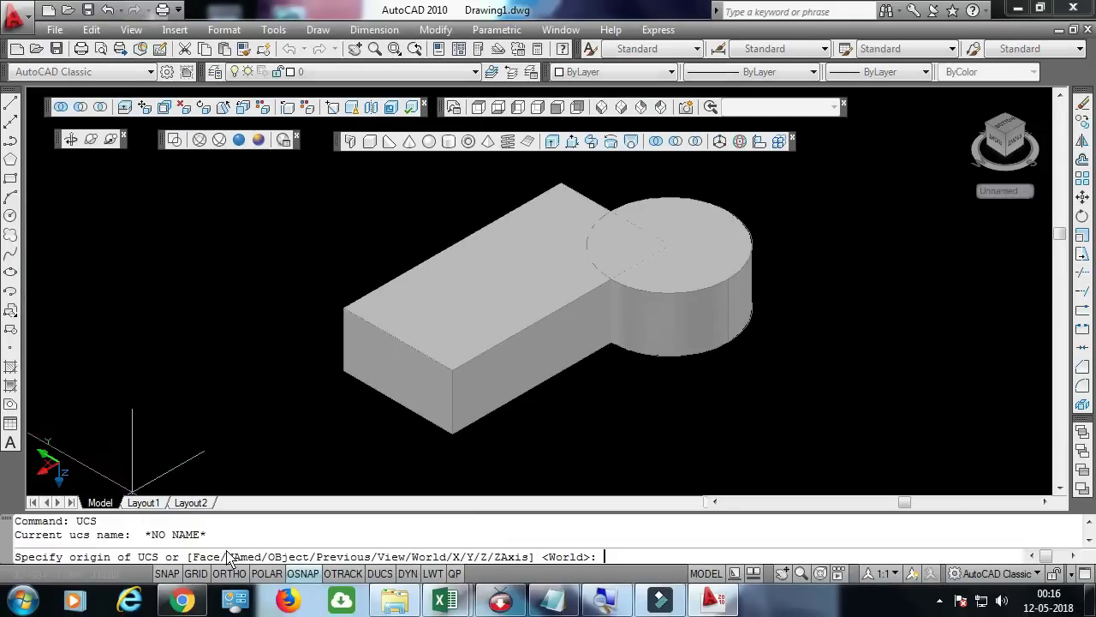
pyautogui.write('X')
pyautogui.press('Return')
pyautogui.press('Return')
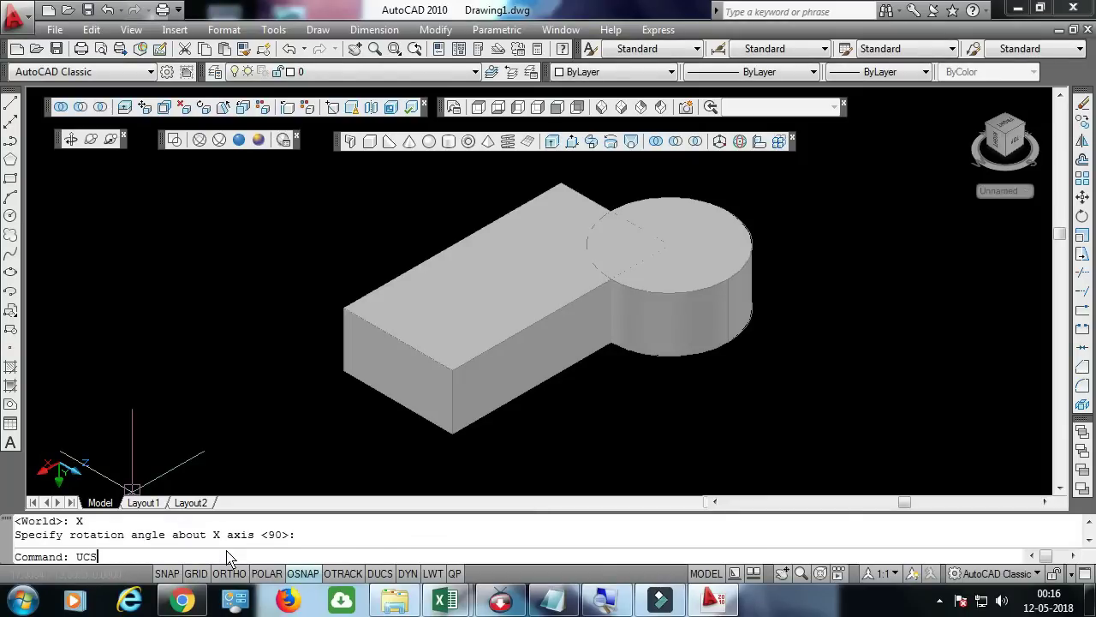
pyautogui.press('Return')
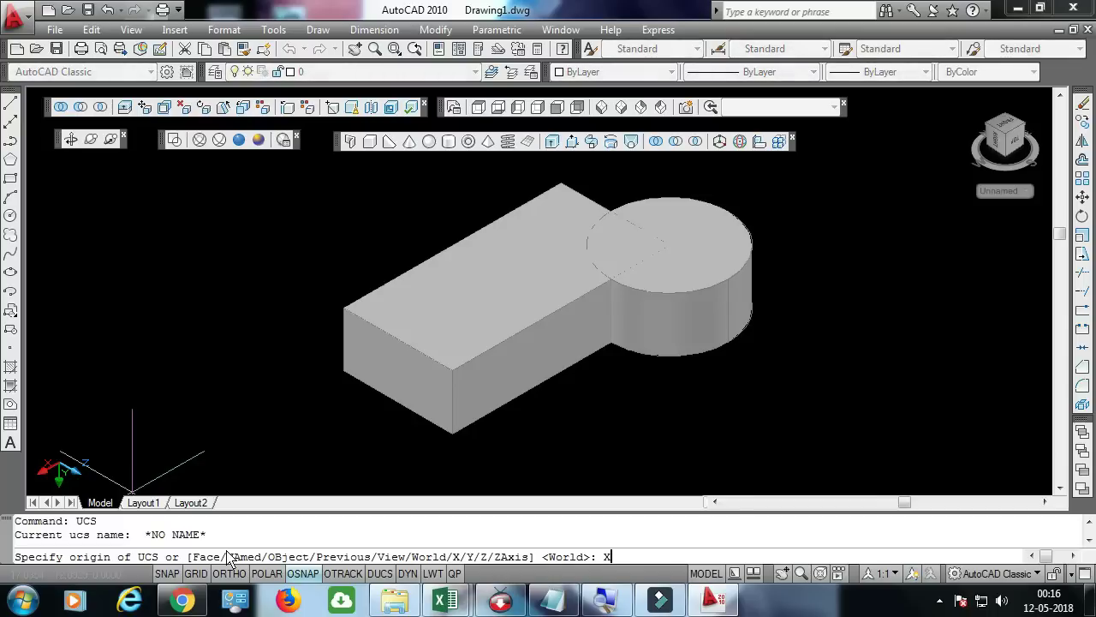
pyautogui.press('Return')
pyautogui.press('Return')
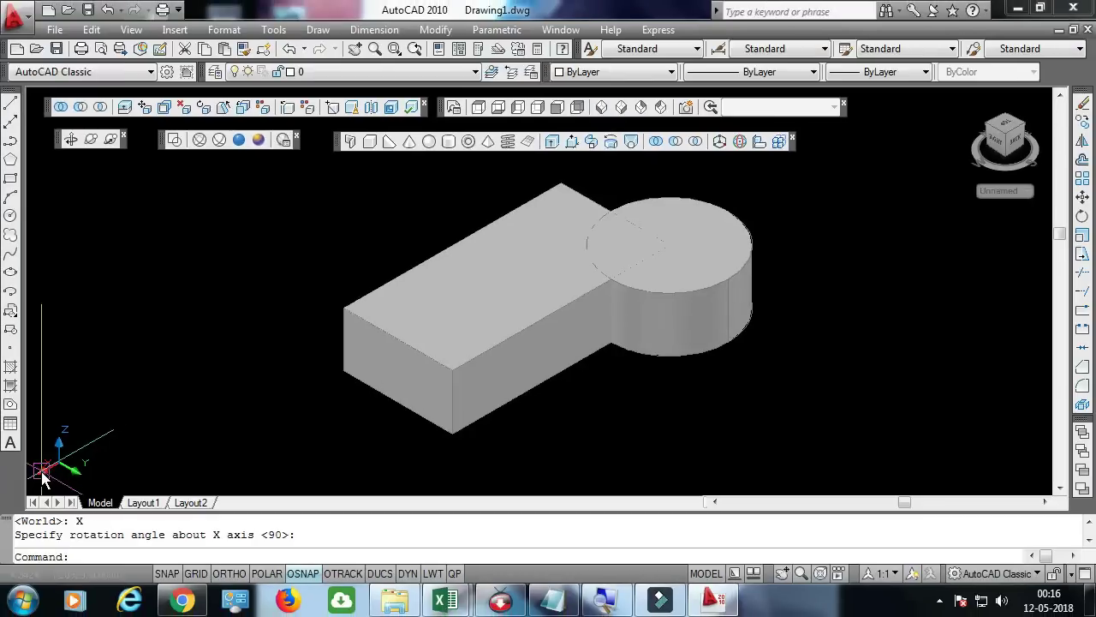
# - Select and deselect the box and cylinder to confirm they are separate solids, then pan
pyautogui.click(358, 386)
pyautogui.press('Escape')
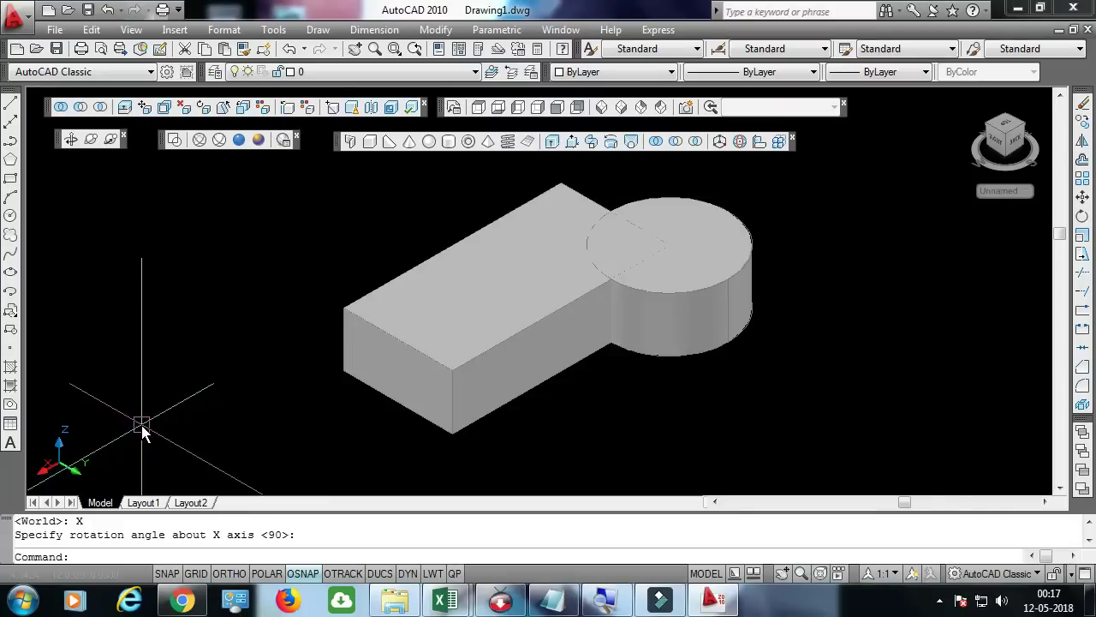
pyautogui.click(712, 308)
pyautogui.press('Escape')
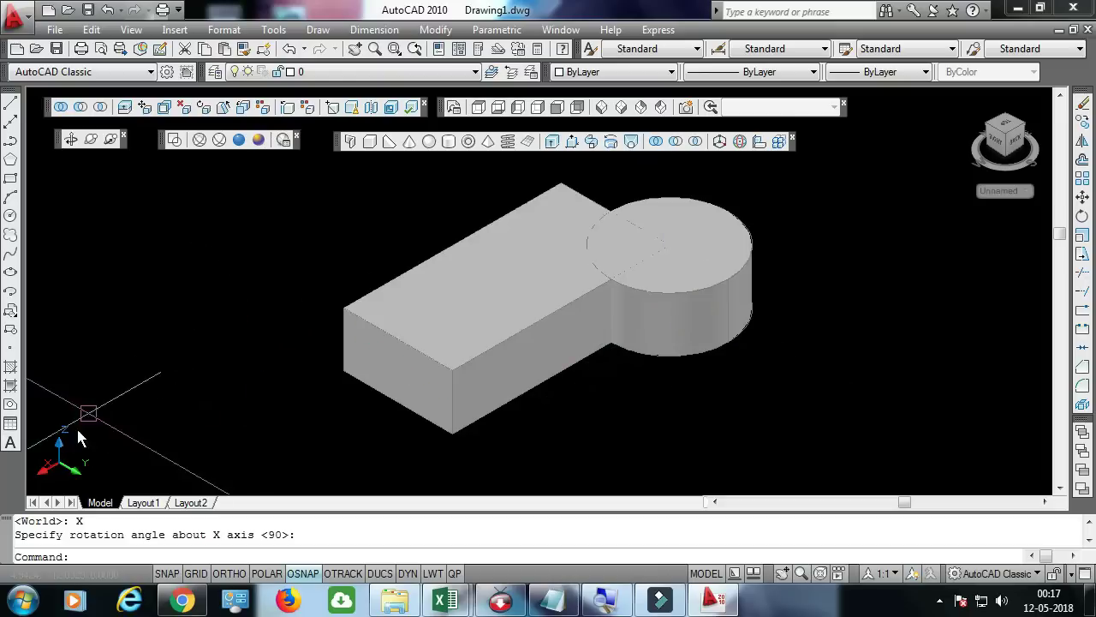
pyautogui.click(486, 399)
pyautogui.press('Escape')
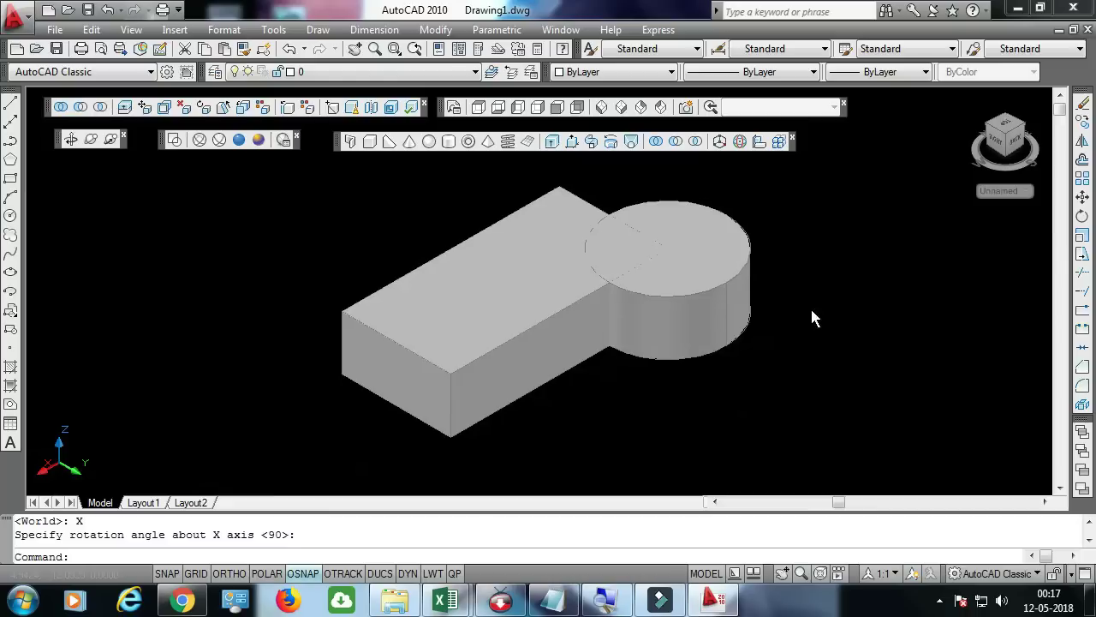
pyautogui.moveTo(814, 317); pyautogui.dragTo(674, 334, button='middle')
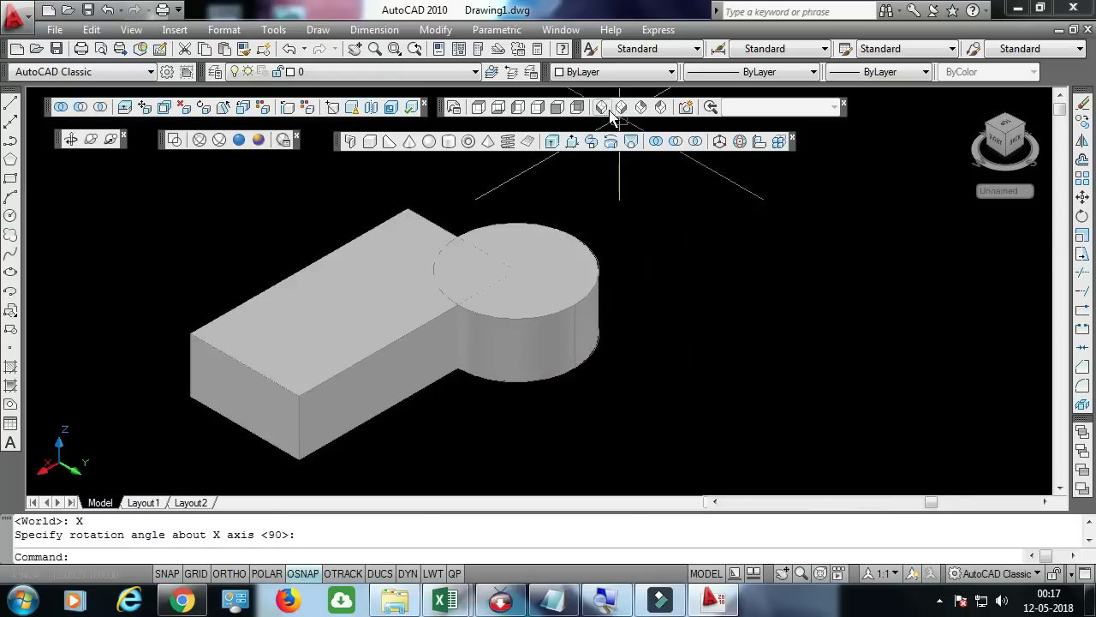
# - Try the isometric view buttons, ending on the southwest isometric view of the box and cylinder
pyautogui.click(640, 107)
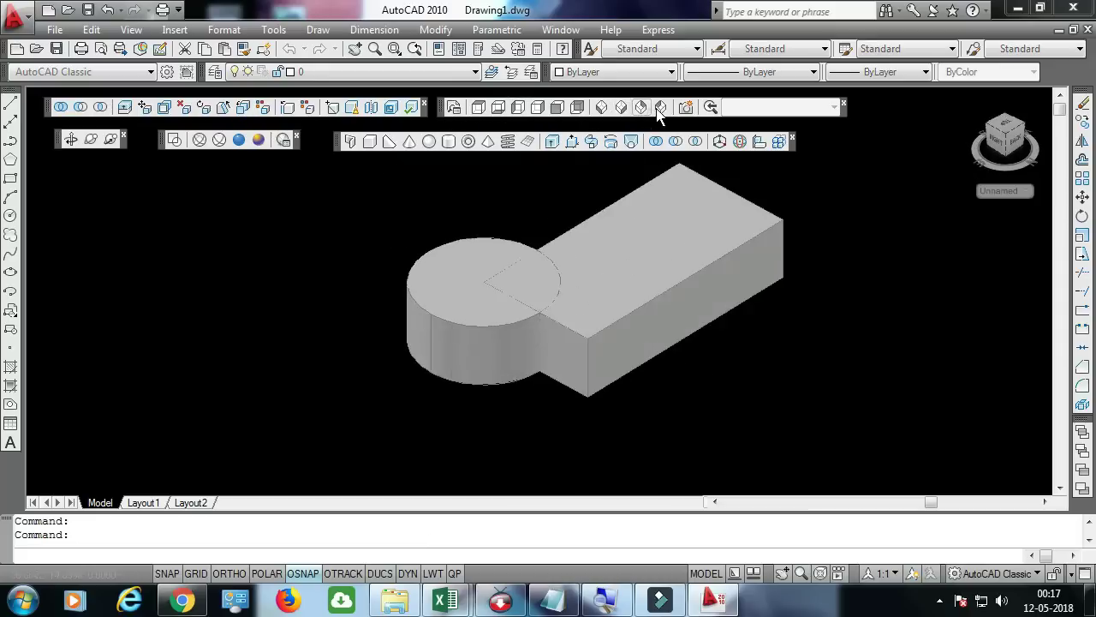
pyautogui.click(621, 108)
pyautogui.click(601, 107)
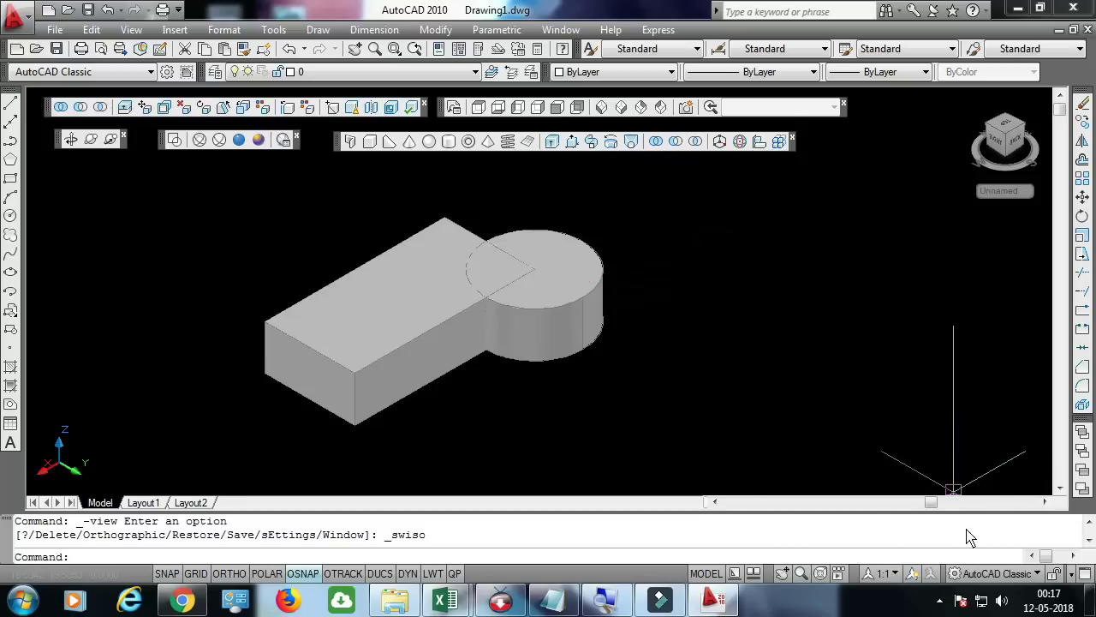
# - Switch to the 3D Modeling workspace and erase both the box and the cylinder
pyautogui.click(993, 573)
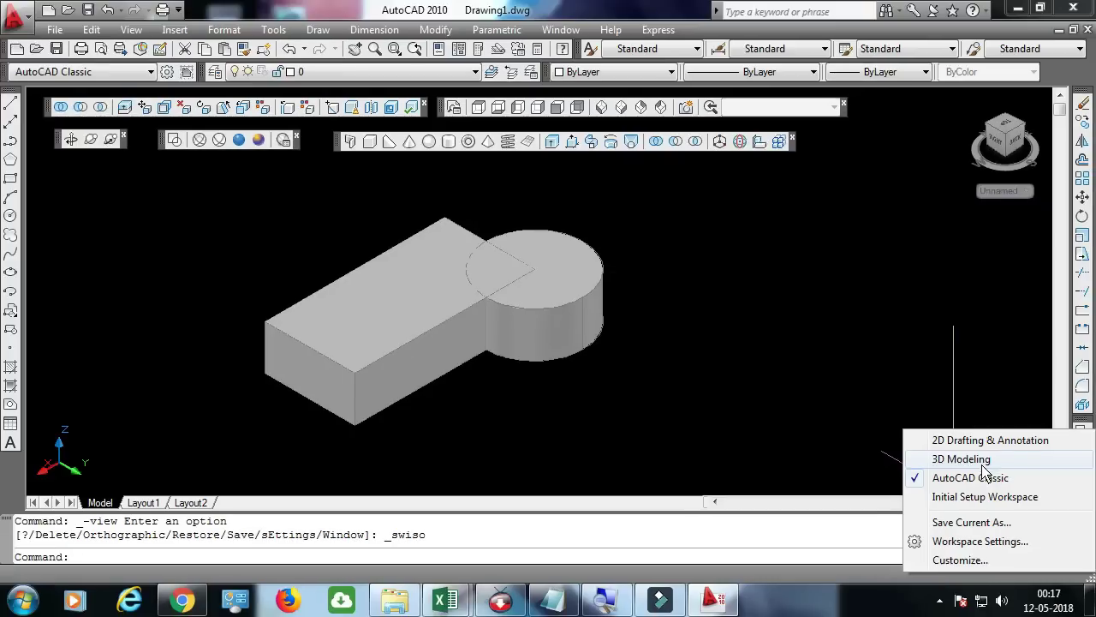
pyautogui.click(984, 467)
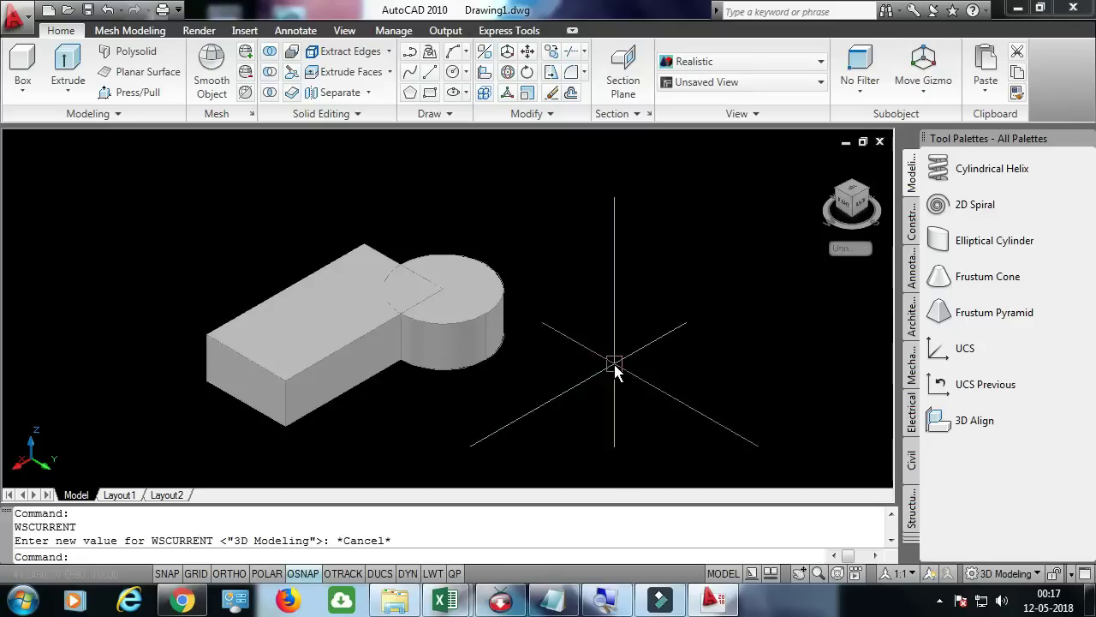
pyautogui.click(561, 261)
pyautogui.click(420, 370)
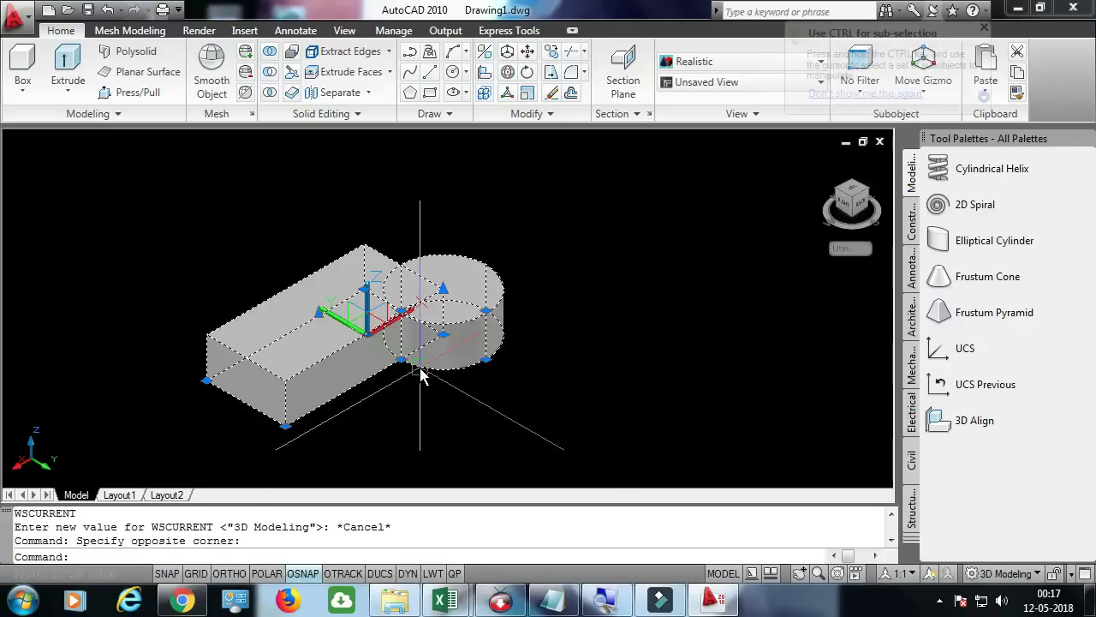
pyautogui.press('Delete')
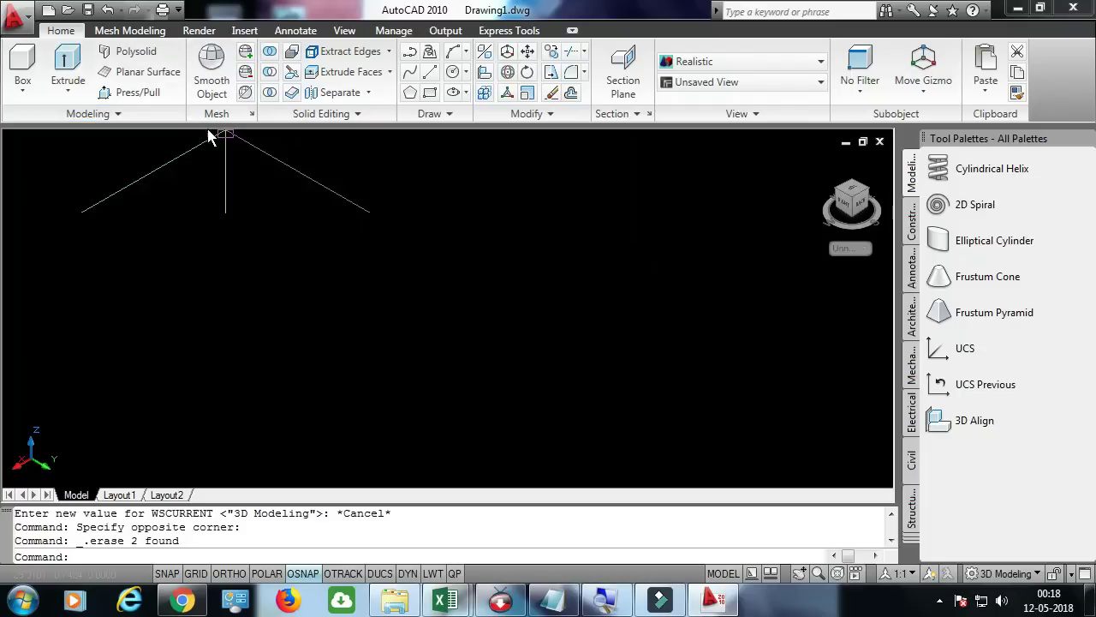
# - Collapse the Tool Palettes to a side strip and set the view to SW Isometric
pyautogui.moveTo(985, 139)
pyautogui.click(1070, 141)
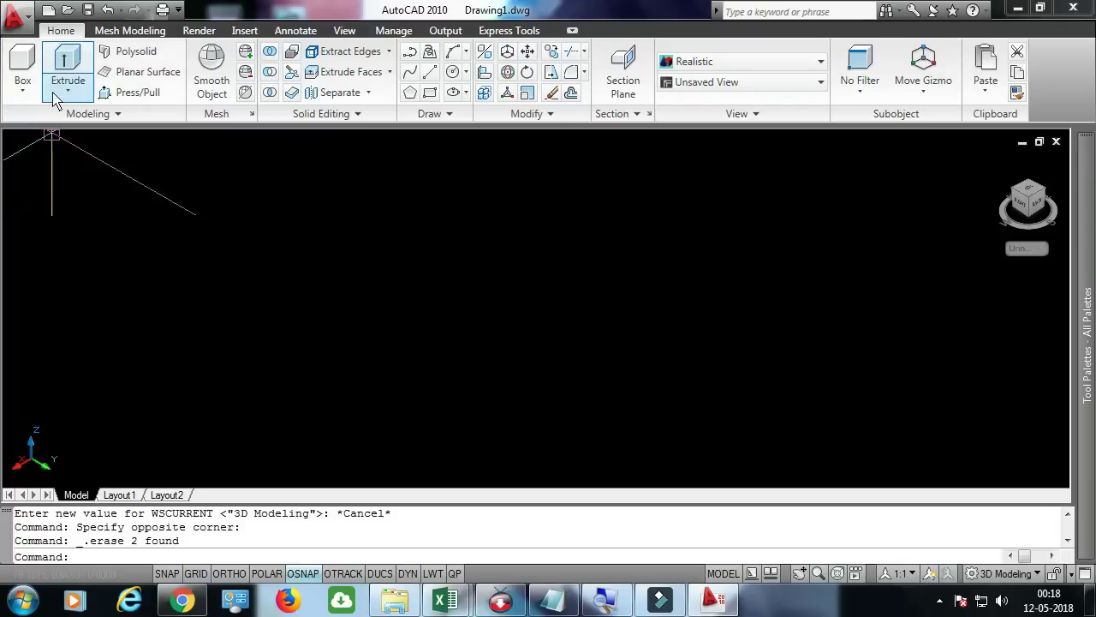
pyautogui.click(26, 91)
pyautogui.click(26, 91)
pyautogui.click(26, 91)
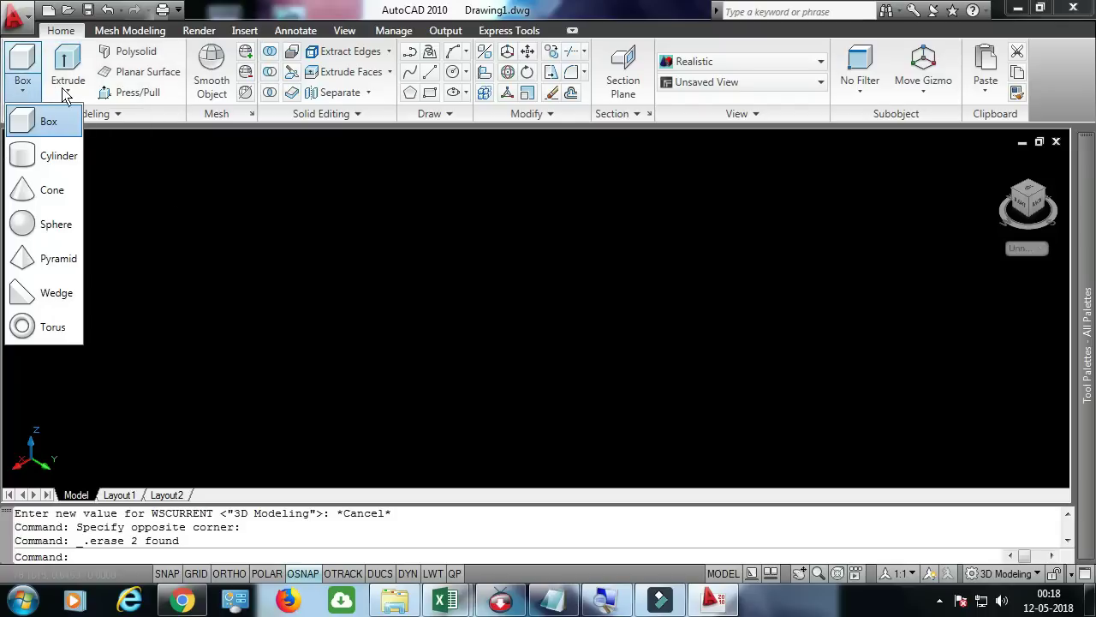
pyautogui.click(26, 91)
pyautogui.click(65, 91)
pyautogui.click(65, 91)
pyautogui.click(65, 91)
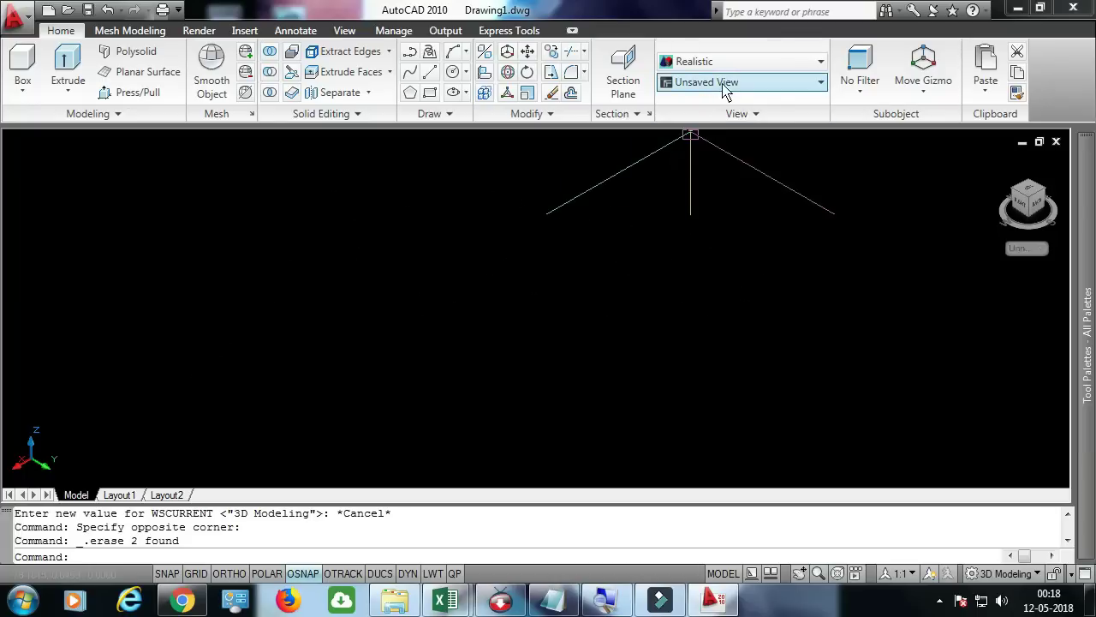
pyautogui.click(775, 89)
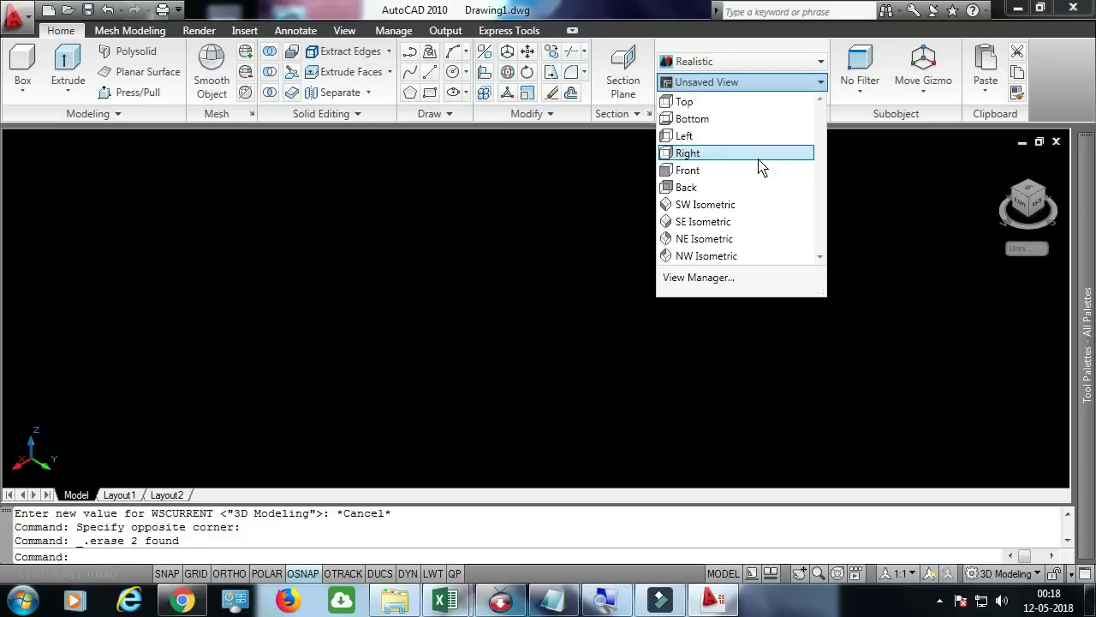
pyautogui.click(699, 204)
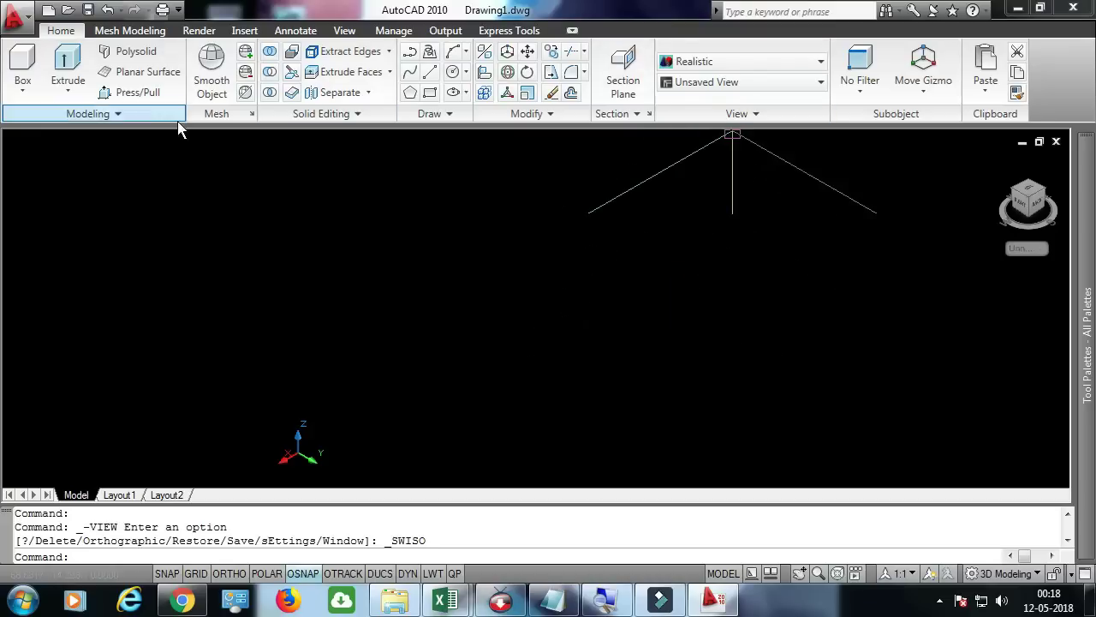
pyautogui.click(537, 557)
pyautogui.write('REC')
# - Draw a 20 by 10 rectangle using the rectangle's Dimensions option
pyautogui.press('Return')
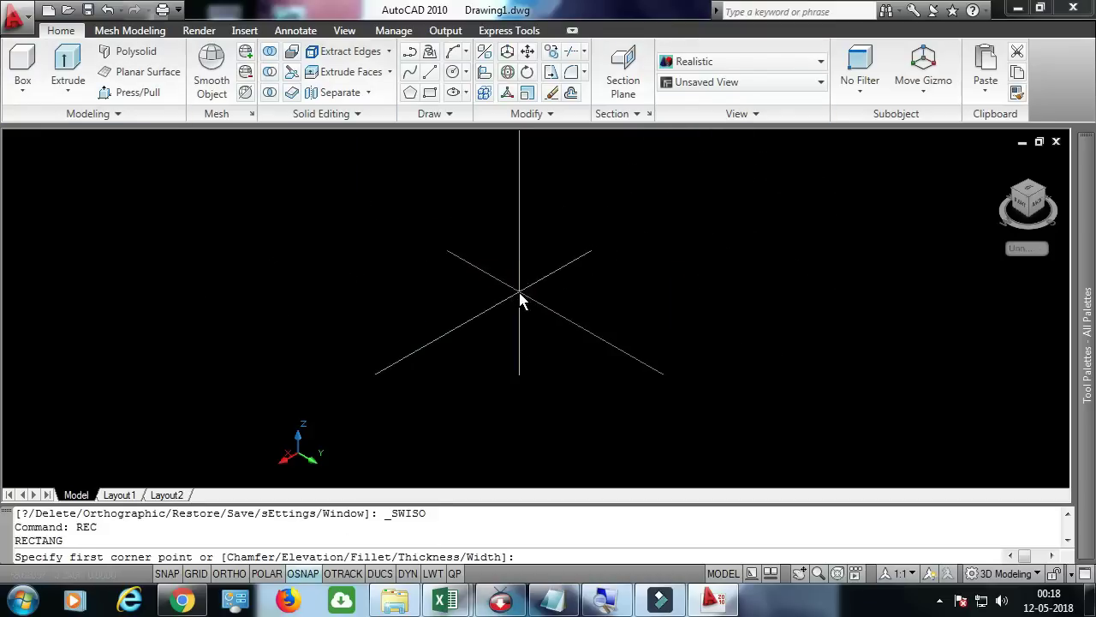
pyautogui.click(397, 232)
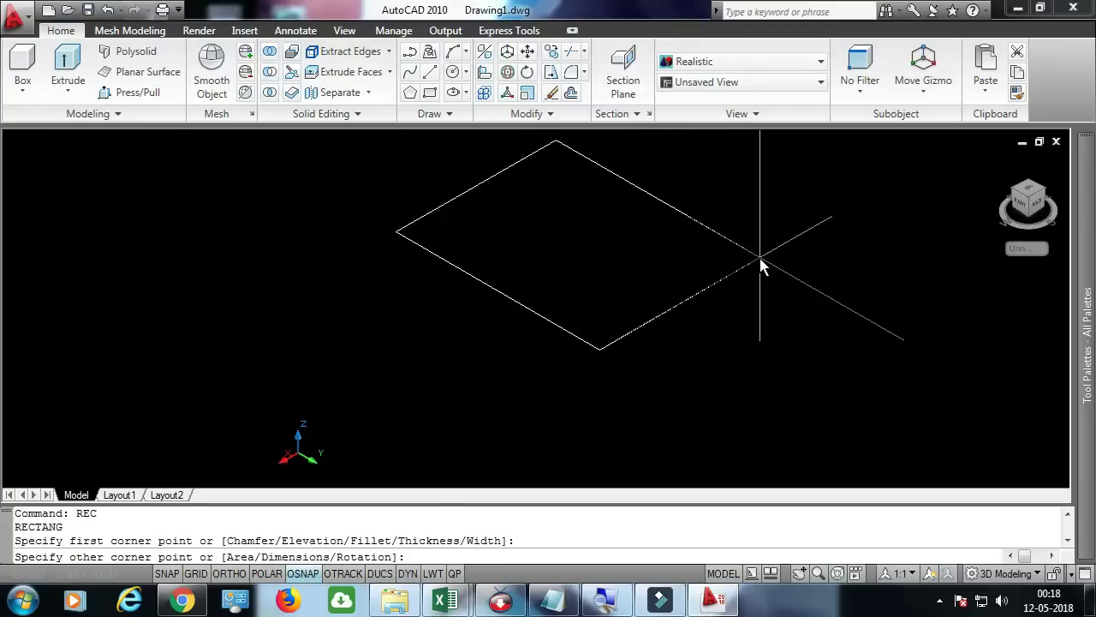
pyautogui.write('D')
pyautogui.press('Return')
pyautogui.press('Return')
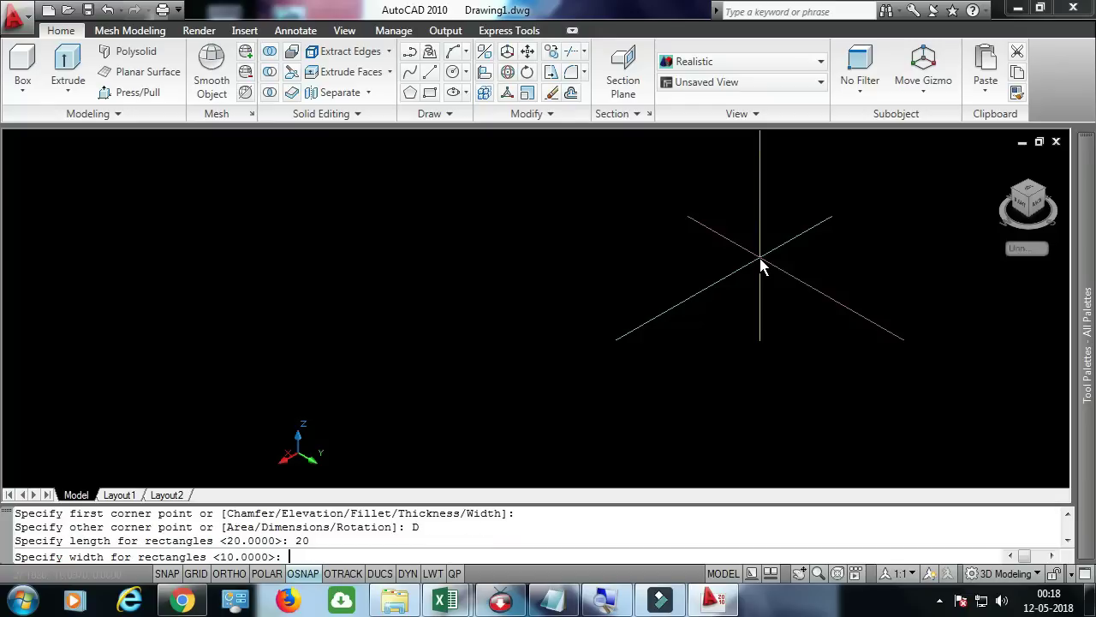
pyautogui.write('10')
pyautogui.press('Return')
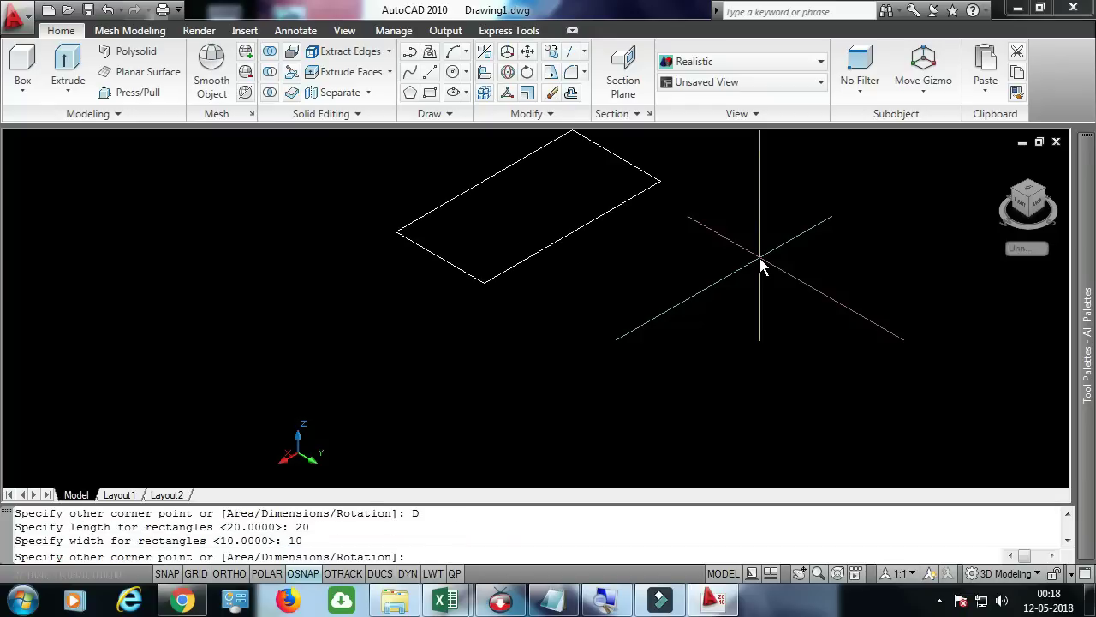
pyautogui.click(761, 259)
pyautogui.scroll(-4, 536, 277)
pyautogui.scroll(1, 499, 270)
pyautogui.scroll(3, 470, 282)
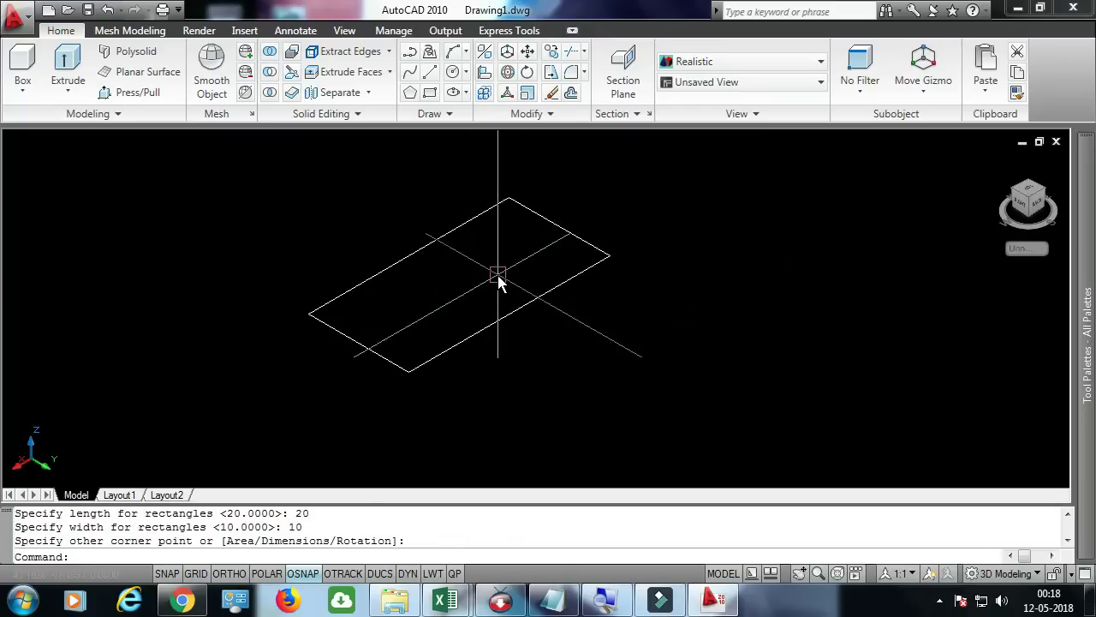
# - Extrude the rectangle into a shaded solid box and lower it in the view
pyautogui.click(68, 66)
pyautogui.click(358, 287)
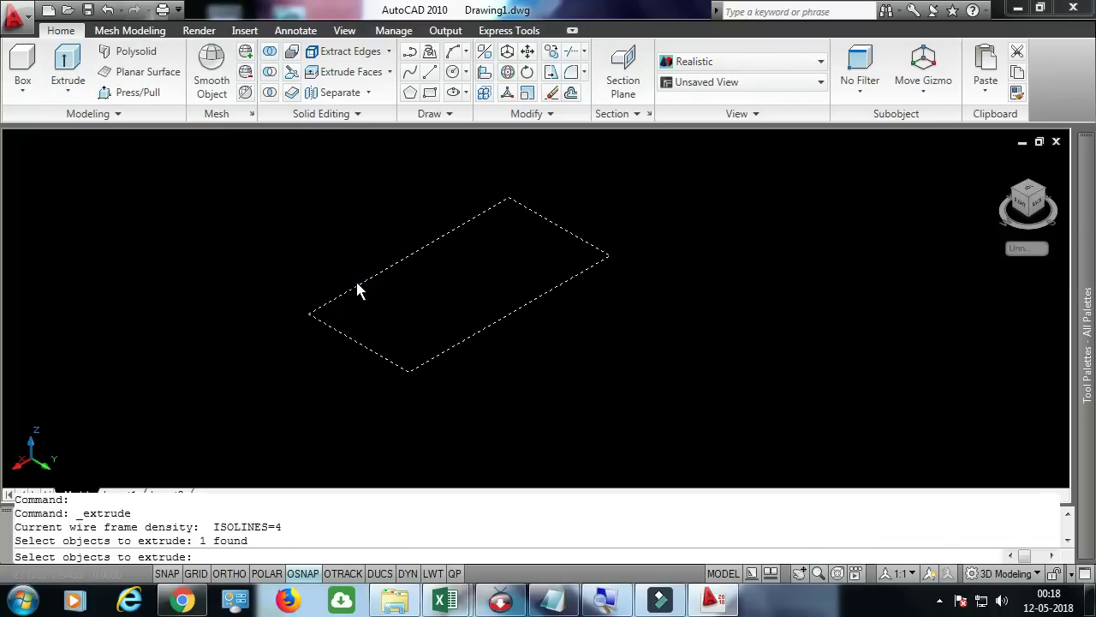
pyautogui.press('Return')
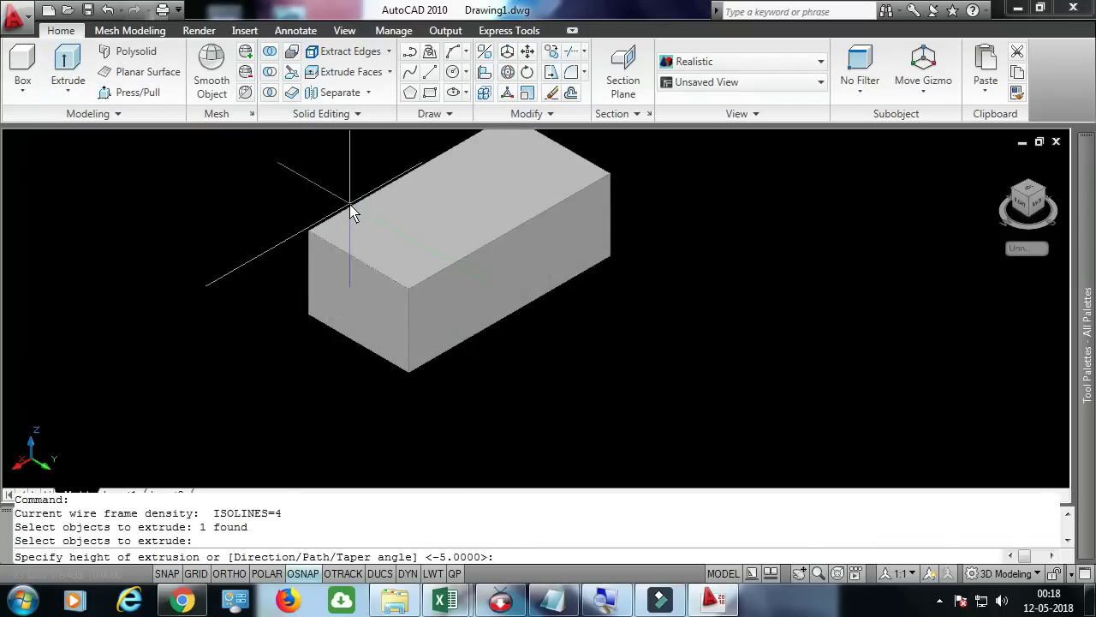
pyautogui.click(351, 215)
pyautogui.click(359, 250)
pyautogui.scroll(-2, 368, 249)
pyautogui.scroll(1, 377, 249)
pyautogui.press('Escape')
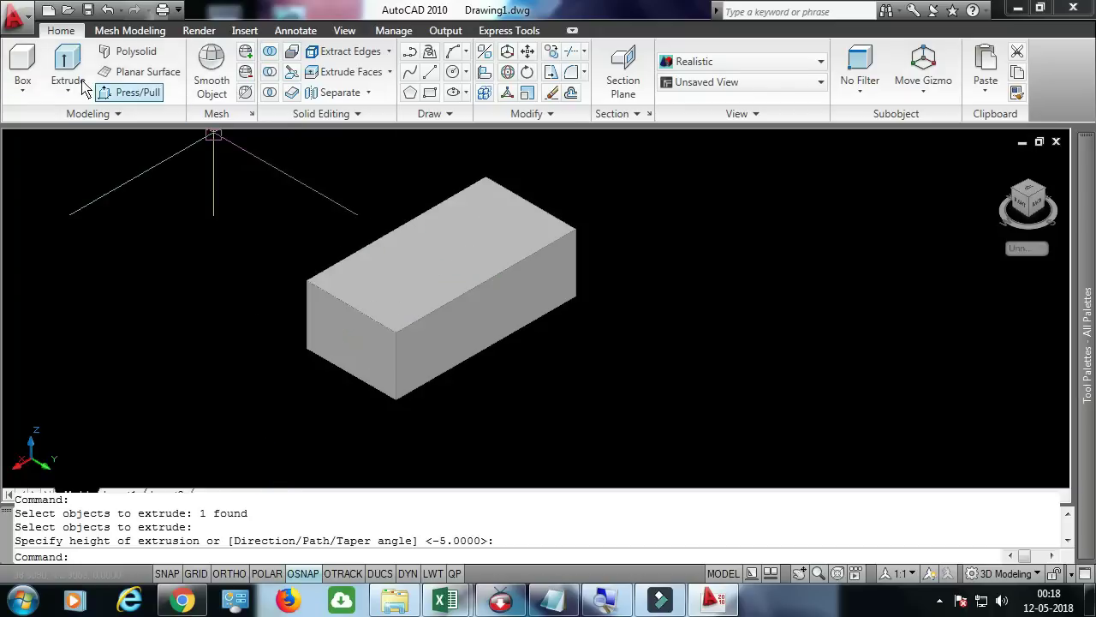
pyautogui.click(387, 248)
pyautogui.press('Escape')
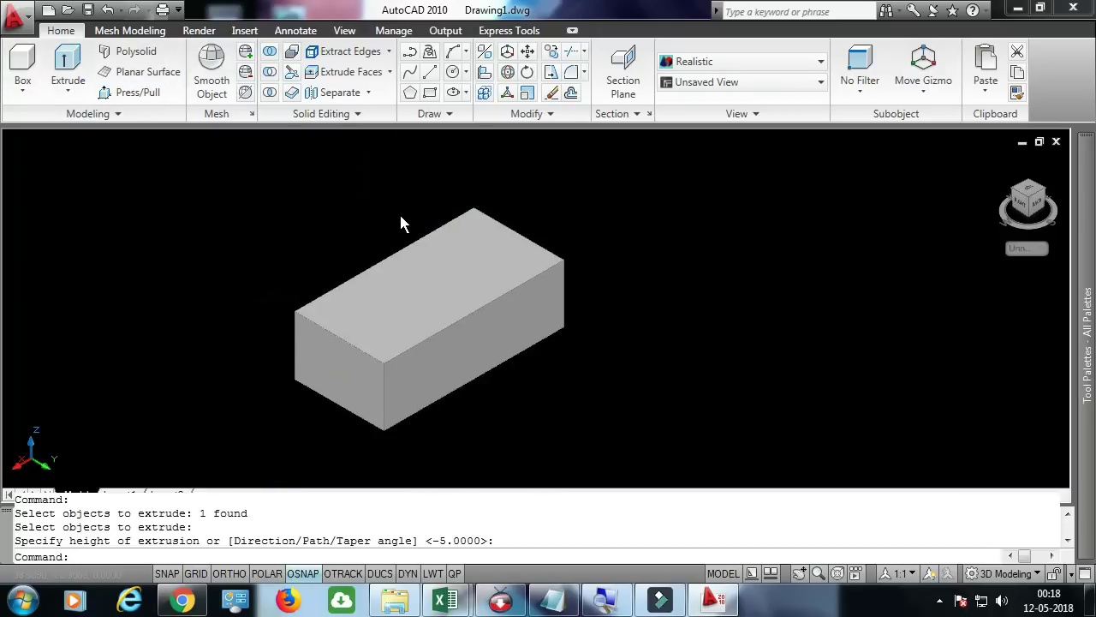
pyautogui.moveTo(399, 212); pyautogui.dragTo(396, 317, button='middle')
pyautogui.scroll(2, 382, 394)
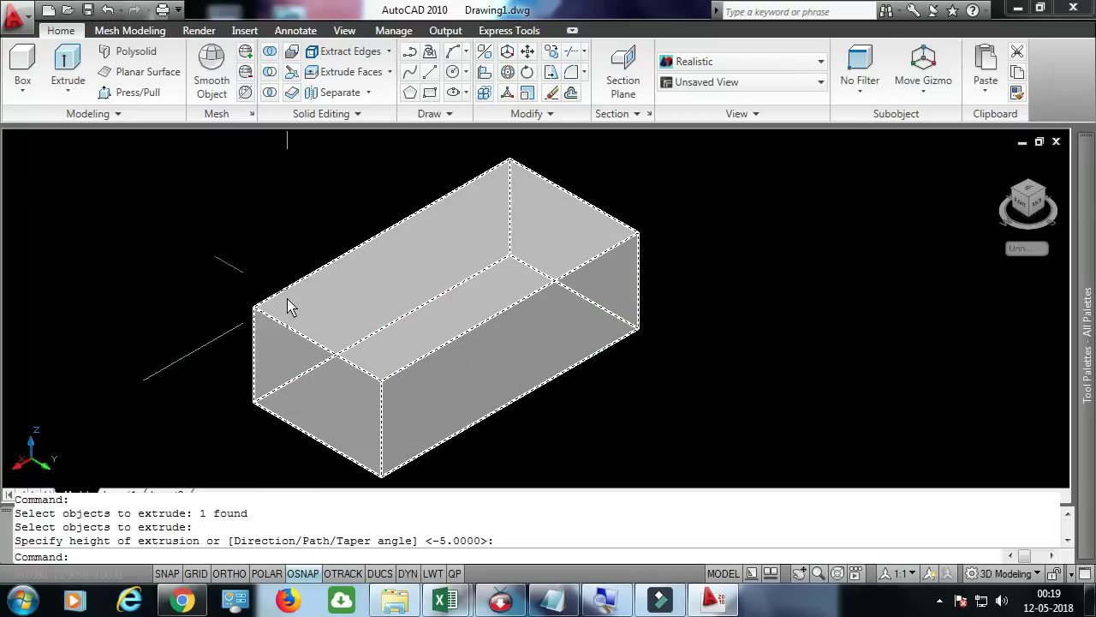
# - Draw a circle centred on a corner of the box
pyautogui.write('C')
pyautogui.press('Return')
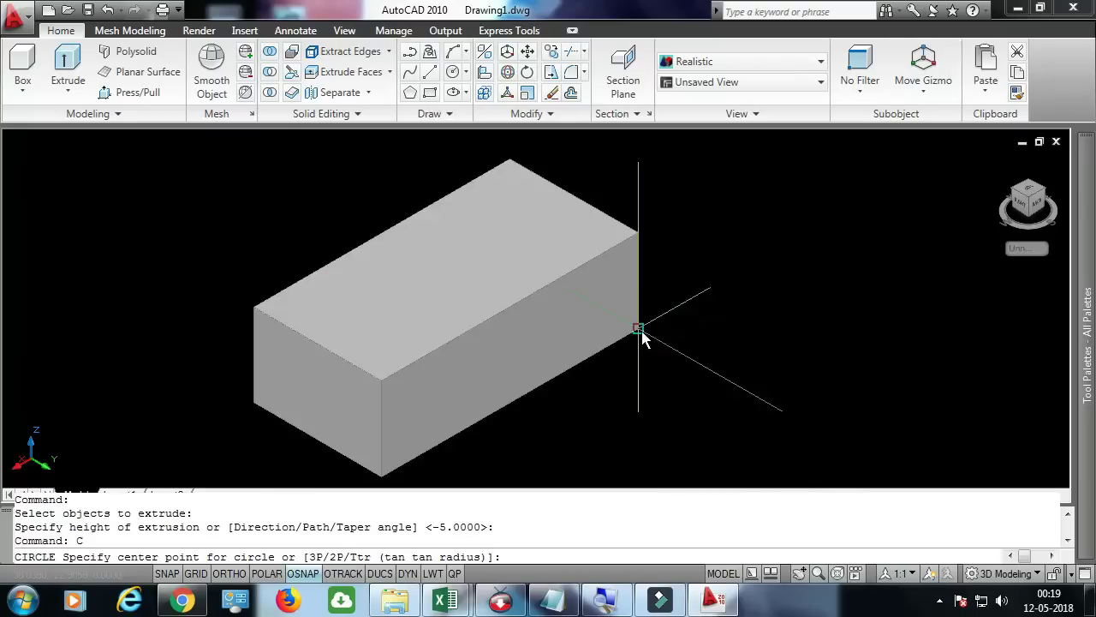
pyautogui.click(639, 329)
pyautogui.click(685, 361)
pyautogui.write('EXT')
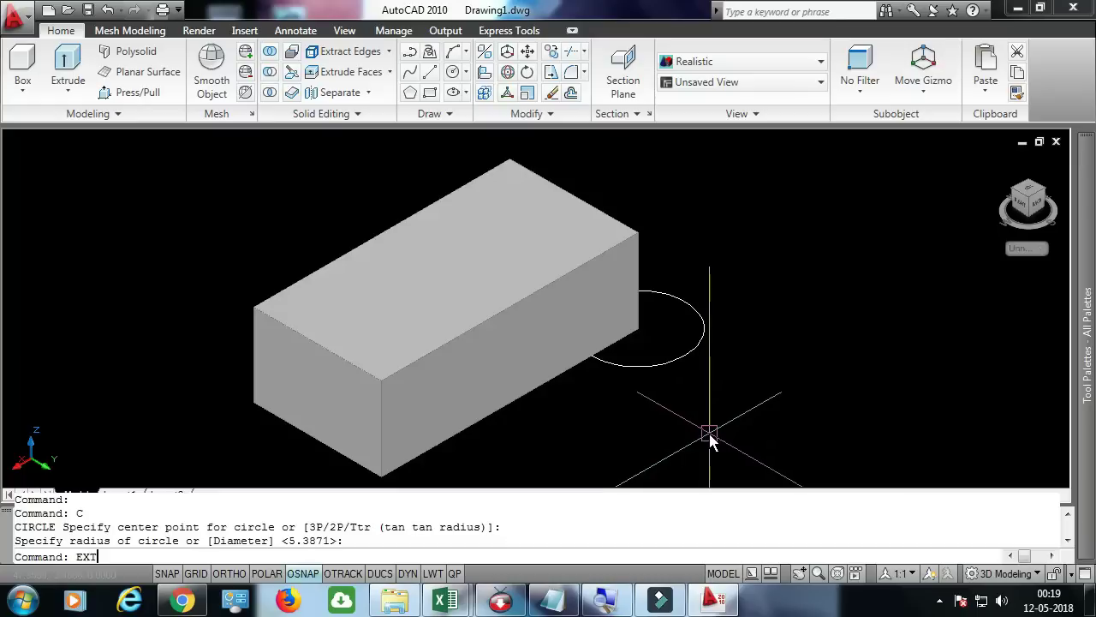
# - Extrude the circle into a cylinder overlapping the box
pyautogui.press('Return')
pyautogui.click(670, 374)
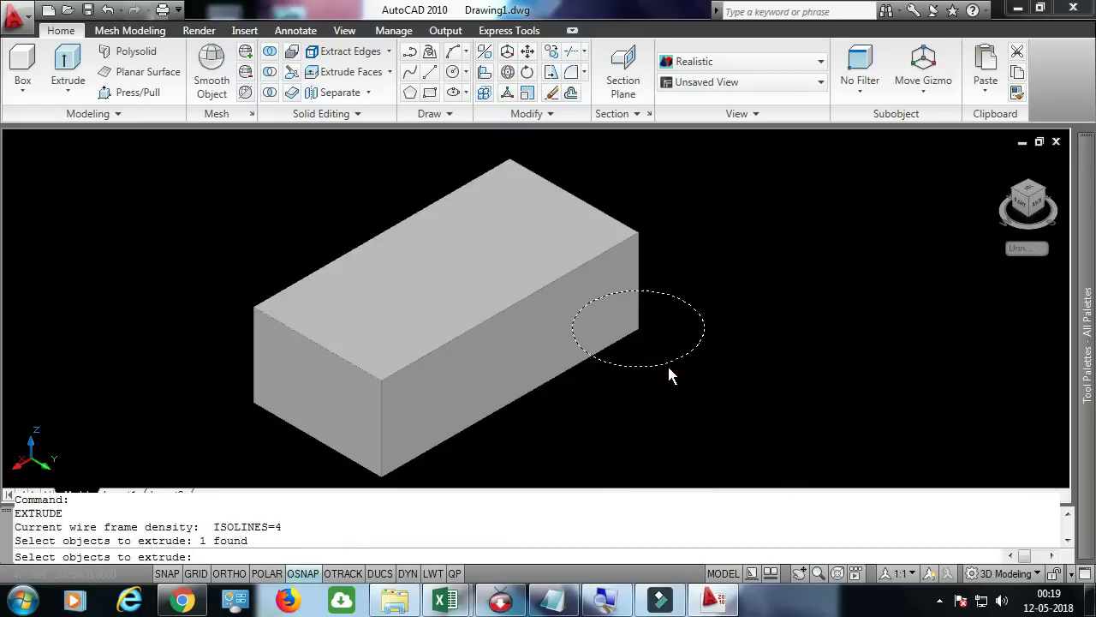
pyautogui.press('Return')
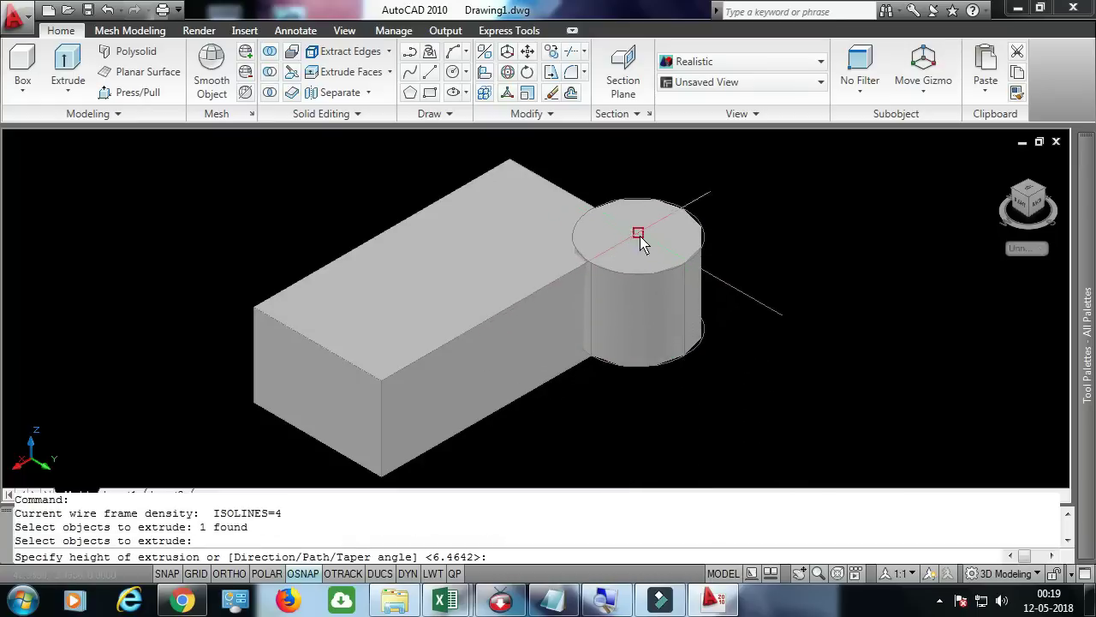
pyautogui.click(642, 240)
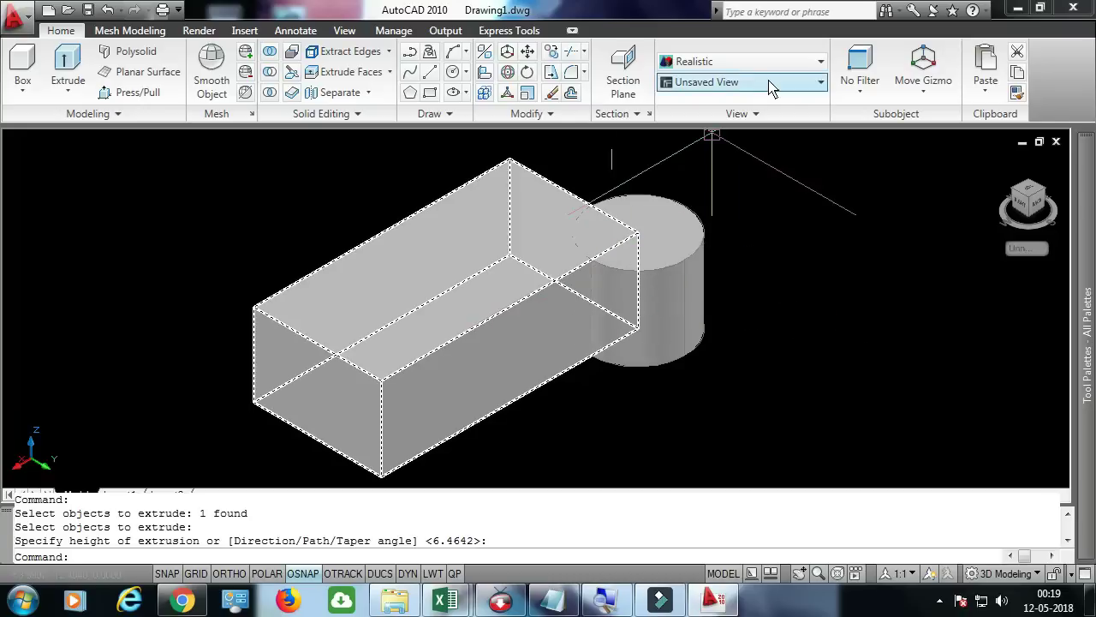
pyautogui.click(735, 68)
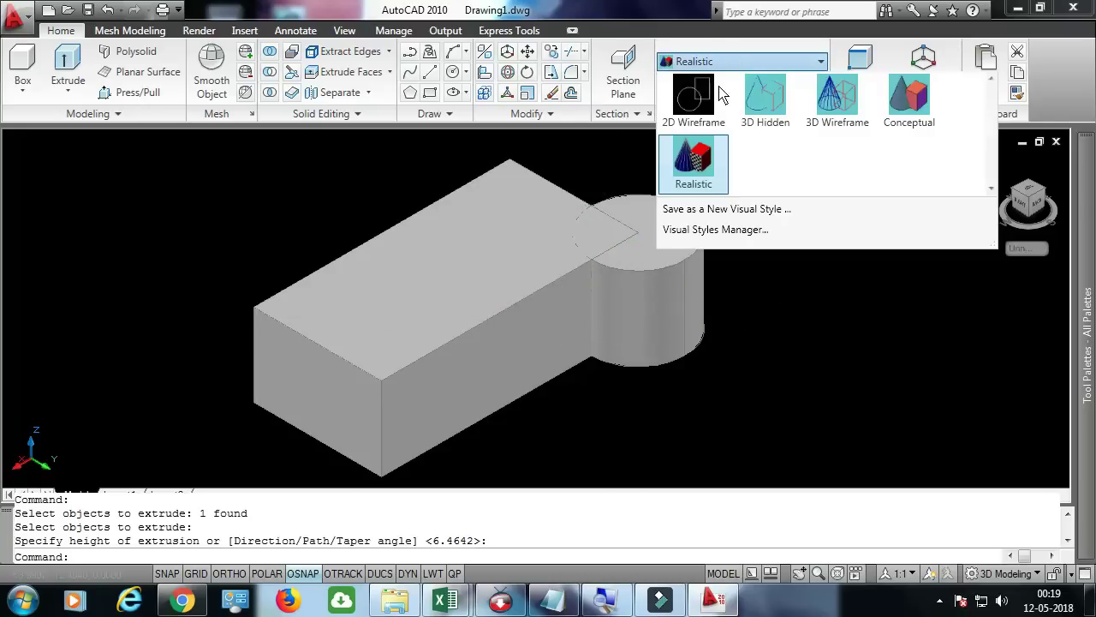
pyautogui.click(693, 129)
pyautogui.click(740, 64)
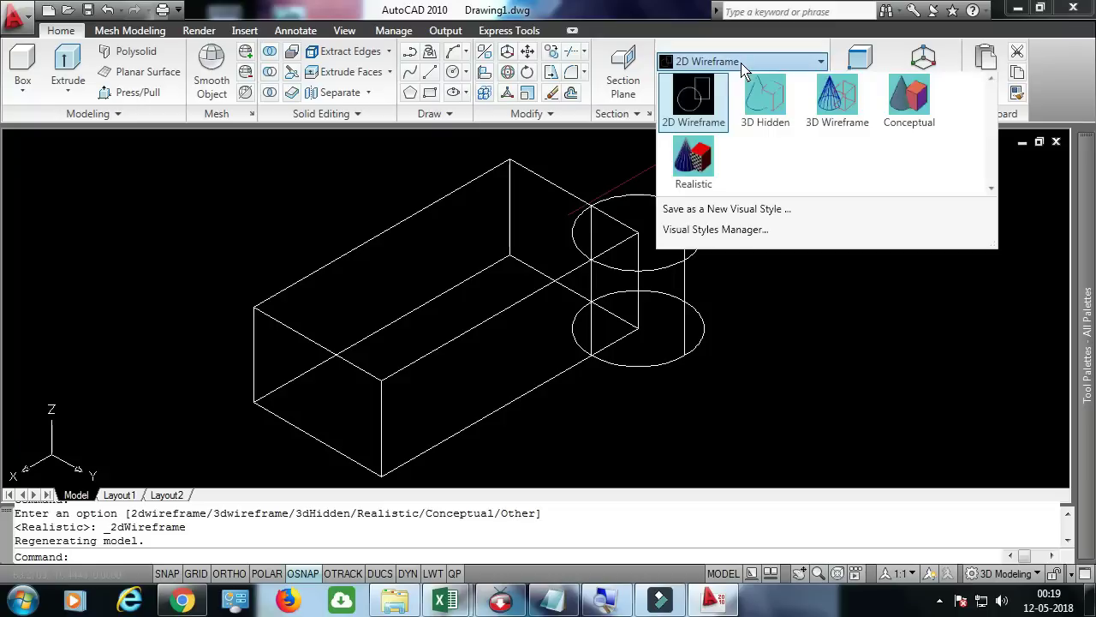
pyautogui.click(700, 159)
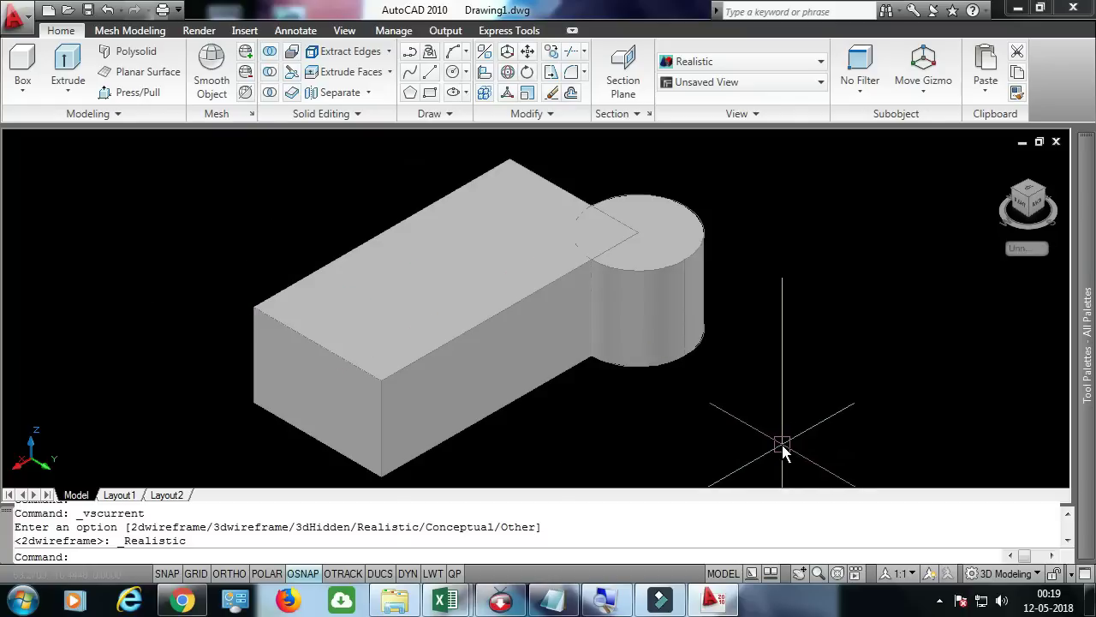
pyautogui.click(535, 556)
pyautogui.write('SU')
pyautogui.press('Return')
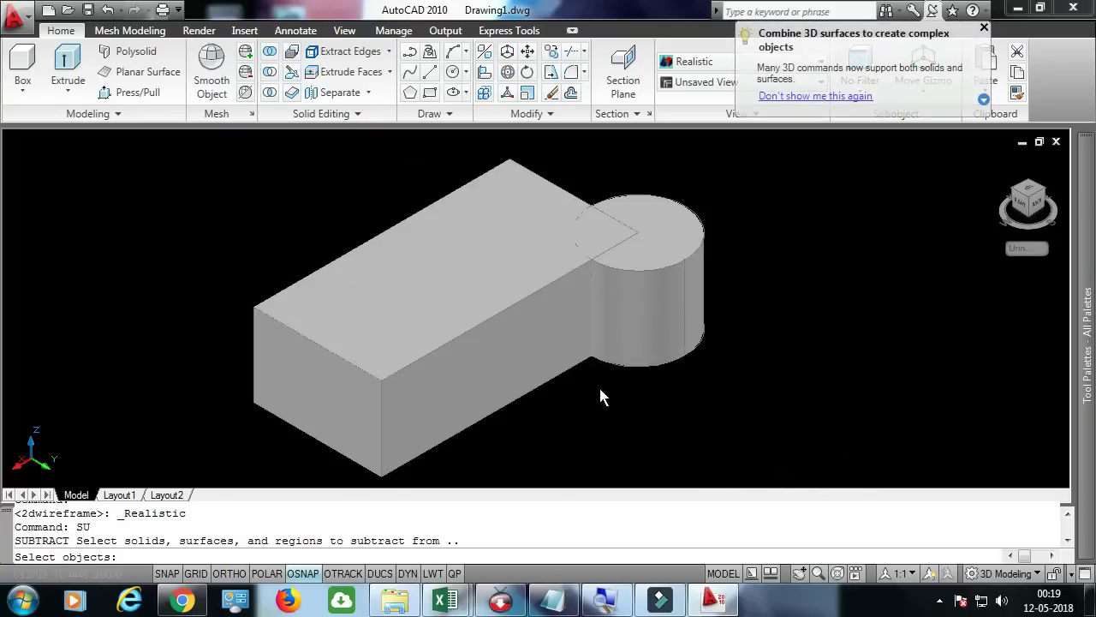
pyautogui.click(557, 379)
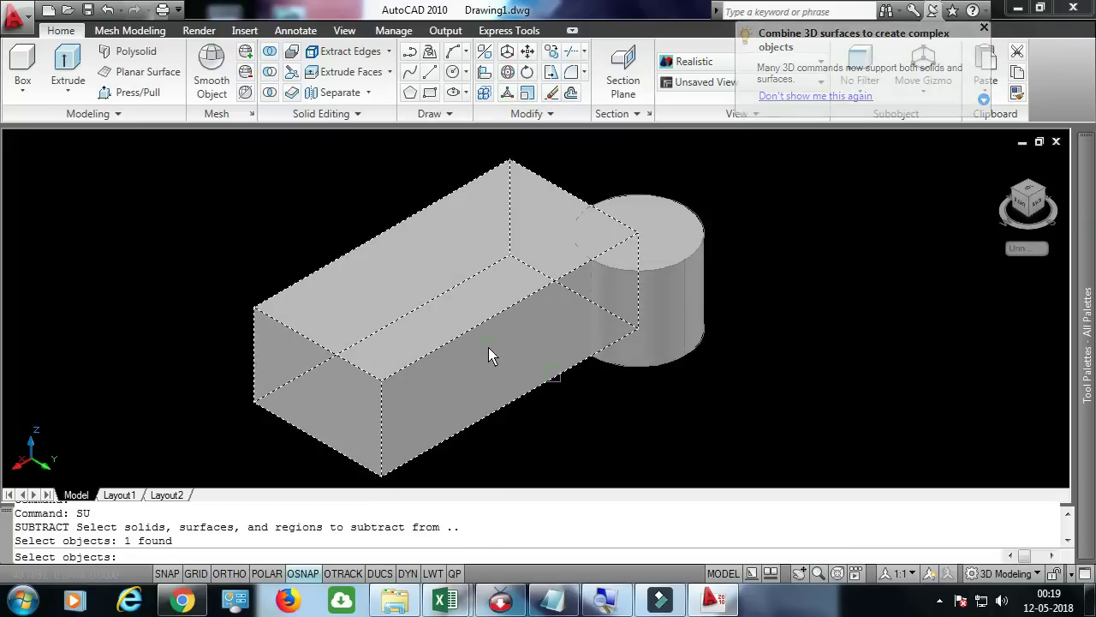
pyautogui.press('Return')
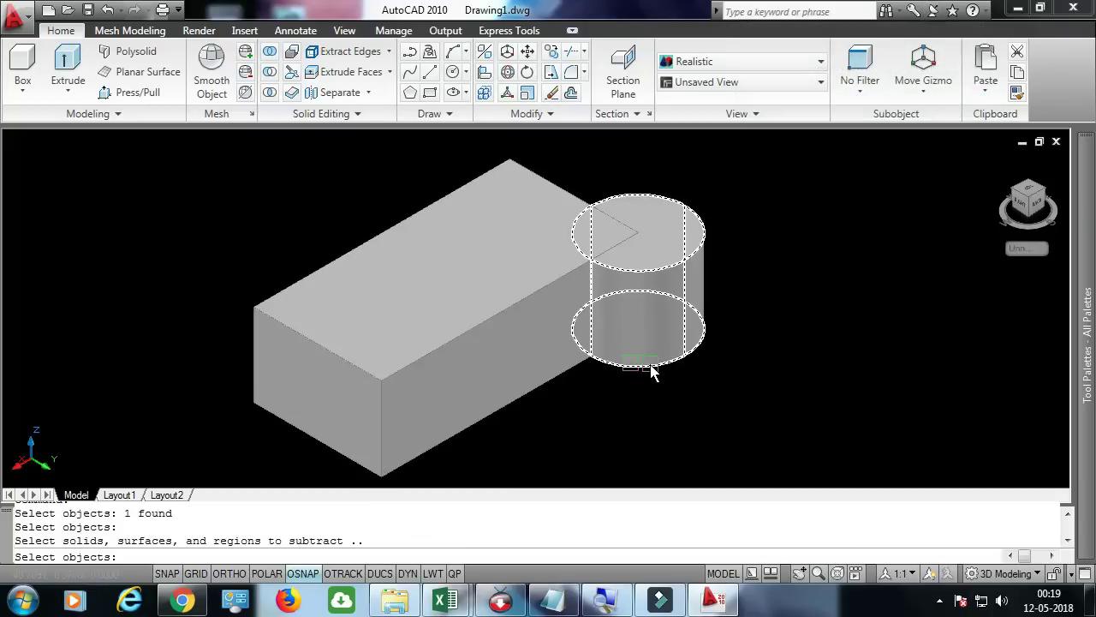
pyautogui.click(652, 371)
pyautogui.press('Return')
pyautogui.write('Z')
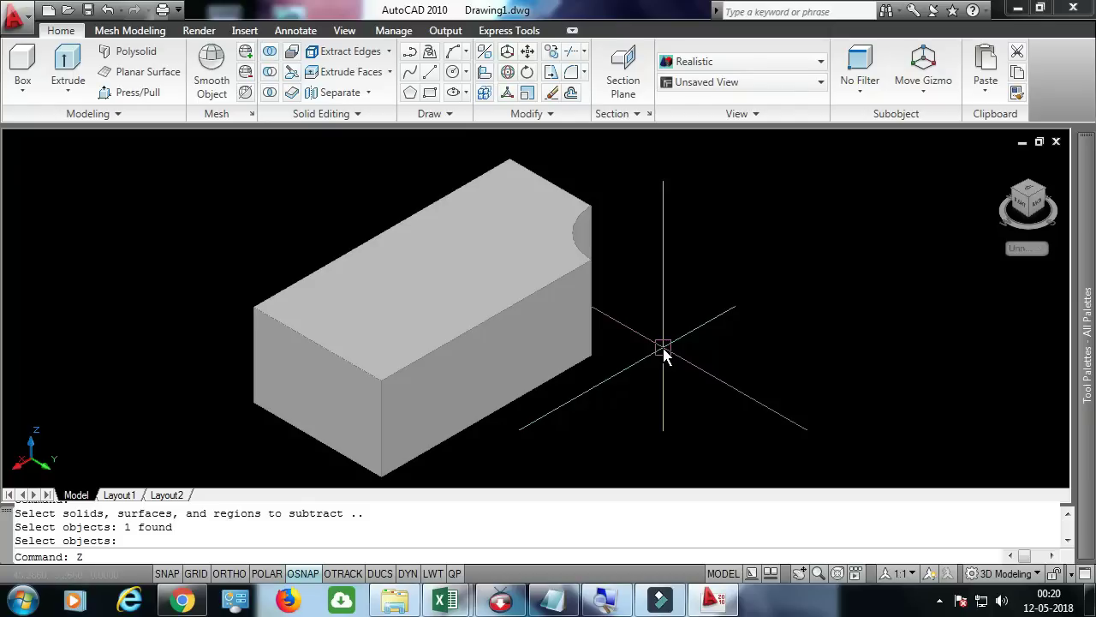
pyautogui.hotkey('ctrl', 'z')
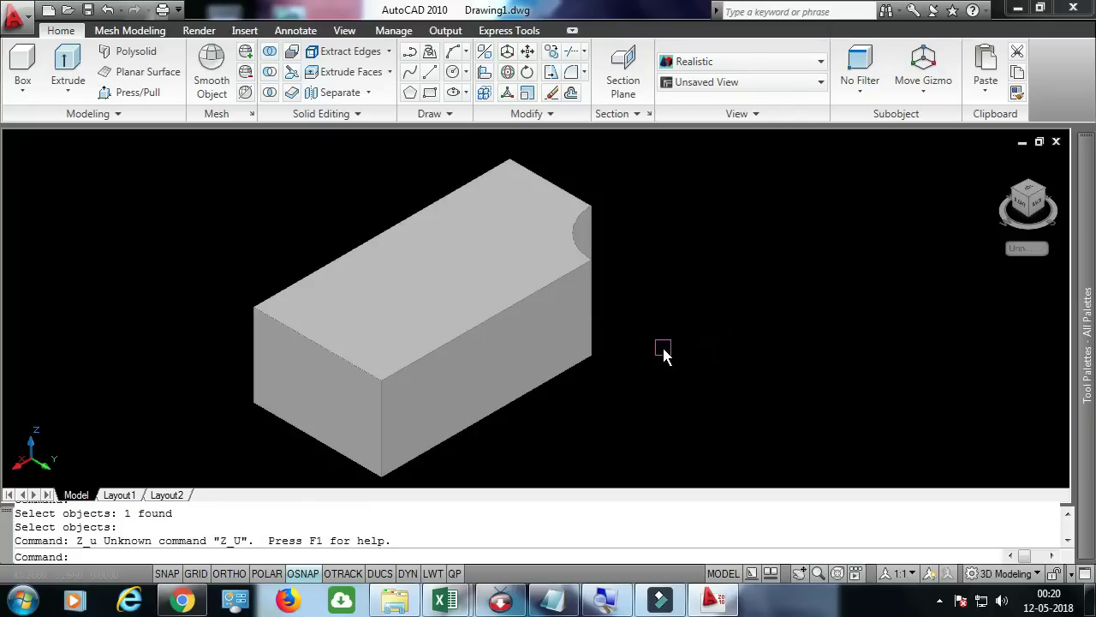
pyautogui.hotkey('ctrl', 'z')
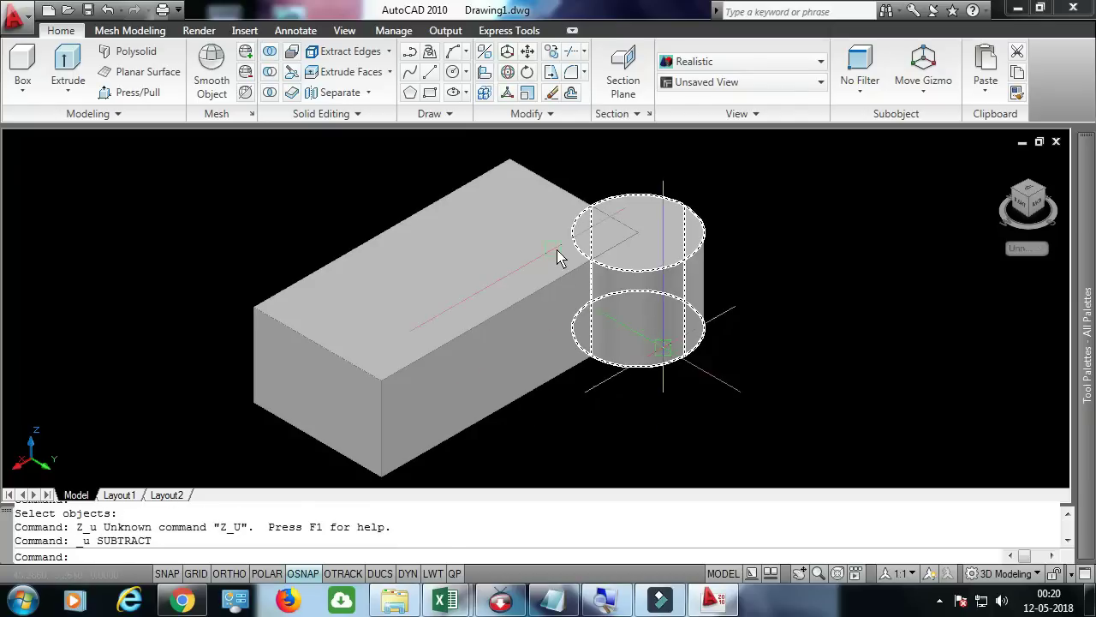
pyautogui.click(563, 254)
pyautogui.press('Escape')
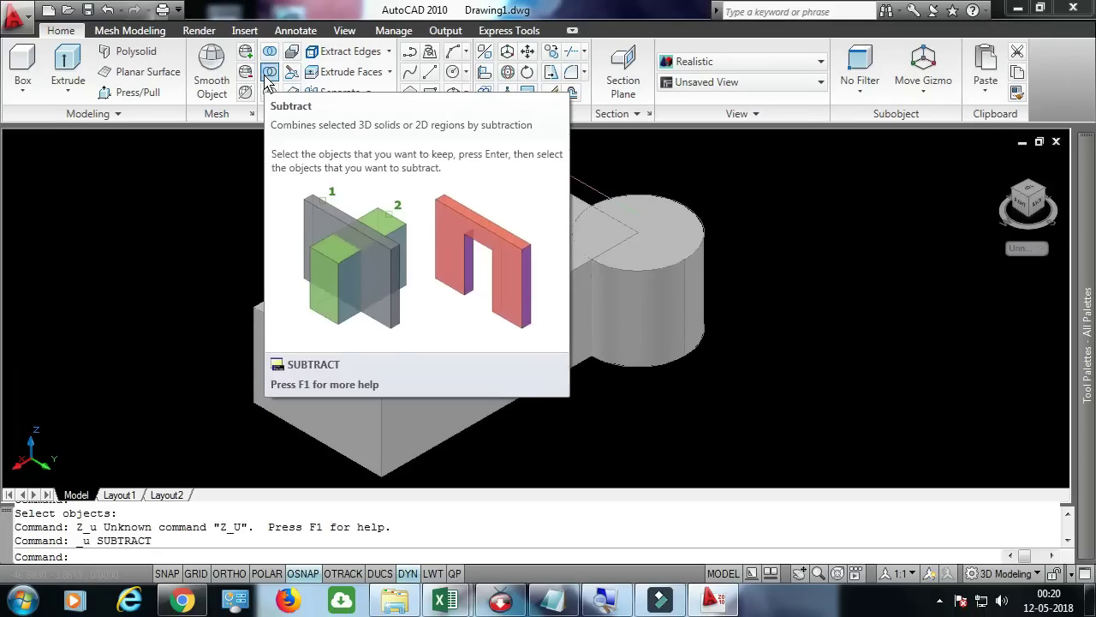
pyautogui.click(268, 77)
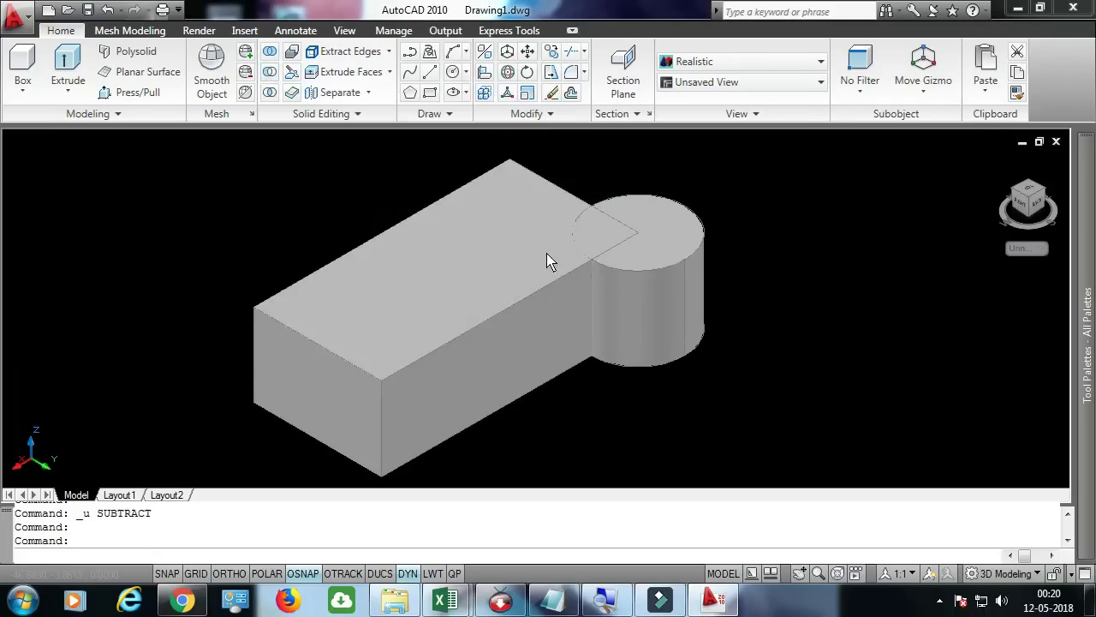
pyautogui.click(532, 279)
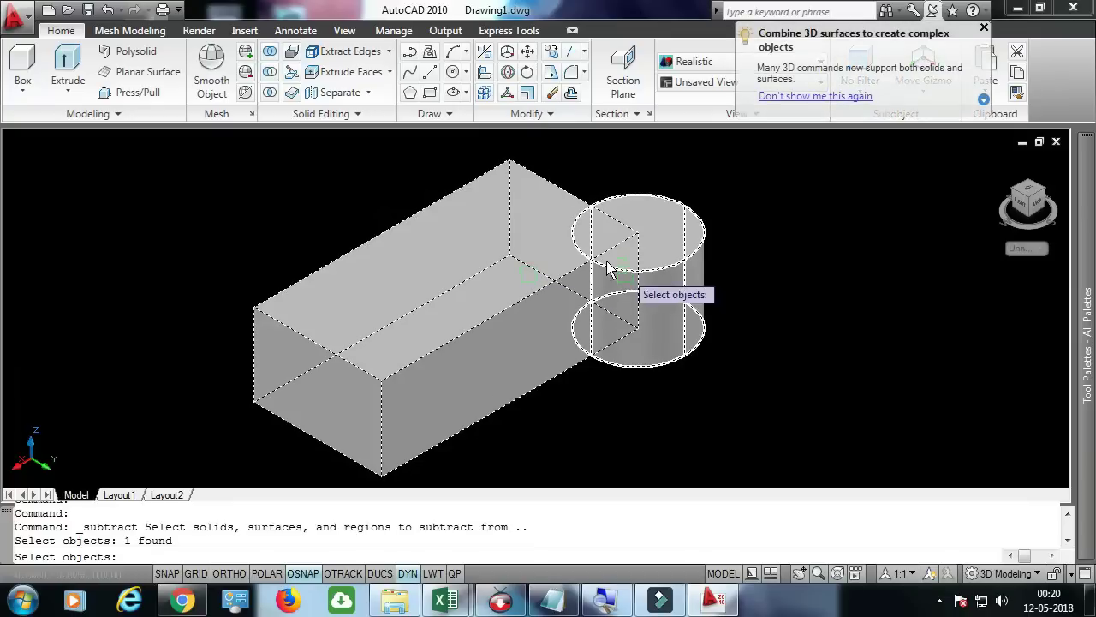
pyautogui.press('Escape')
pyautogui.click(273, 76)
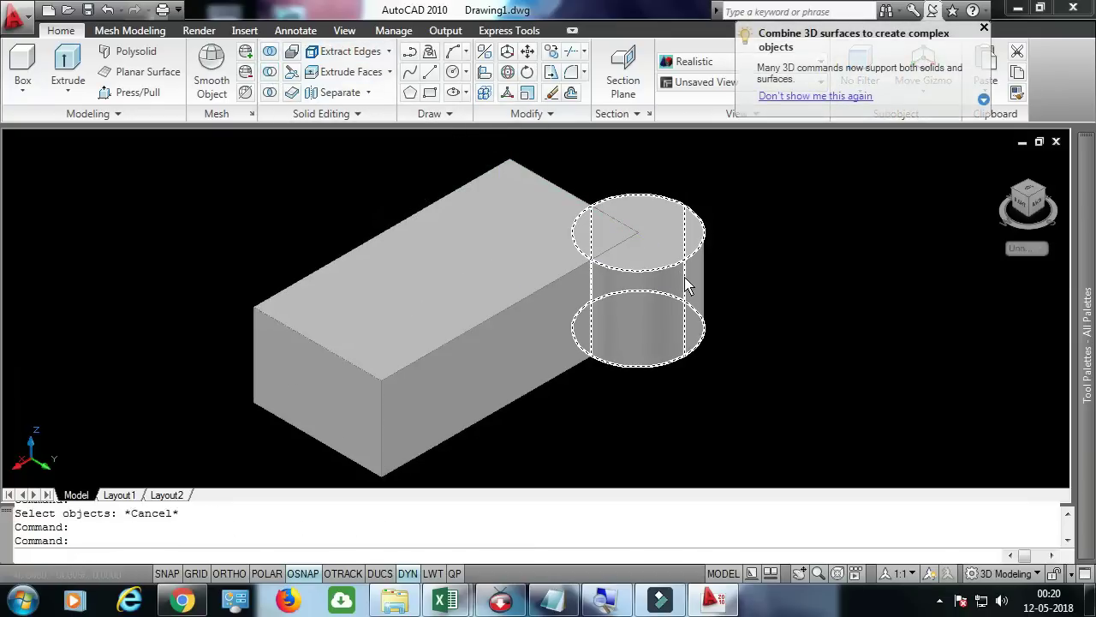
pyautogui.click(681, 283)
pyautogui.press('Return')
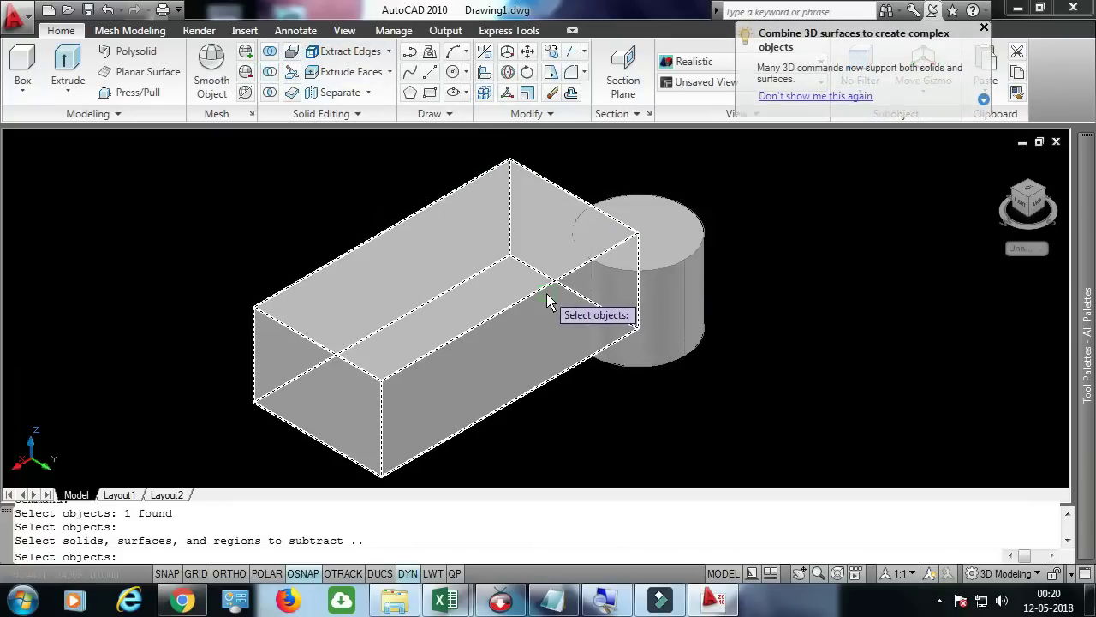
pyautogui.click(529, 310)
pyautogui.press('Return')
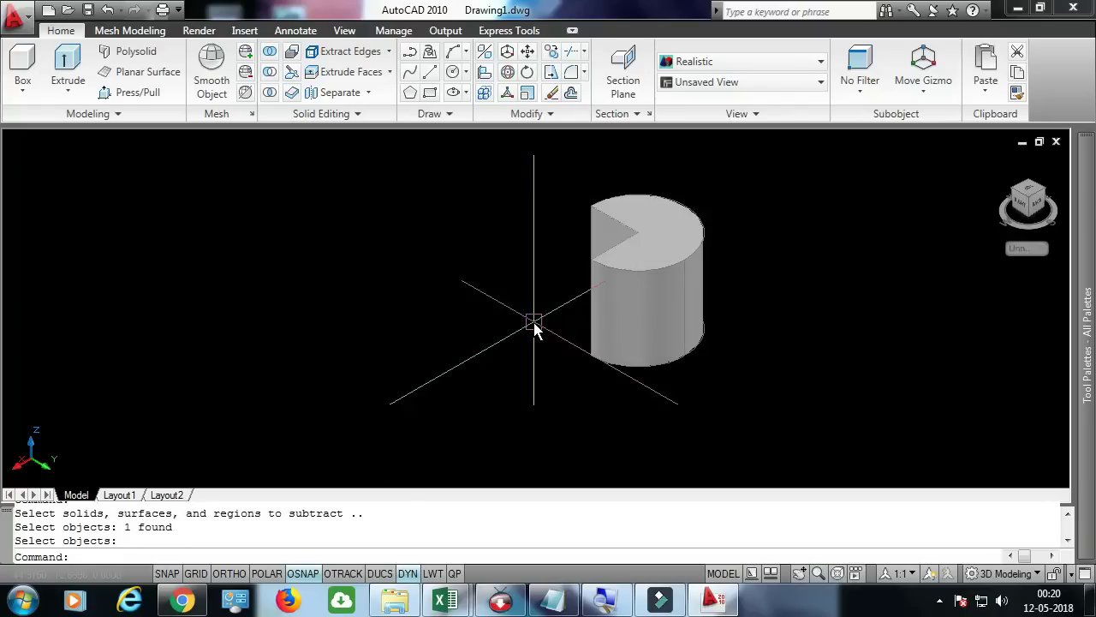
pyautogui.click(698, 233)
pyautogui.scroll(3, 650, 232)
pyautogui.scroll(2, 631, 236)
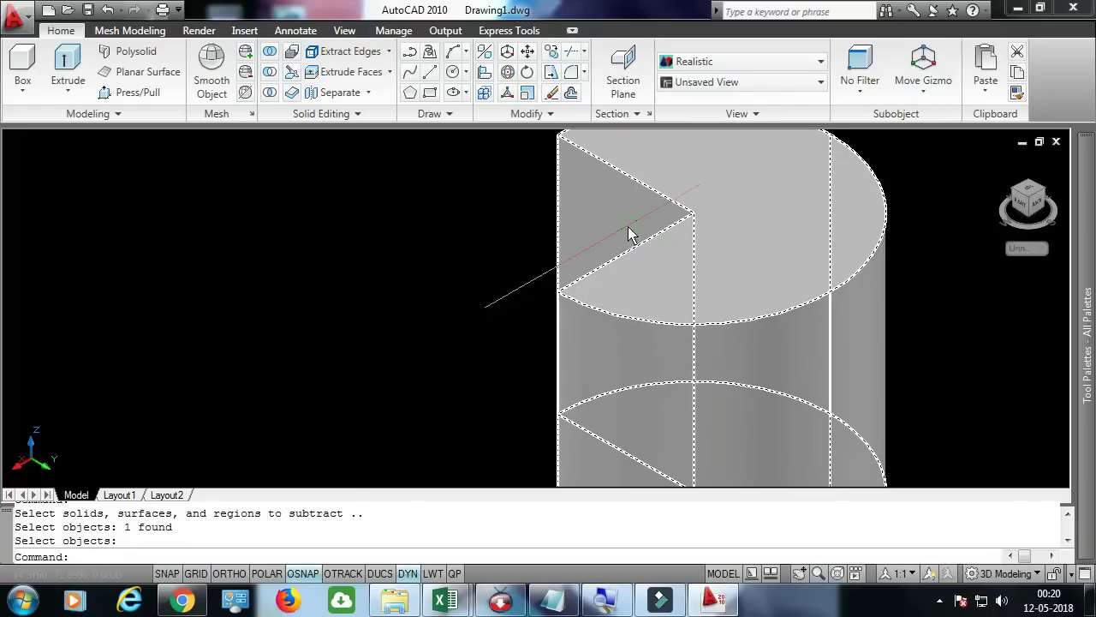
pyautogui.write('Z')
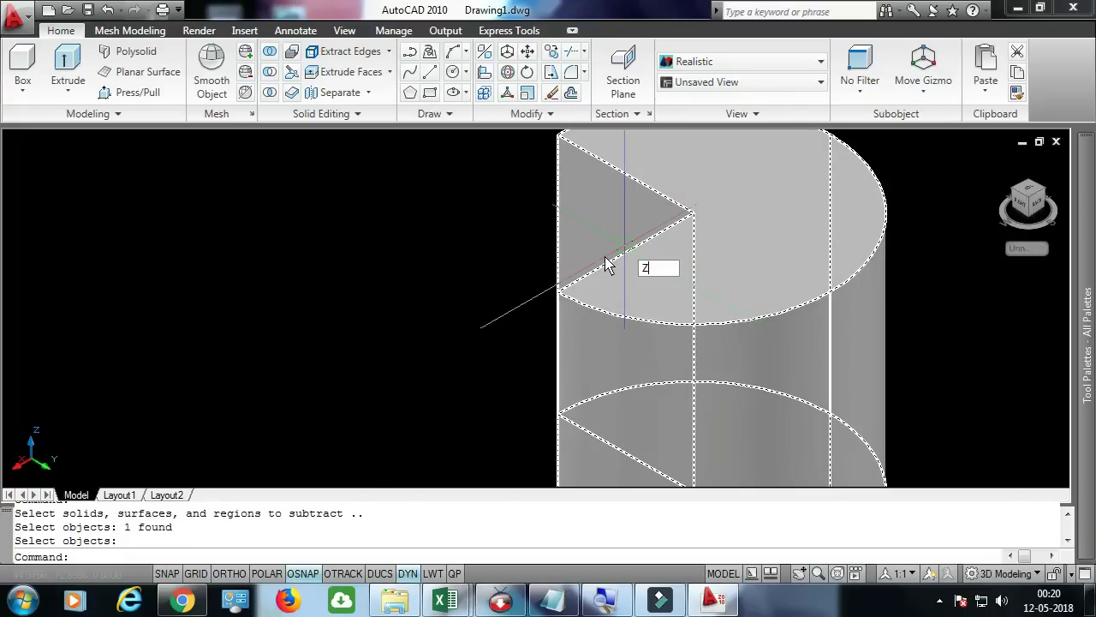
pyautogui.press('Escape')
pyautogui.hotkey('ctrl', 'z')
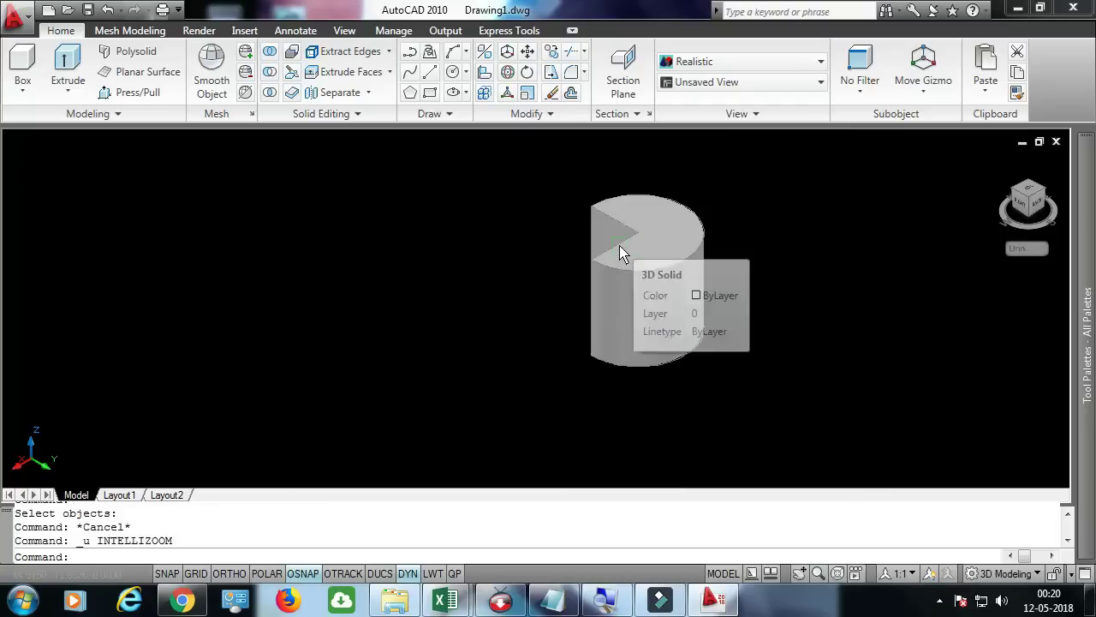
pyautogui.hotkey('ctrl', 'z')
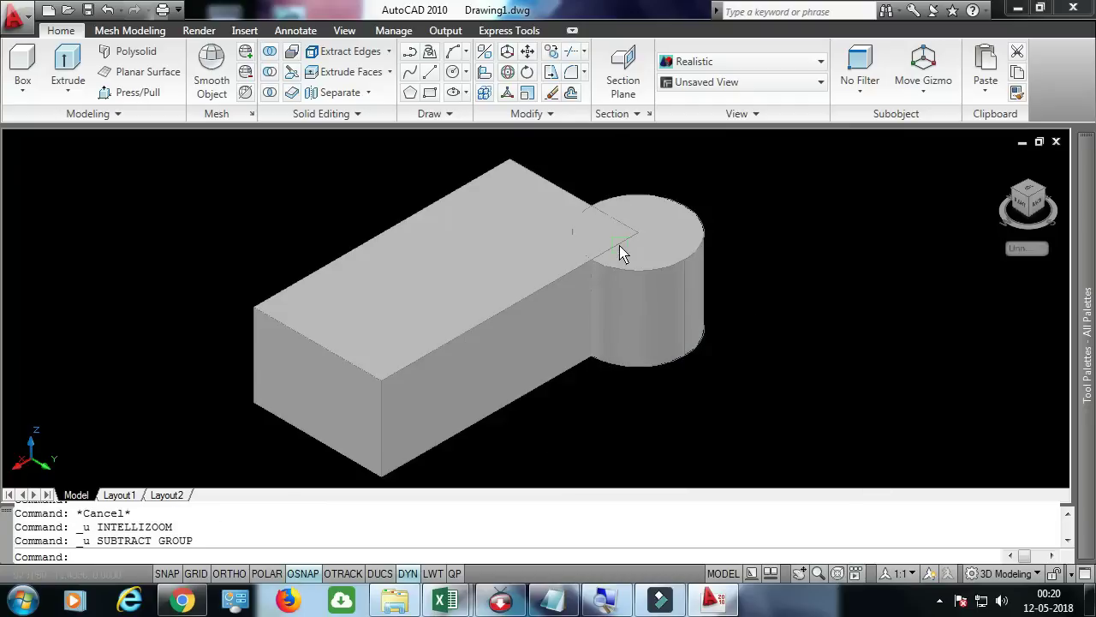
pyautogui.click(269, 53)
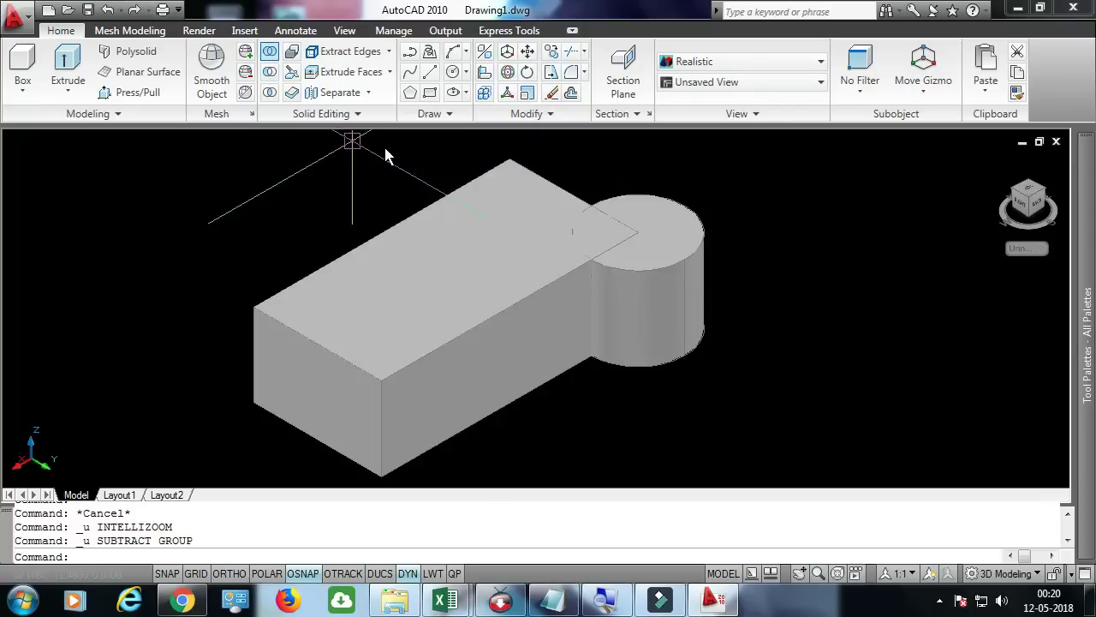
pyautogui.click(535, 301)
pyautogui.click(640, 283)
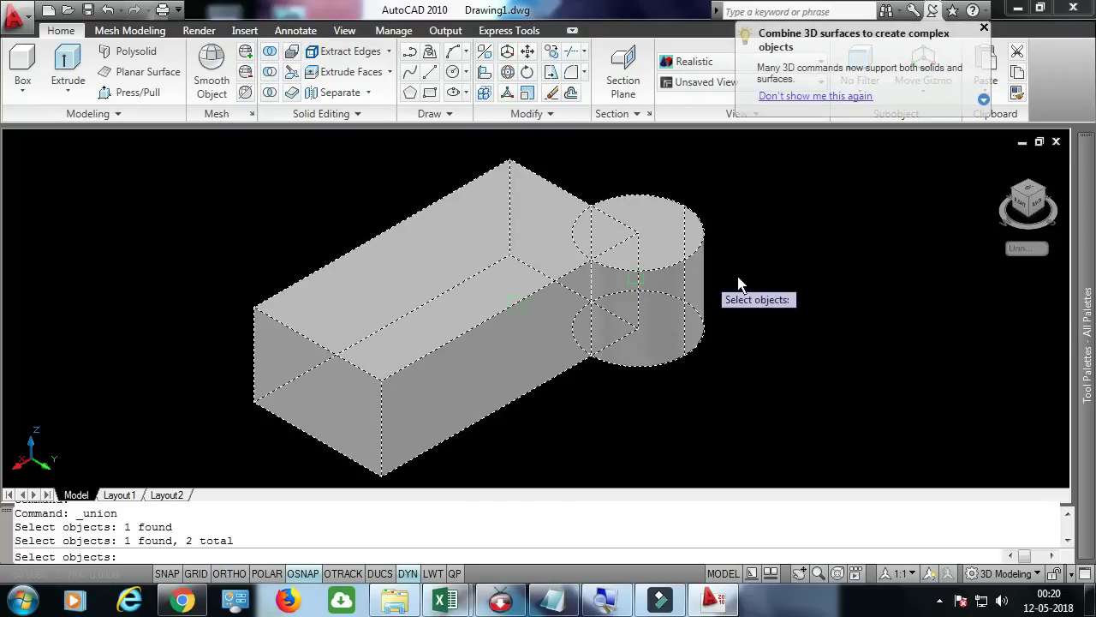
pyautogui.press('Return')
pyautogui.click(632, 250)
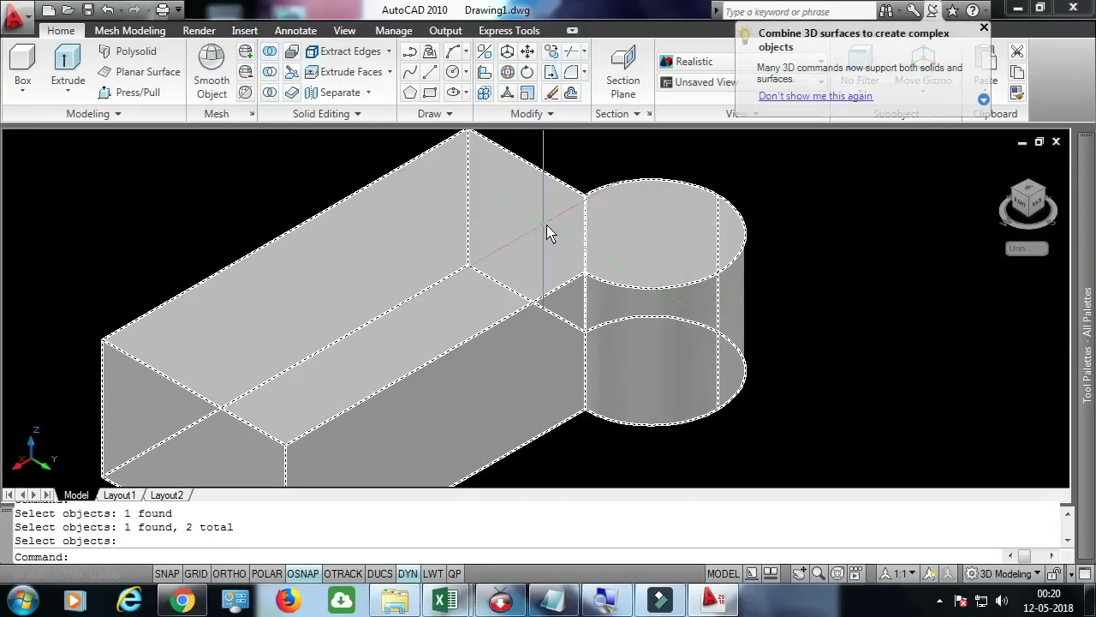
pyautogui.keyDown('shift'); pyautogui.moveTo(565, 255); pyautogui.dragTo(572, 274, button='middle'); pyautogui.keyUp('shift')
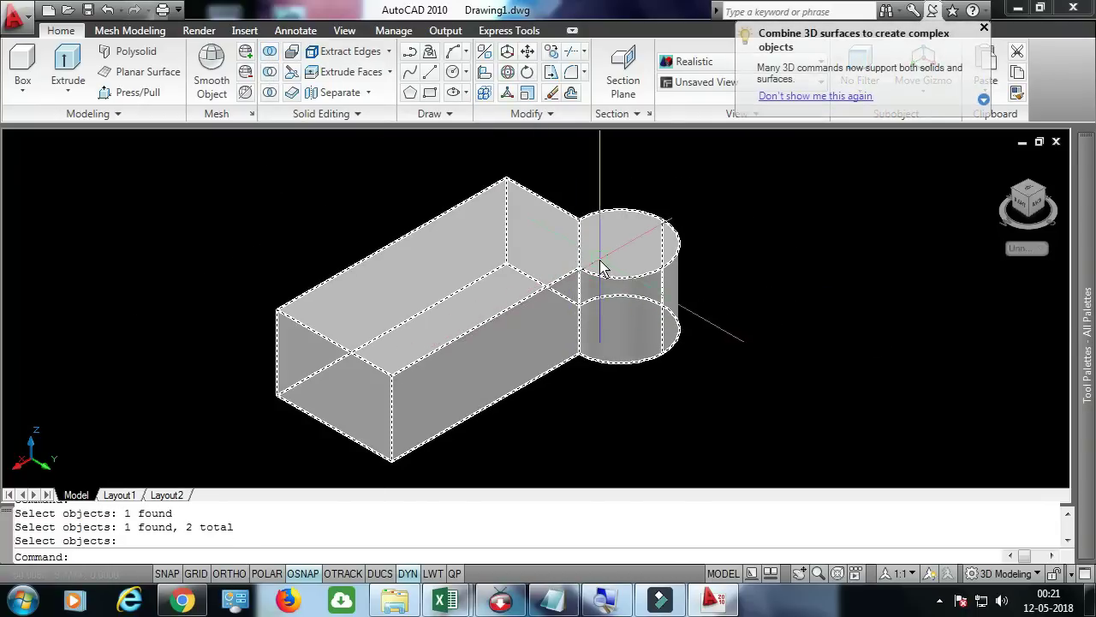
pyautogui.hotkey('ctrl', 'z')
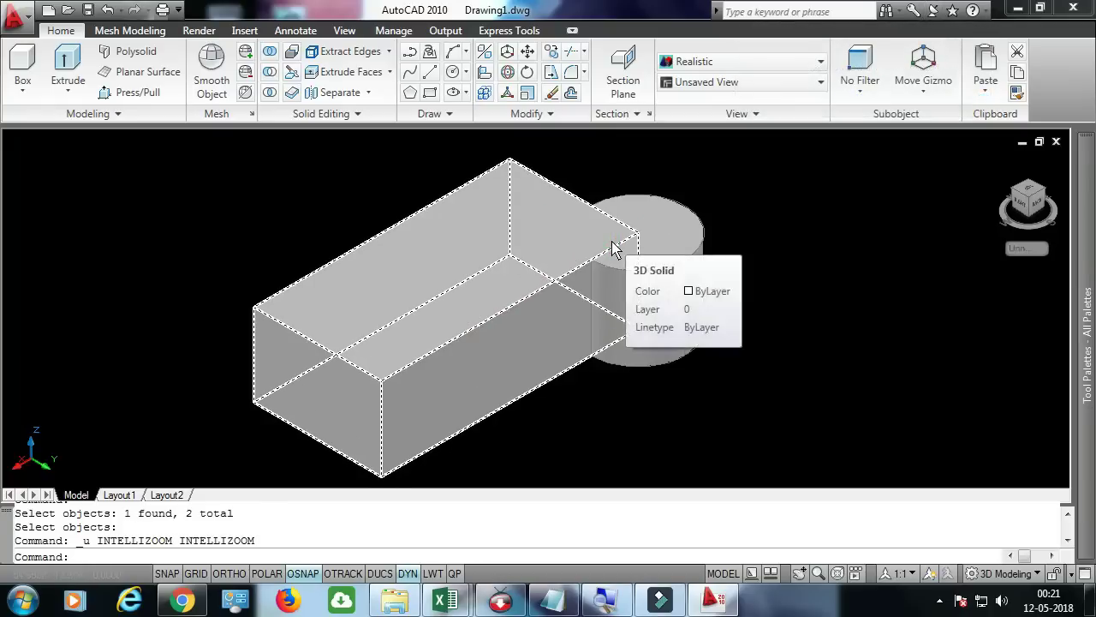
pyautogui.hotkey('ctrl', 'z')
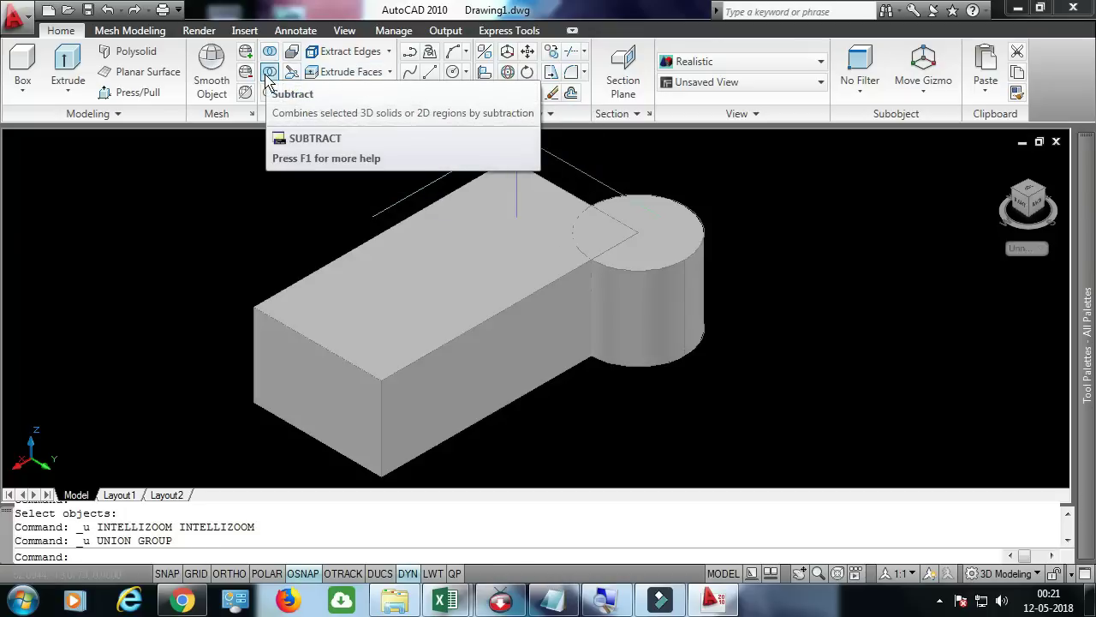
pyautogui.click(268, 91)
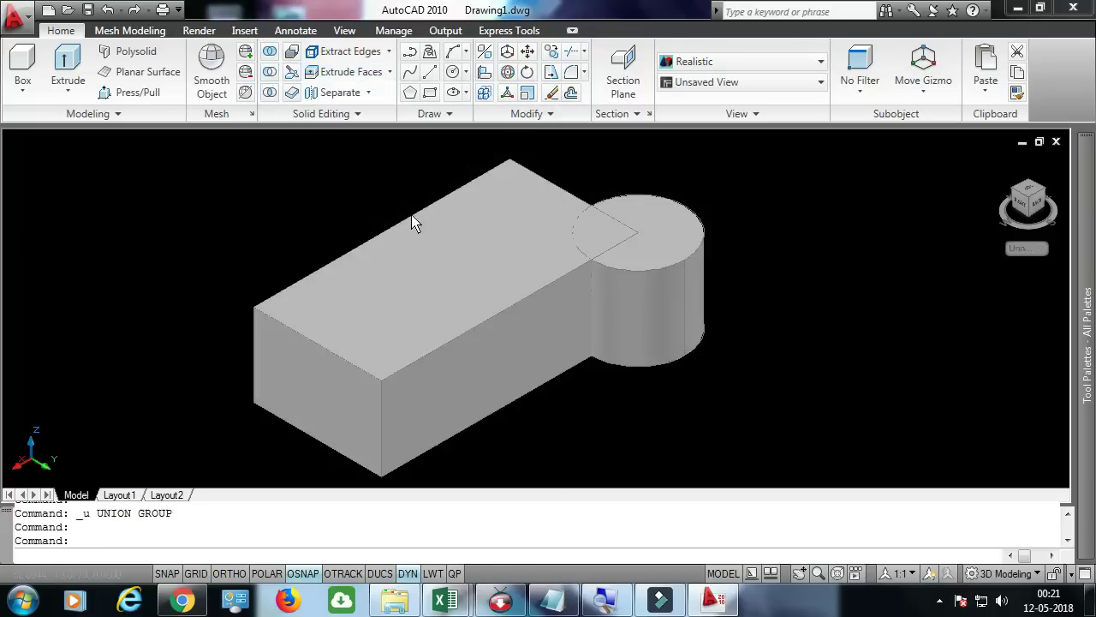
pyautogui.click(524, 287)
pyautogui.click(689, 274)
pyautogui.press('Return')
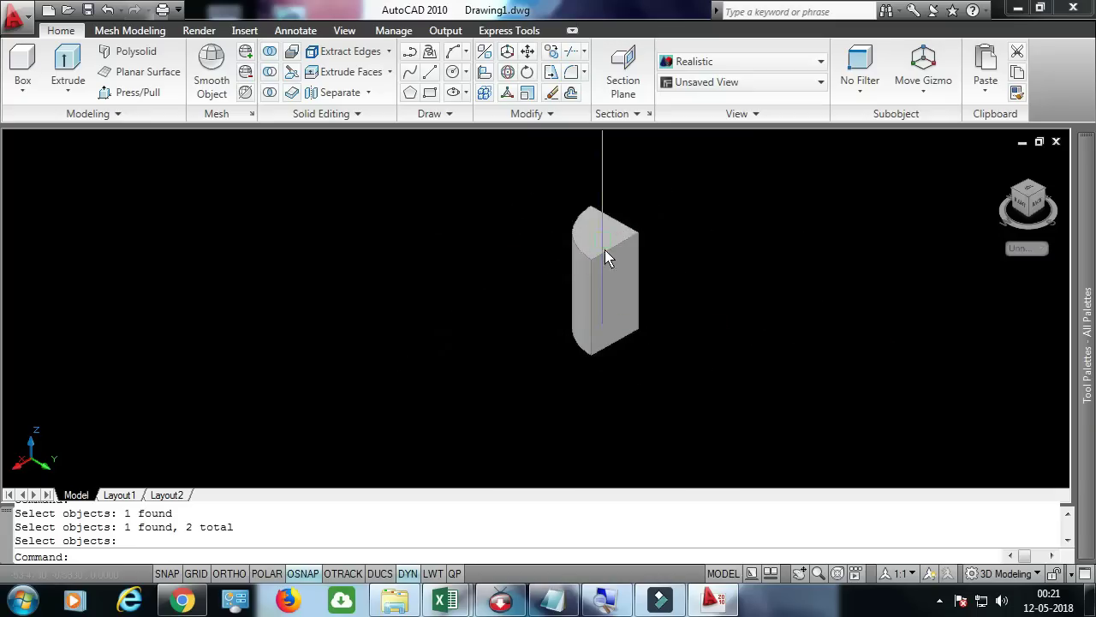
pyautogui.hotkey('ctrl', 'z')
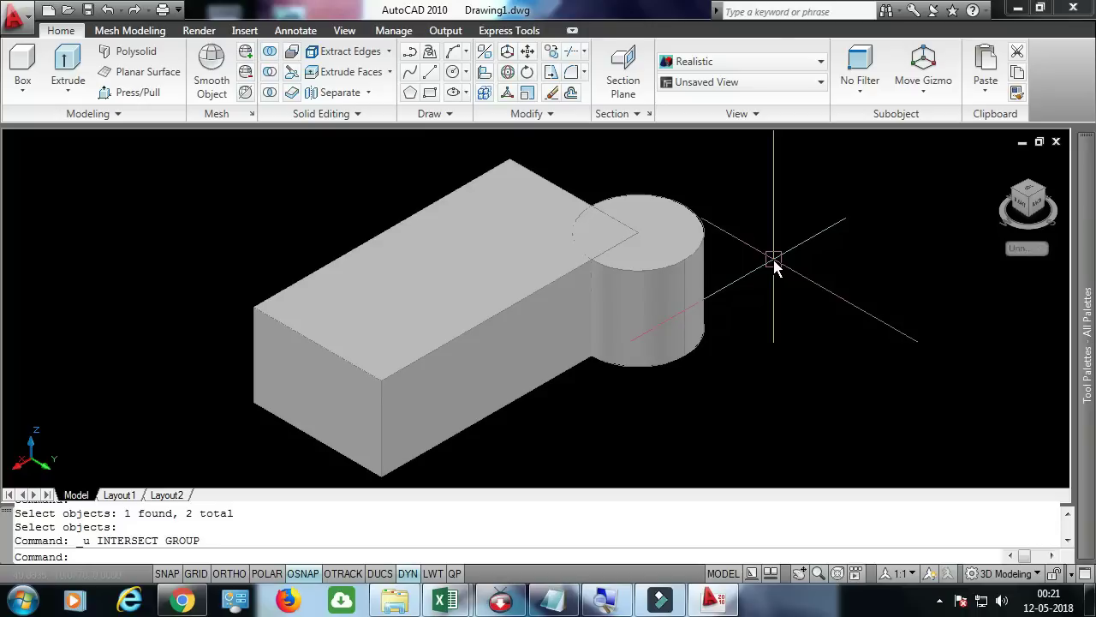
pyautogui.click(1004, 576)
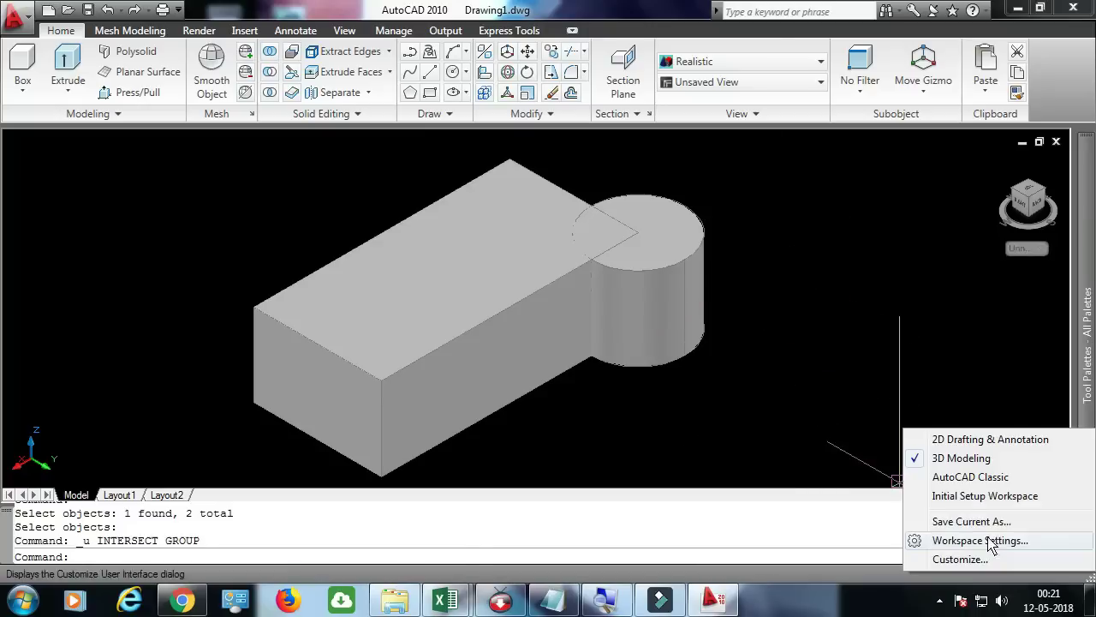
pyautogui.click(791, 413)
pyautogui.click(799, 418)
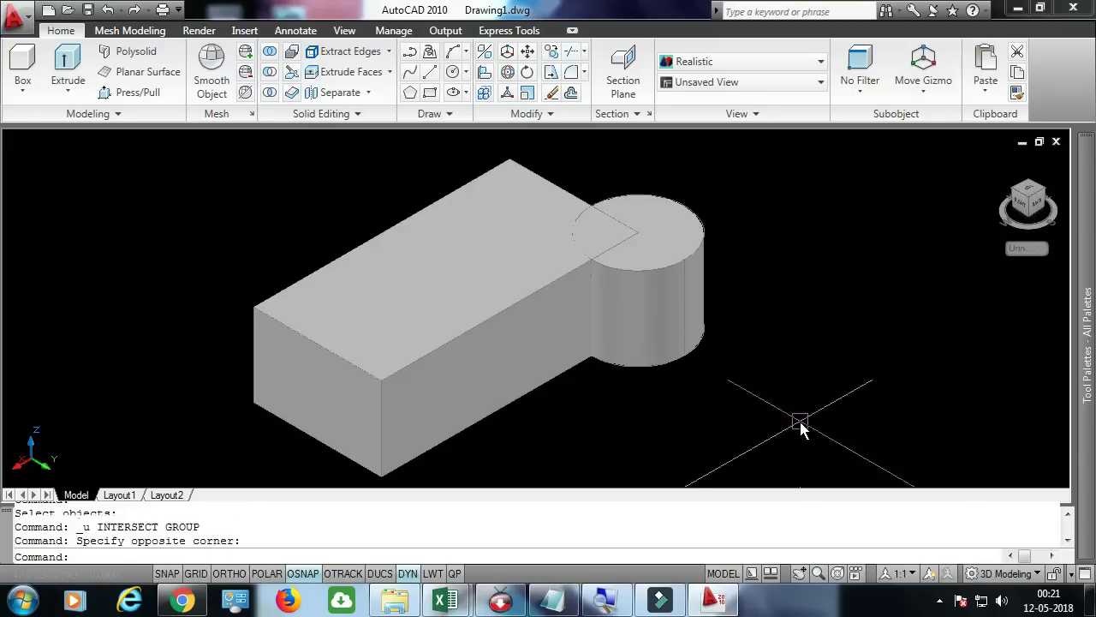